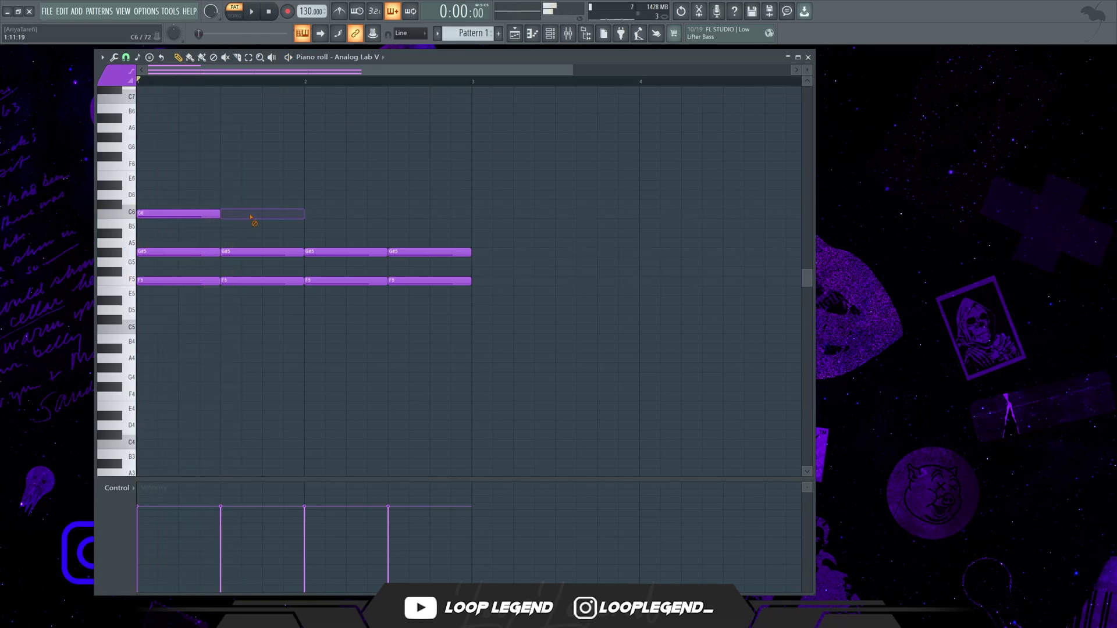
# Step: Add two C6 notes and a short A#5 note in the second half of bar 1
pyautogui.click(244, 214)
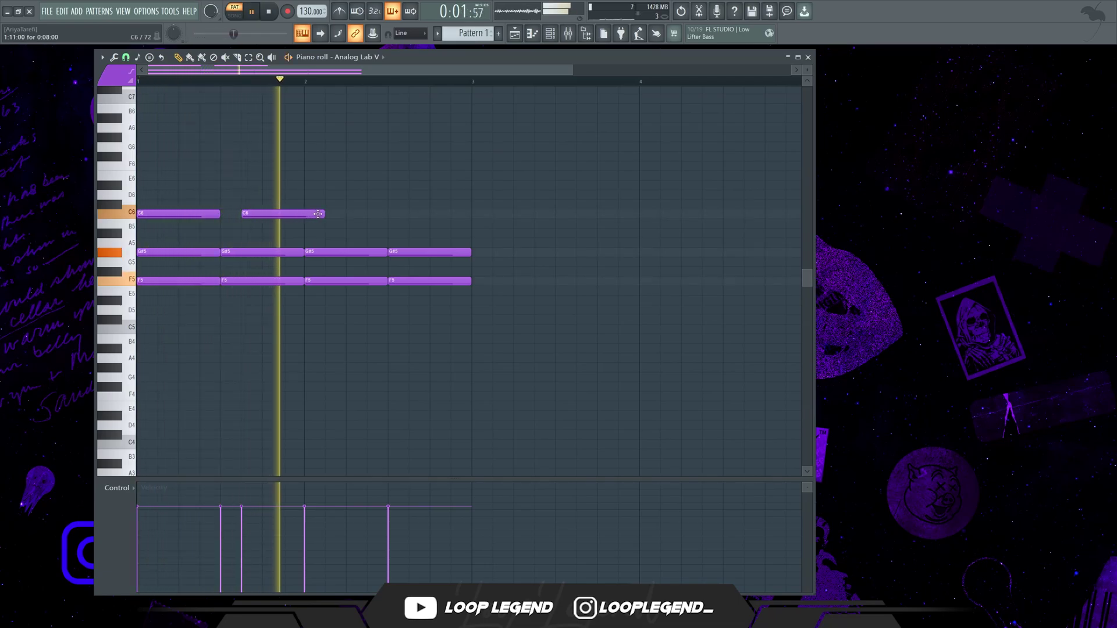
pyautogui.moveTo(321, 213)
pyautogui.mouseDown()
pyautogui.moveTo(264, 214)
pyautogui.moveTo(301, 216)
pyautogui.mouseUp()
pyautogui.click(269, 214)
pyautogui.click(288, 233)
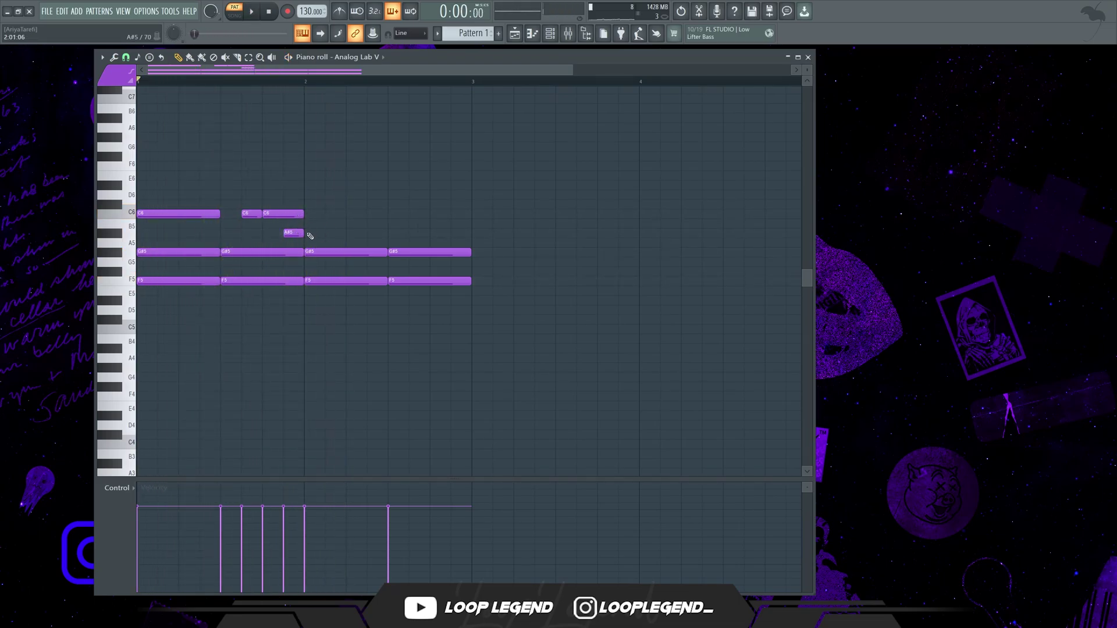
# Step: Duplicate bar 1's C6 and A#5 melody into bar 2 and delete the A#5 note in bar 1
pyautogui.moveTo(311, 236); pyautogui.dragTo(126, 186)
pyautogui.hotkey('ctrl', 'b')
pyautogui.press('space')
pyautogui.rightClick(294, 231)
pyautogui.hotkey('ctrl', 'd')
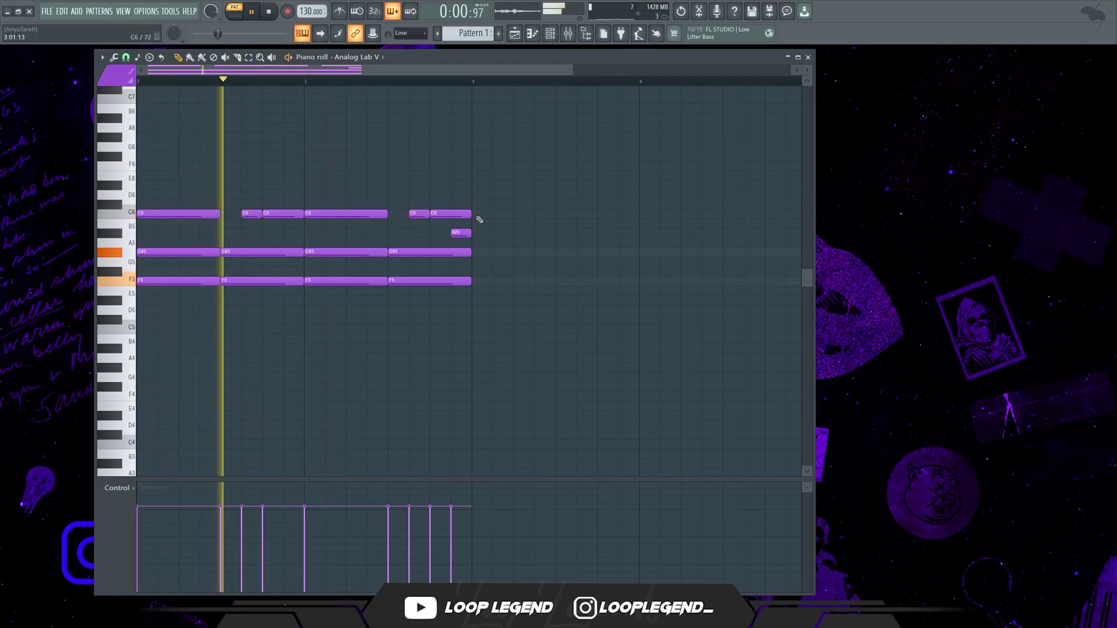
# Step: Shorten bar 2's last C6 note to end where the A#5 begins, and lower the last G#5 note to G5
pyautogui.moveTo(469, 214); pyautogui.dragTo(450, 215)
pyautogui.click(437, 262)
pyautogui.moveTo(470, 253)
pyautogui.mouseDown()
pyautogui.moveTo(417, 262)
pyautogui.moveTo(470, 262)
pyautogui.mouseUp()
pyautogui.rightClick(438, 261)
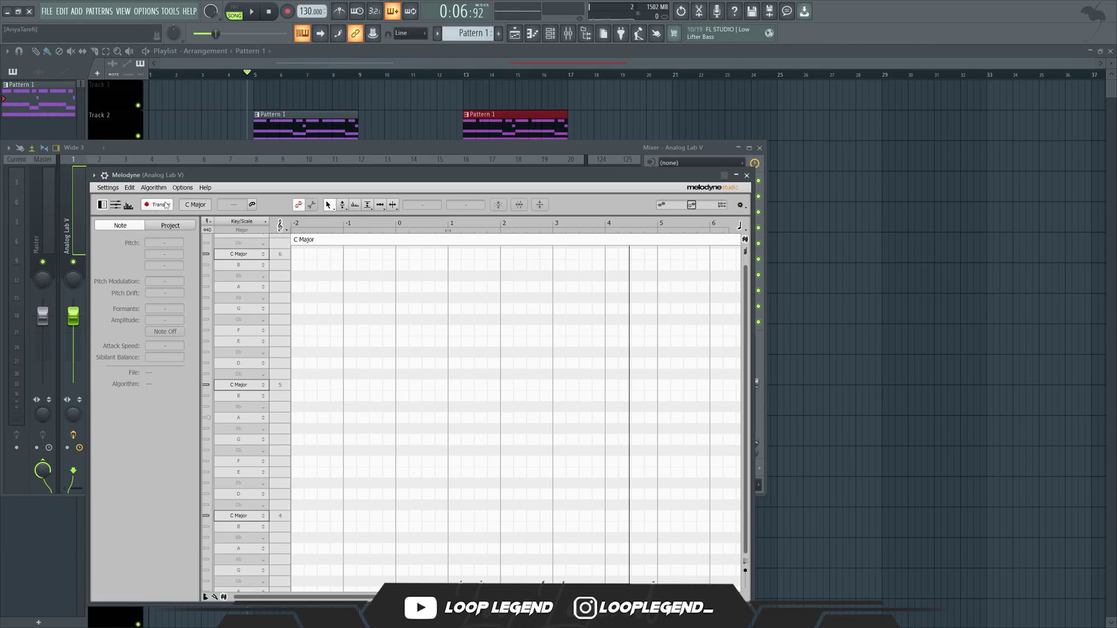
# Step: Transfer the Analog Lab audio of Pattern 1 into Melodyne by playing it back
pyautogui.click(166, 205)
pyautogui.press('space')
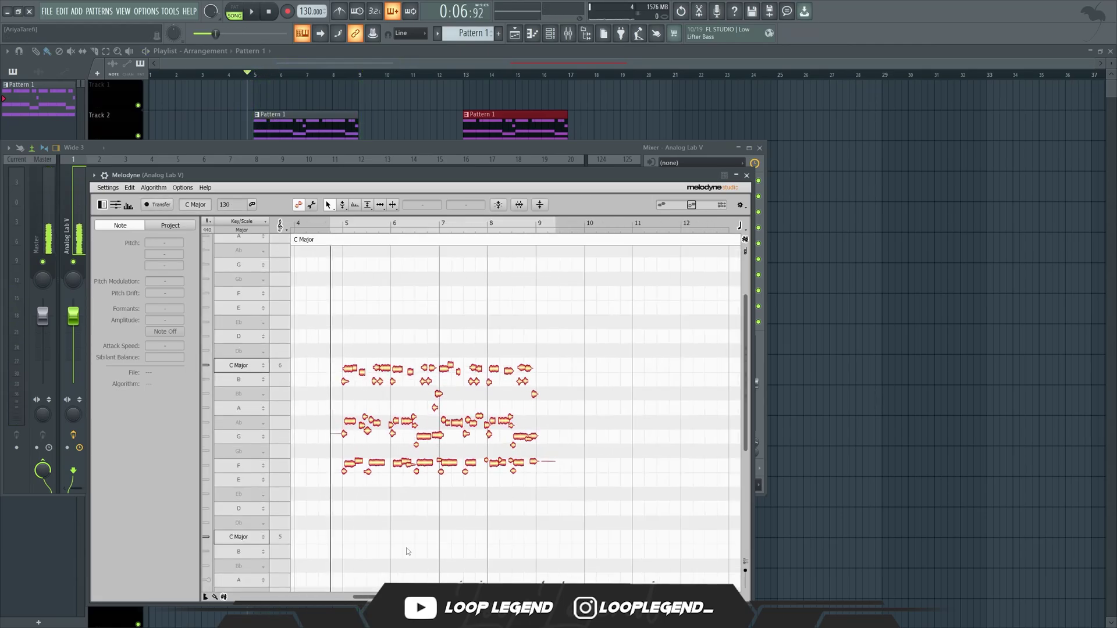
# Step: Set the Melodyne scale to the Western F Phrygian mode and select the G5 notes
pyautogui.click(255, 477)
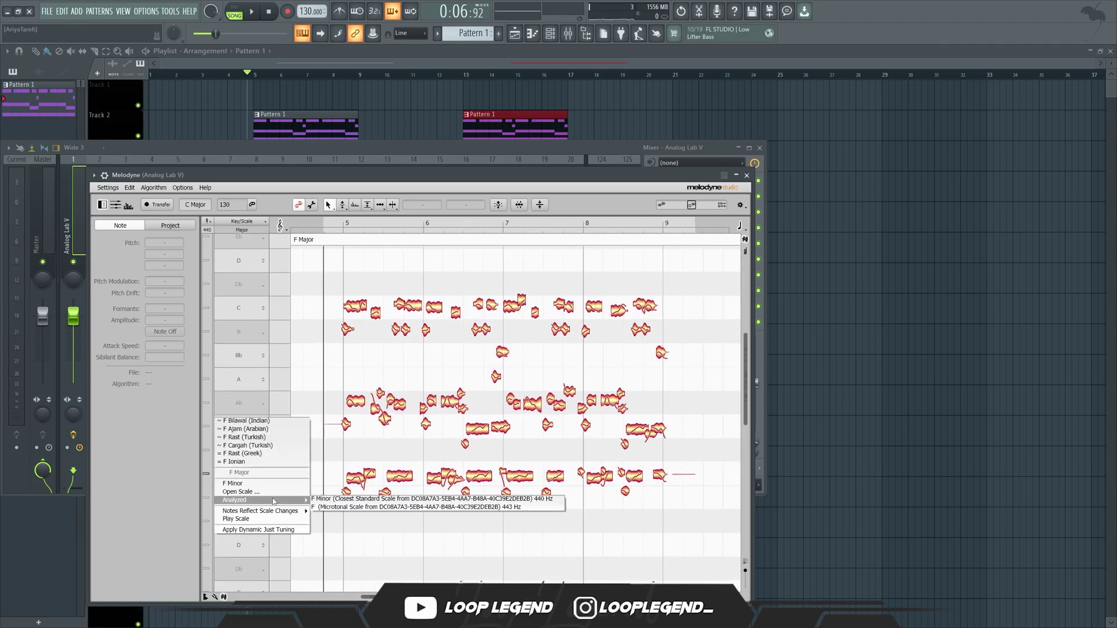
pyautogui.click(241, 502)
pyautogui.click(440, 243)
pyautogui.click(434, 254)
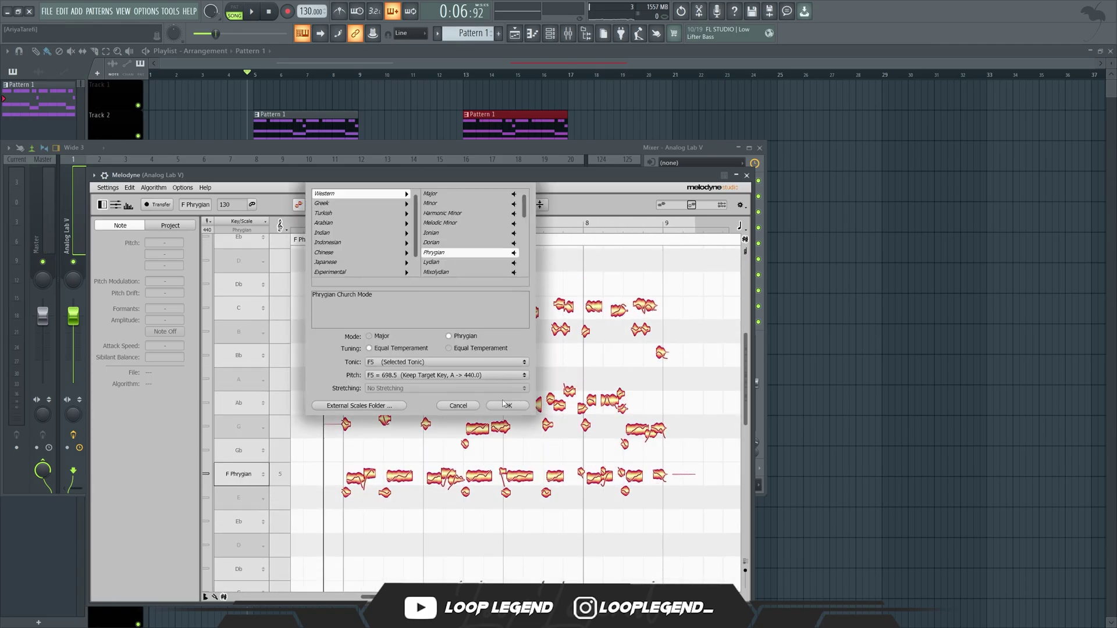
pyautogui.click(512, 406)
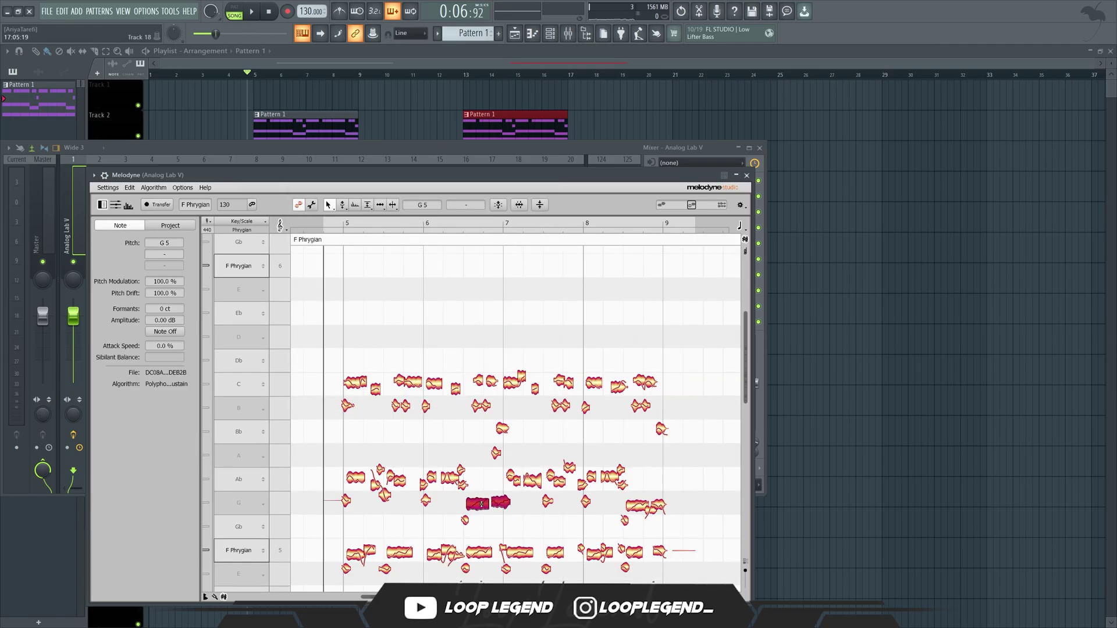
pyautogui.click(638, 506)
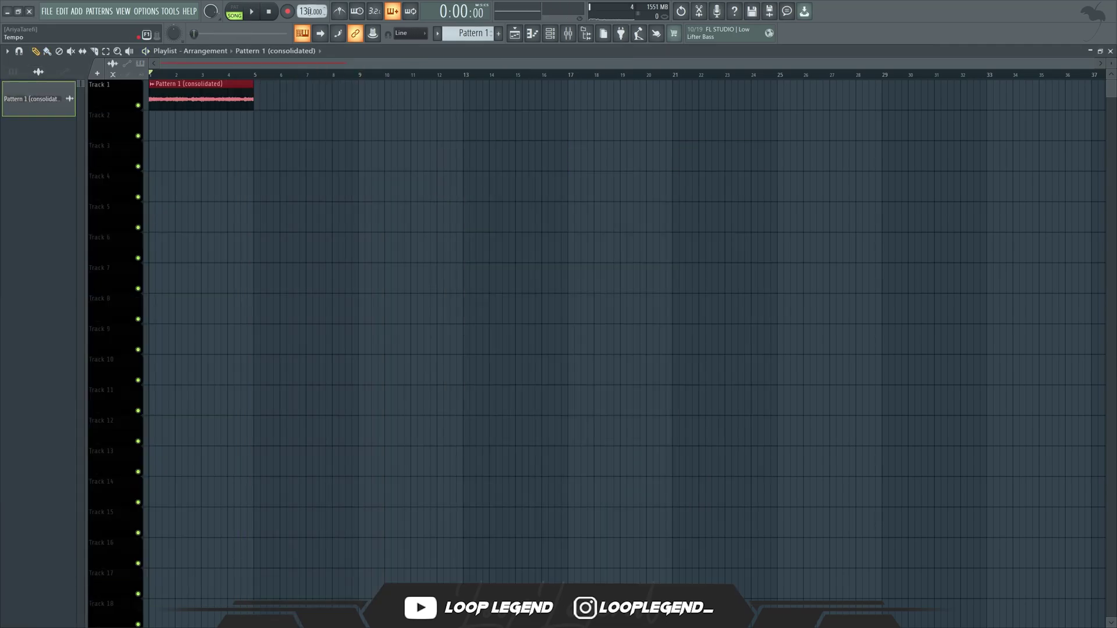
# Step: Set the project tempo to 158 BPM with the tempo tapper
pyautogui.rightClick(310, 11)
pyautogui.click(424, 18)
pyautogui.press('space')
pyautogui.press('space')
pyautogui.press('space')
pyautogui.press('space')
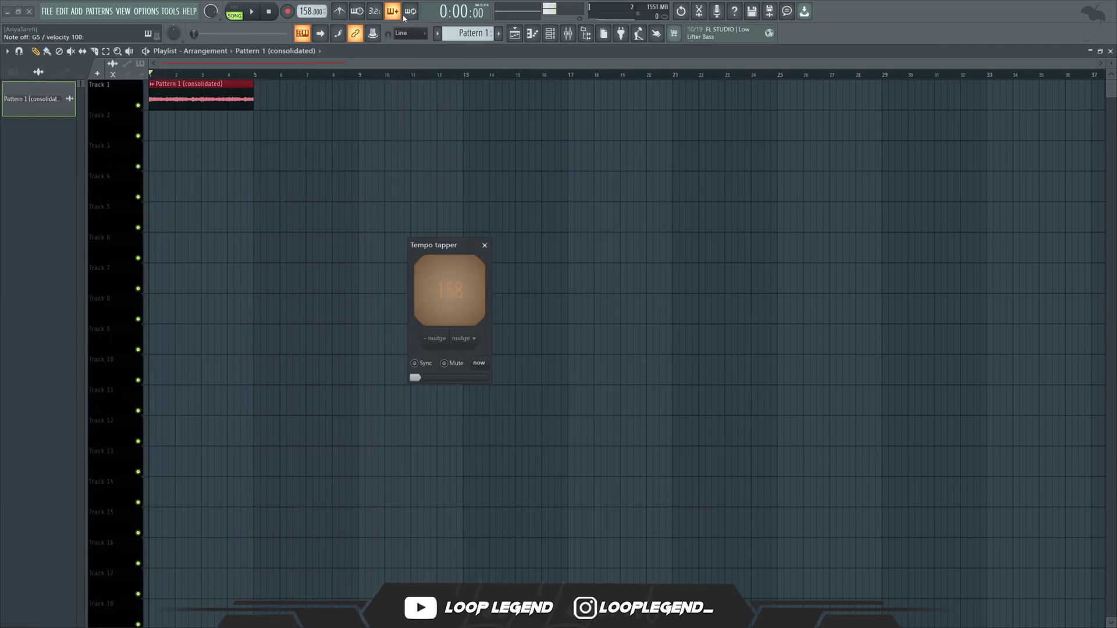
pyautogui.press('space')
pyautogui.press('space')
pyautogui.press('space')
pyautogui.press('space')
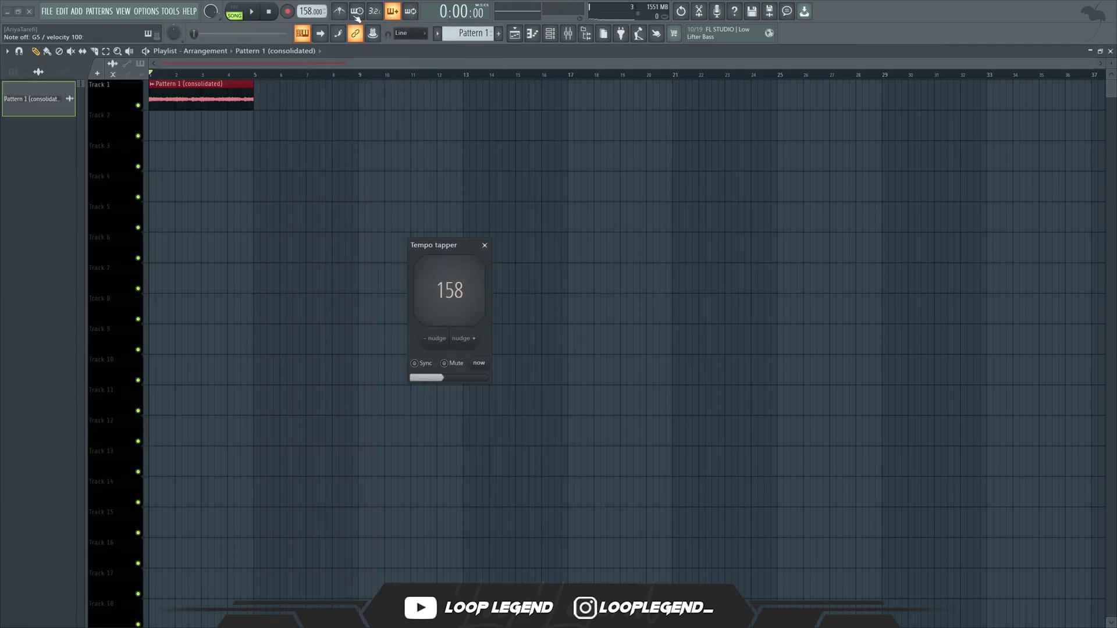
pyautogui.press('Escape')
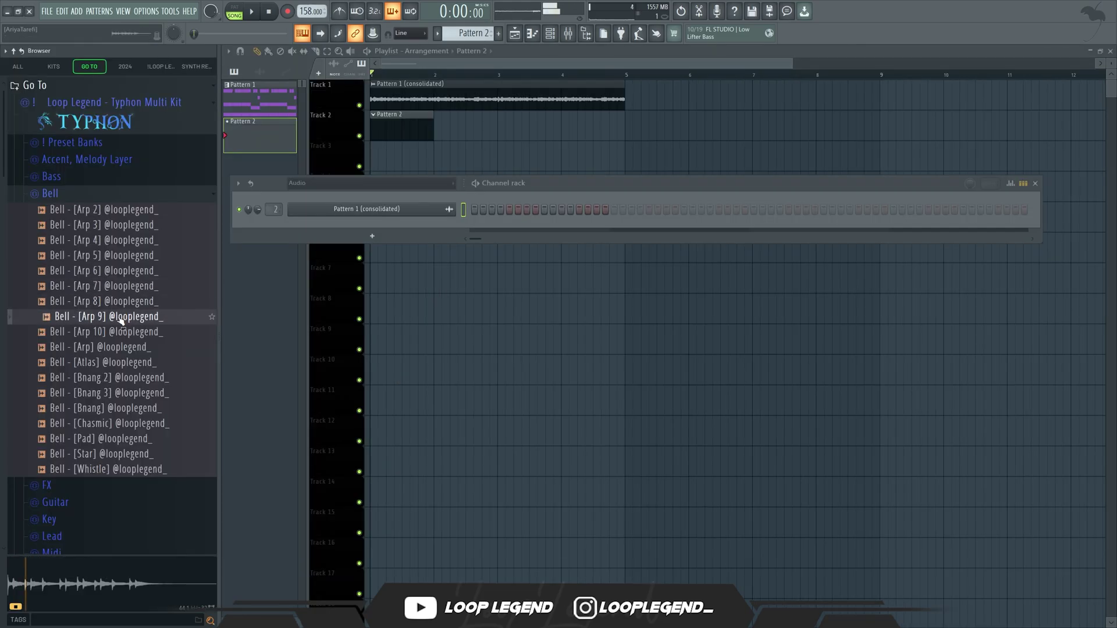
# Step: Load the Bell - [Arp 8] sample into a new channel for Pattern 2
pyautogui.rightClick(121, 301)
pyautogui.click(154, 318)
pyautogui.click(319, 167)
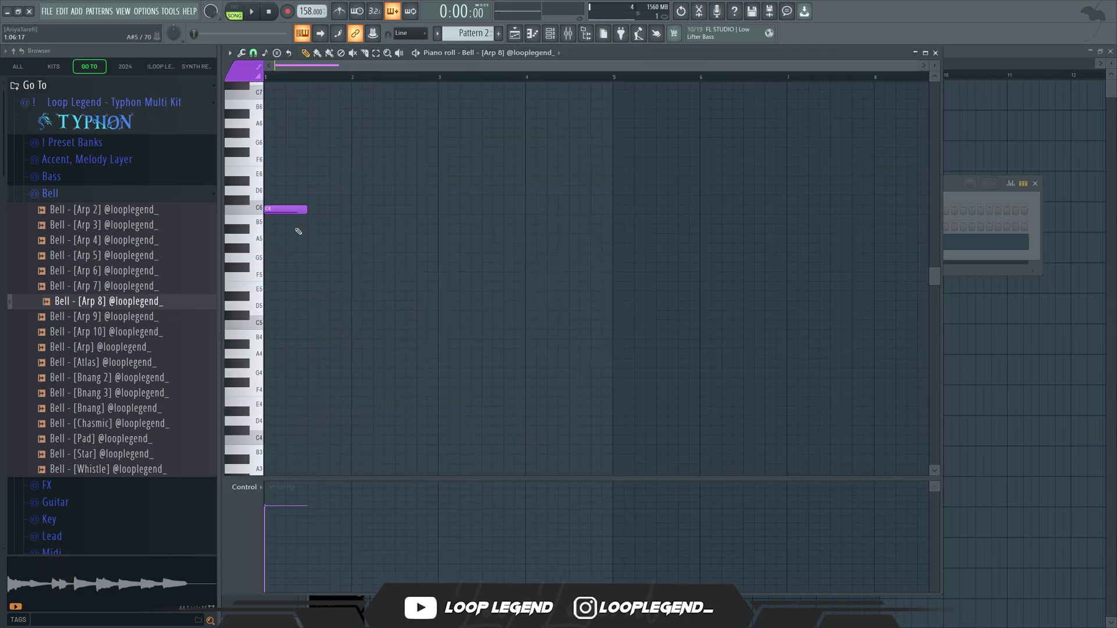
# Step: Draw one-bar C6 and F5 notes in bar 1 and duplicate them into bar 2
pyautogui.press('space')
pyautogui.moveTo(308, 208); pyautogui.dragTo(320, 208)
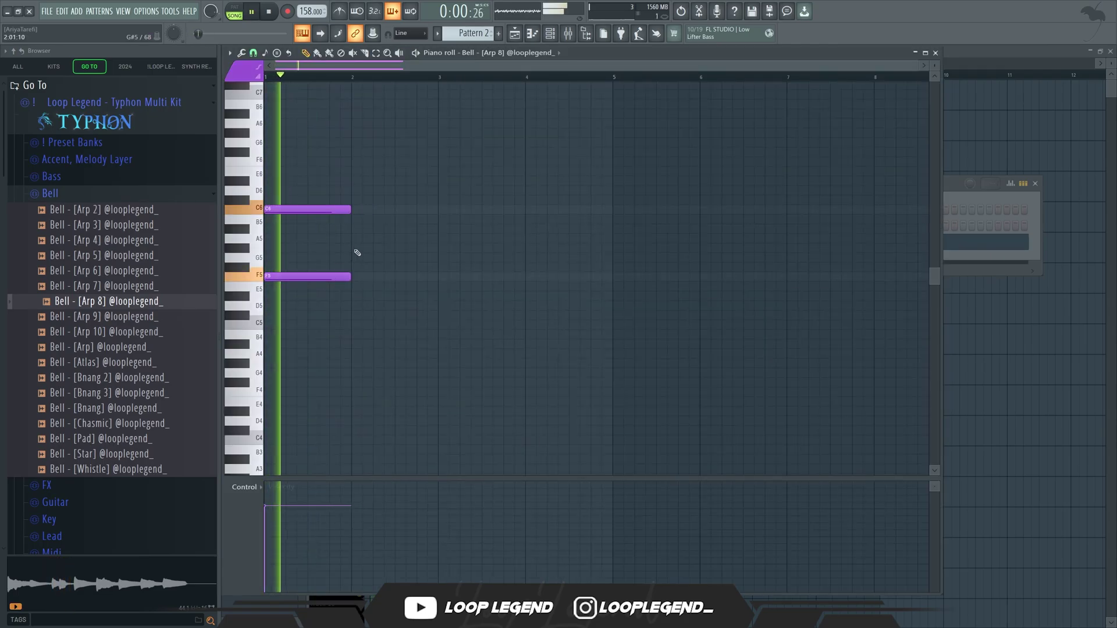
pyautogui.hotkey('ctrl', 'b')
pyautogui.hotkey('ctrl', 'd')
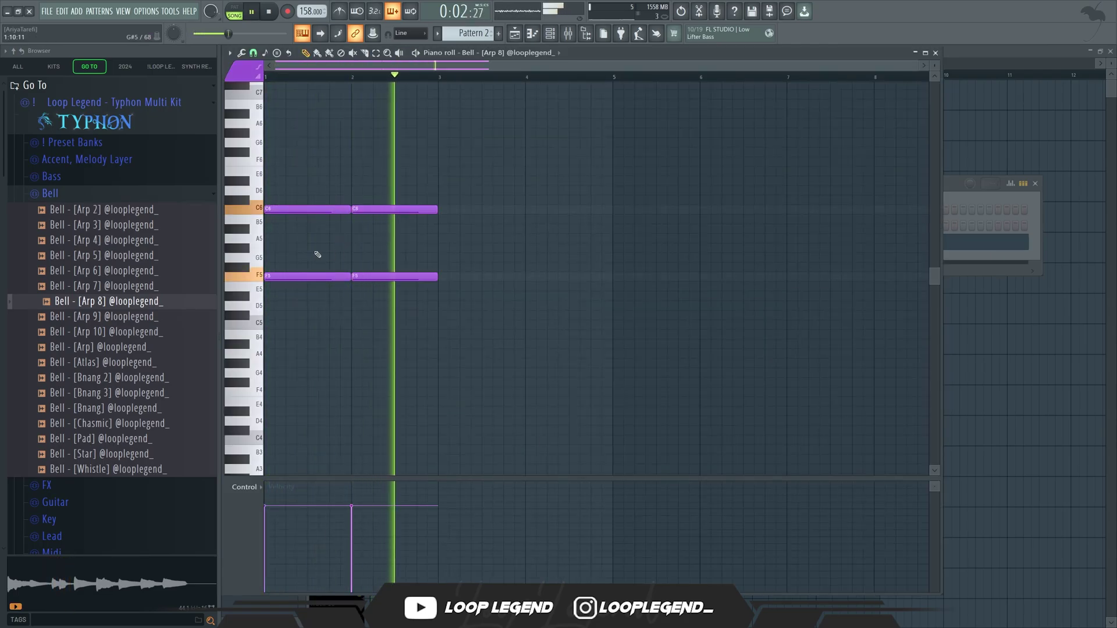
# Step: Add a one-bar G#6 note in green at bar 1 and delete both C6 notes
pyautogui.press('space')
pyautogui.scroll(3, 326, 254)
pyautogui.click(278, 189)
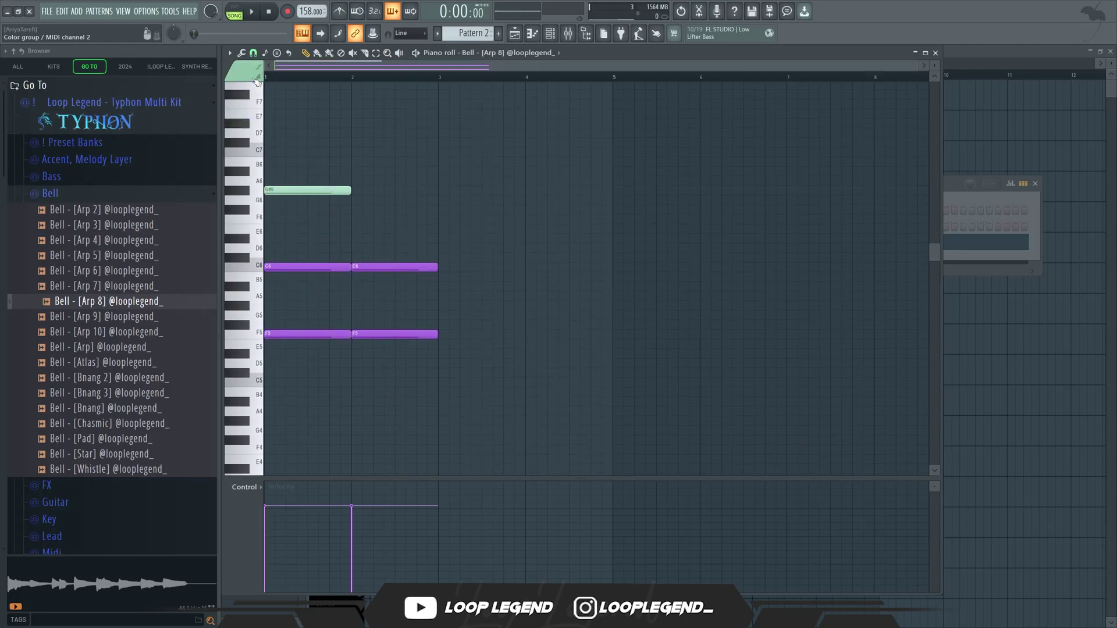
pyautogui.rightClick(407, 267)
pyautogui.rightClick(333, 267)
# Step: Duplicate the green notes into bar 2 and finish that bar with short C#7 and C7 notes
pyautogui.press('space')
pyautogui.moveTo(395, 252); pyautogui.dragTo(265, 109)
pyautogui.hotkey('ctrl', 'b')
pyautogui.hotkey('ctrl', 'd')
pyautogui.moveTo(399, 151); pyautogui.dragTo(399, 141)
pyautogui.click(421, 152)
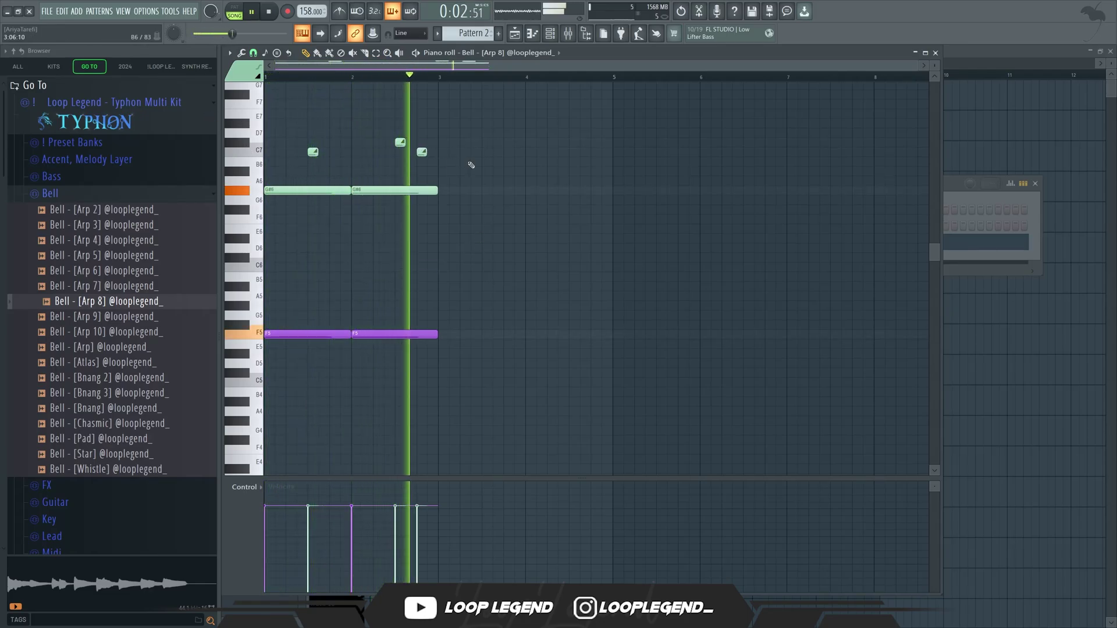
# Step: Duplicate the two-bar phrase into bars 3 and 4 and transpose the green notes down one octave
pyautogui.hotkey('ctrl', 'b')
pyautogui.hotkey('ctrl', 'a')
pyautogui.moveTo(2, 351); pyautogui.dragTo(50, 285)
pyautogui.hotkey('ctrl', 'Down')
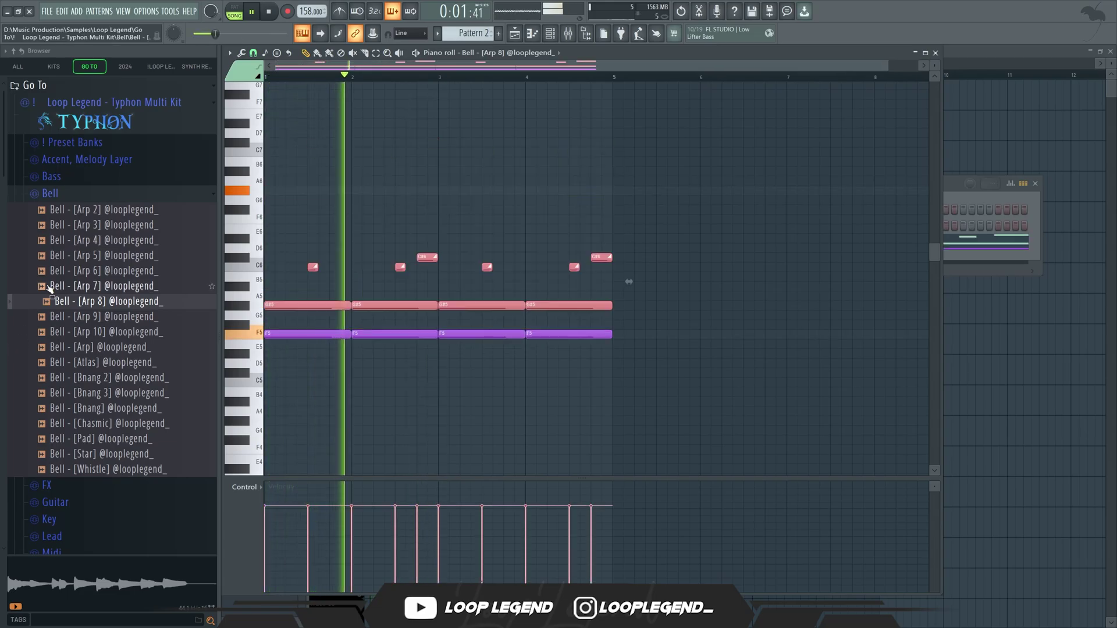
# Step: Add a one-bar F6 note in pink at bar 1 and duplicate it across bars 2 to 4
pyautogui.press('space')
pyautogui.click(242, 70)
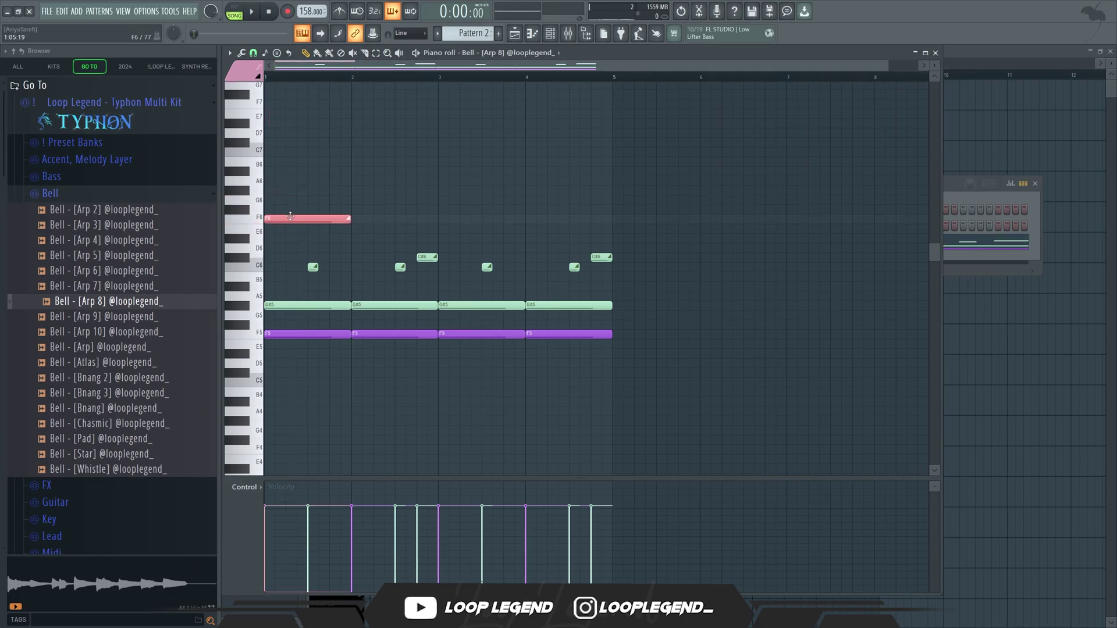
pyautogui.press('space')
pyautogui.moveTo(362, 219); pyautogui.dragTo(296, 227)
pyautogui.hotkey('ctrl', 'b')
pyautogui.hotkey('ctrl', 'b')
pyautogui.hotkey('ctrl', 'b')
pyautogui.hotkey('ctrl', 'd')
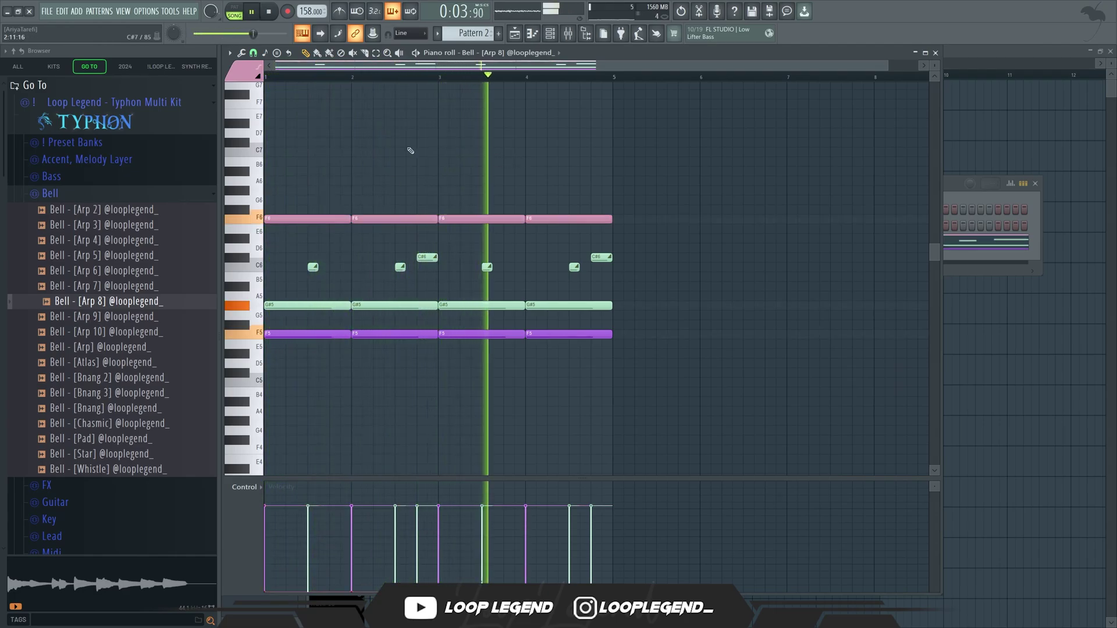
# Step: Switch the colour group for new notes back to purple
pyautogui.click(243, 71)
pyautogui.click(237, 94)
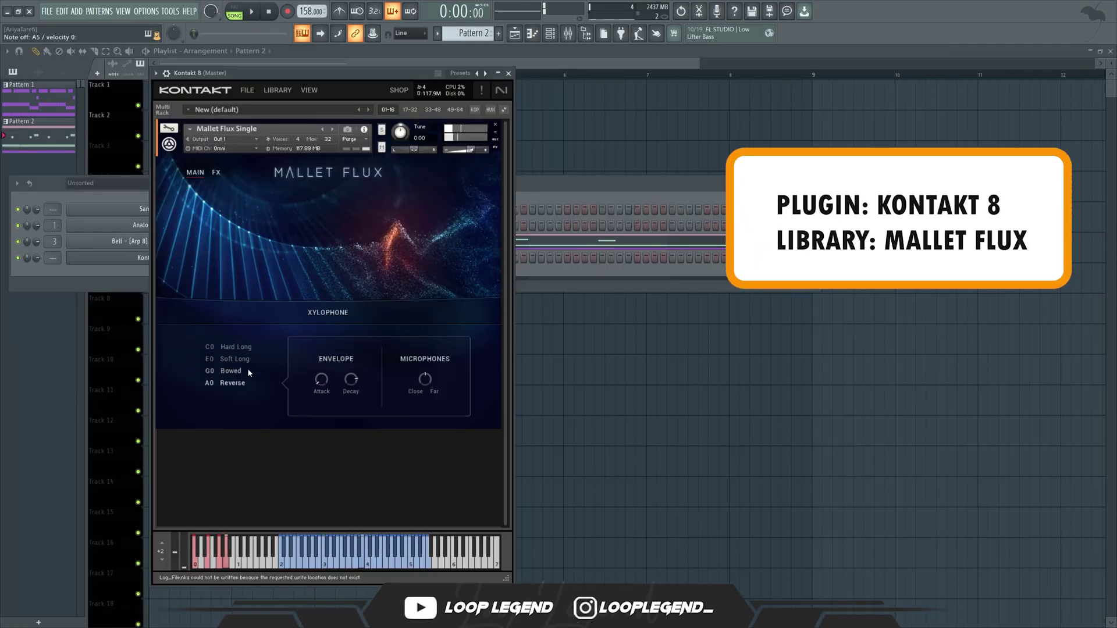
# Step: Toggle the Soft Long and Reverse articulations of the Mallet Flux Xylophone in Kontakt 8
pyautogui.click(244, 360)
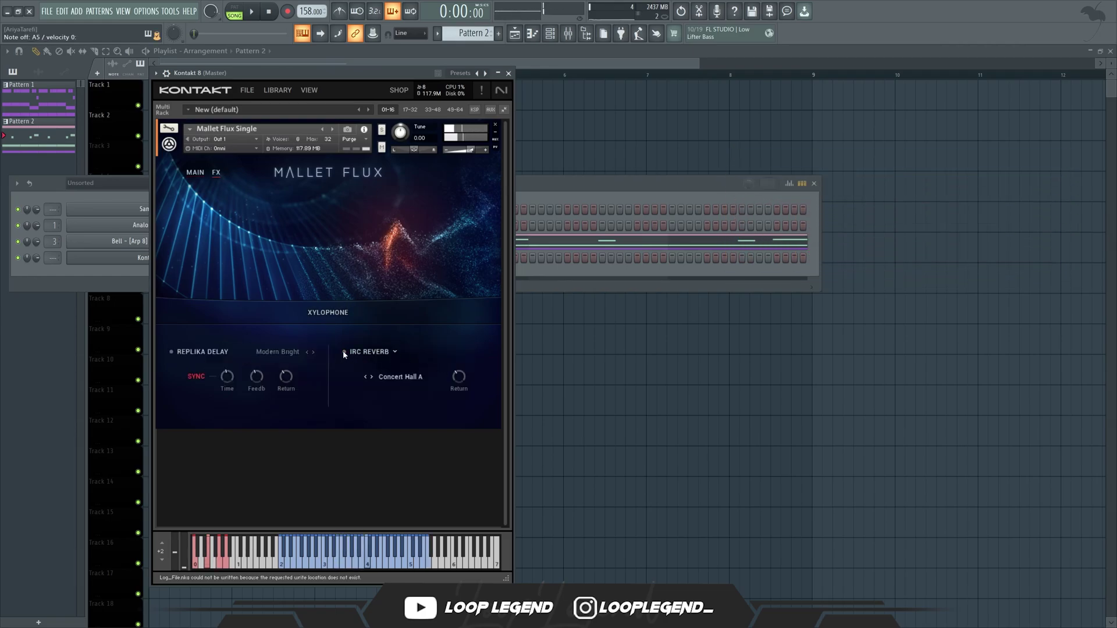
pyautogui.click(215, 383)
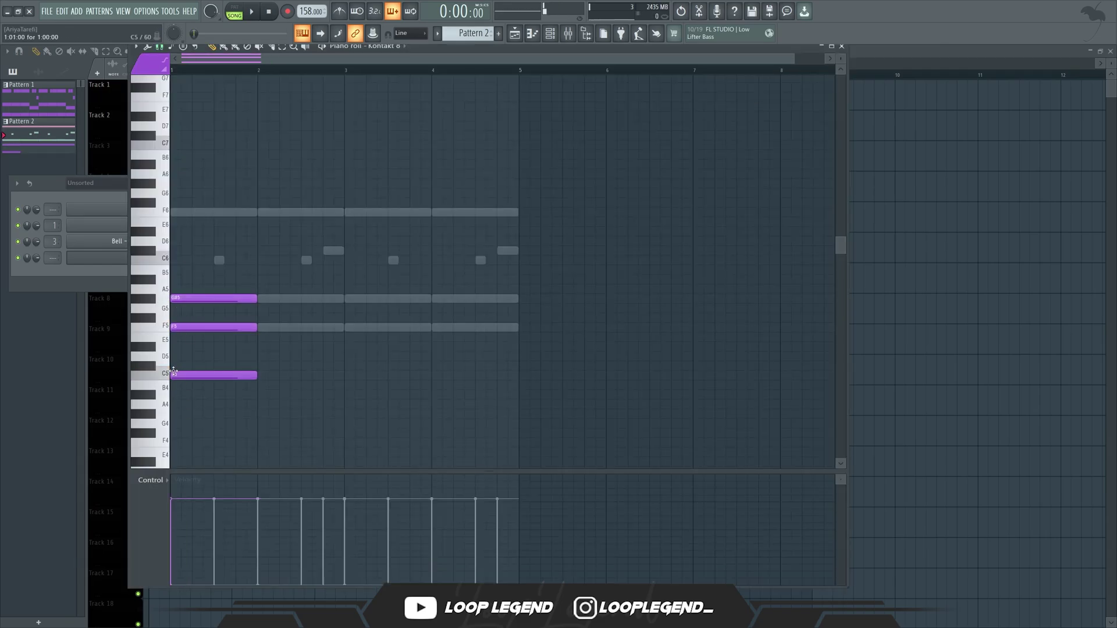
# Step: Add a one-bar C#5 note above the C5 and move both up two octaves to C7 and C#7
pyautogui.click(216, 365)
pyautogui.press('space')
pyautogui.moveTo(288, 364); pyautogui.dragTo(225, 142)
pyautogui.press('space')
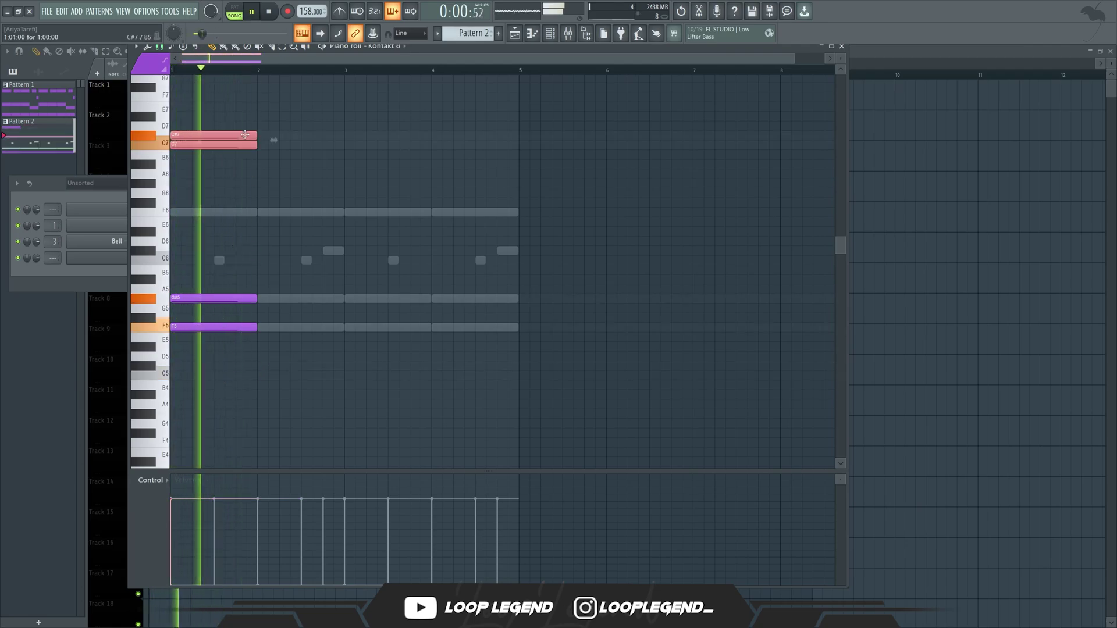
pyautogui.press('space')
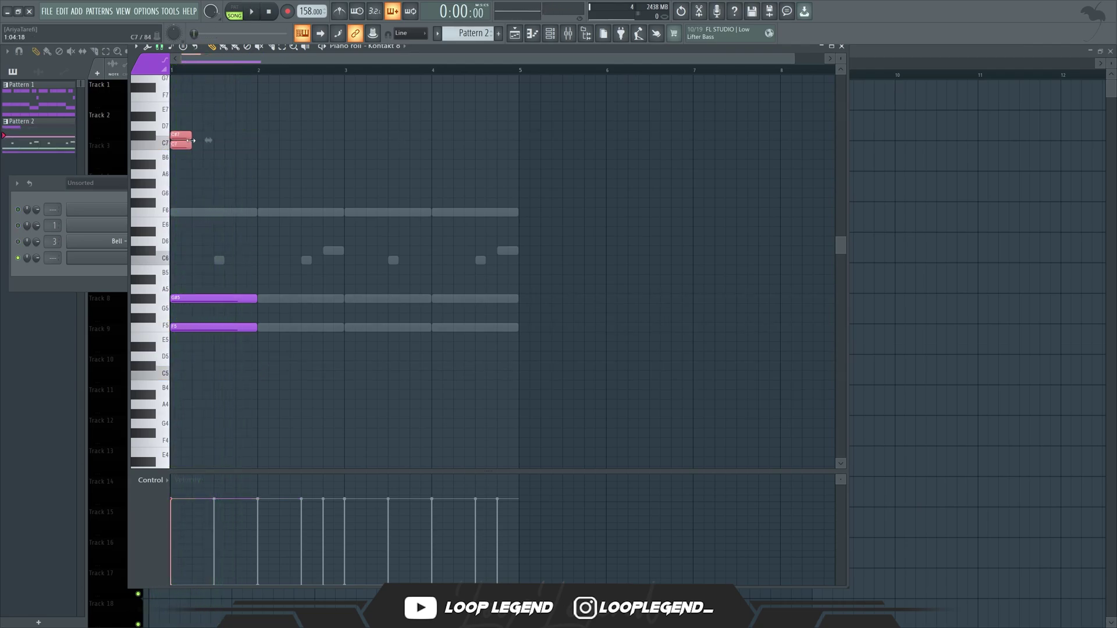
# Step: Extend the last C7 note to the end of bar 1 and copy the C7 and C#7 notes one octave down
pyautogui.press('space')
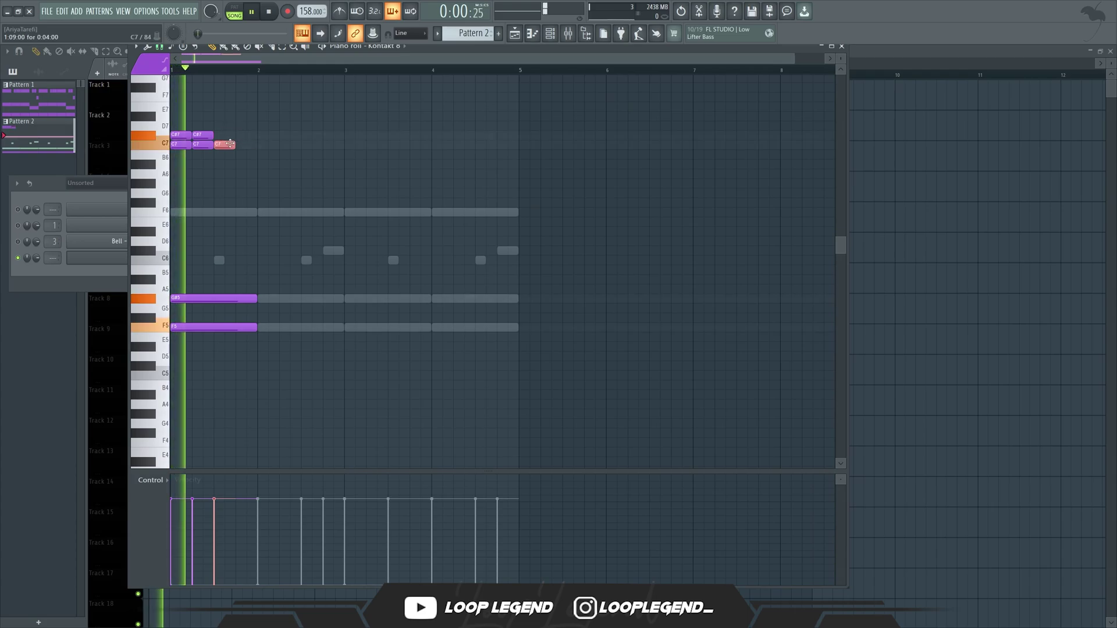
pyautogui.moveTo(233, 144); pyautogui.dragTo(257, 144)
pyautogui.press('space')
pyautogui.moveTo(264, 133); pyautogui.dragTo(165, 153)
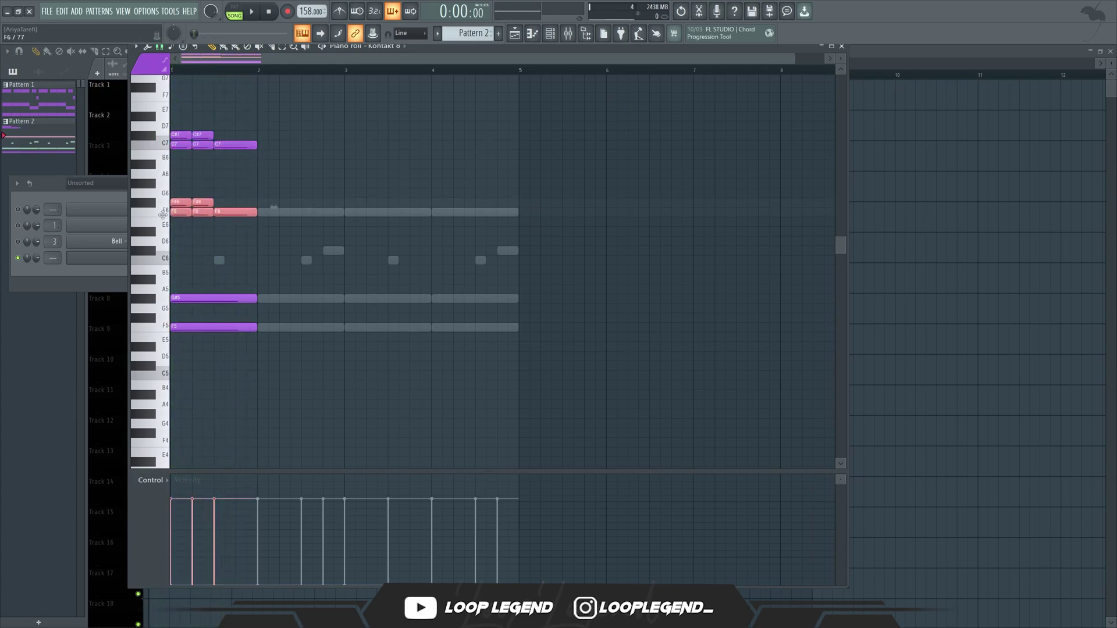
# Step: Delete the C#6 and C#7 notes from bar 1, checking the sound with playback
pyautogui.rightClick(203, 250)
pyautogui.rightClick(181, 250)
pyautogui.press('space')
pyautogui.press('space')
pyautogui.rightClick(199, 134)
pyautogui.press('space')
pyautogui.rightClick(182, 133)
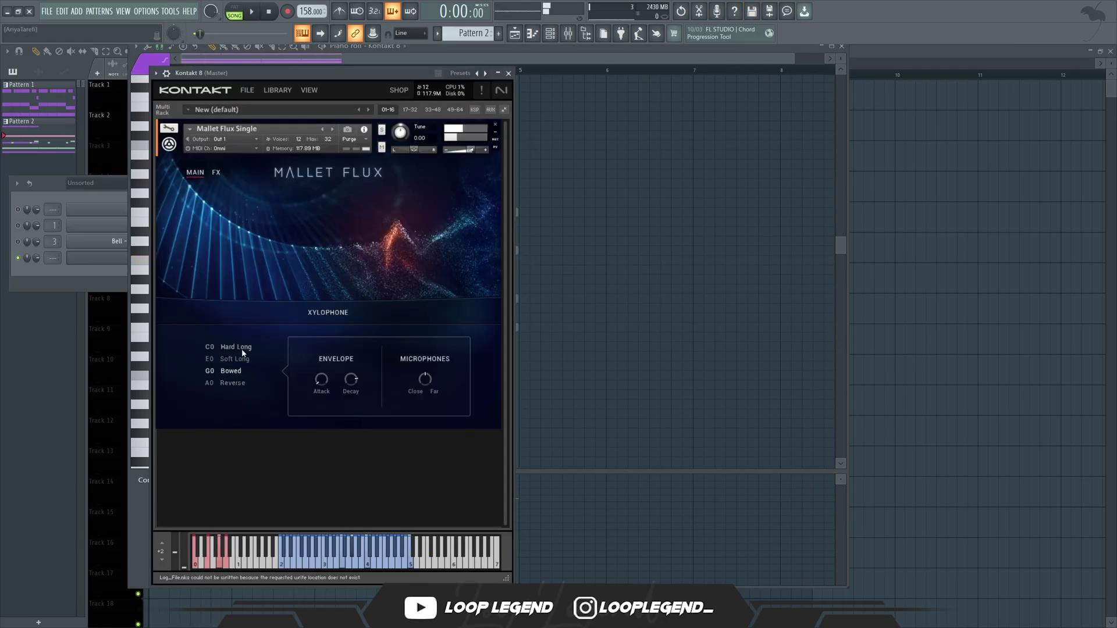
# Step: Toggle the Hard Long articulation in Mallet Flux and change the instrument to Vibraphone
pyautogui.click(242, 348)
pyautogui.press('space')
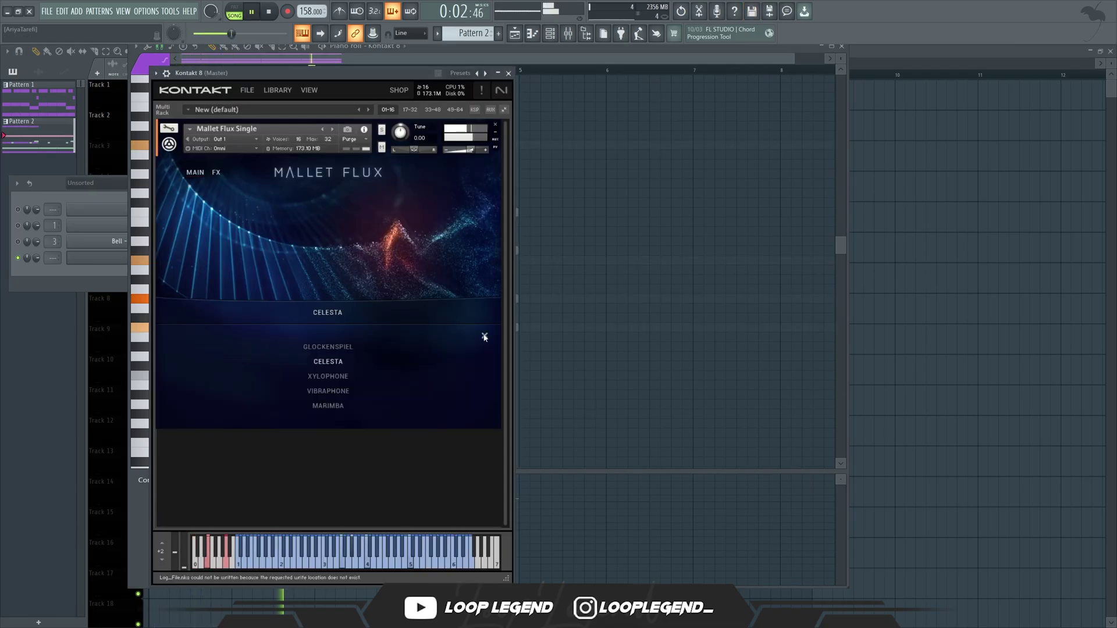
pyautogui.press('space')
pyautogui.click(333, 390)
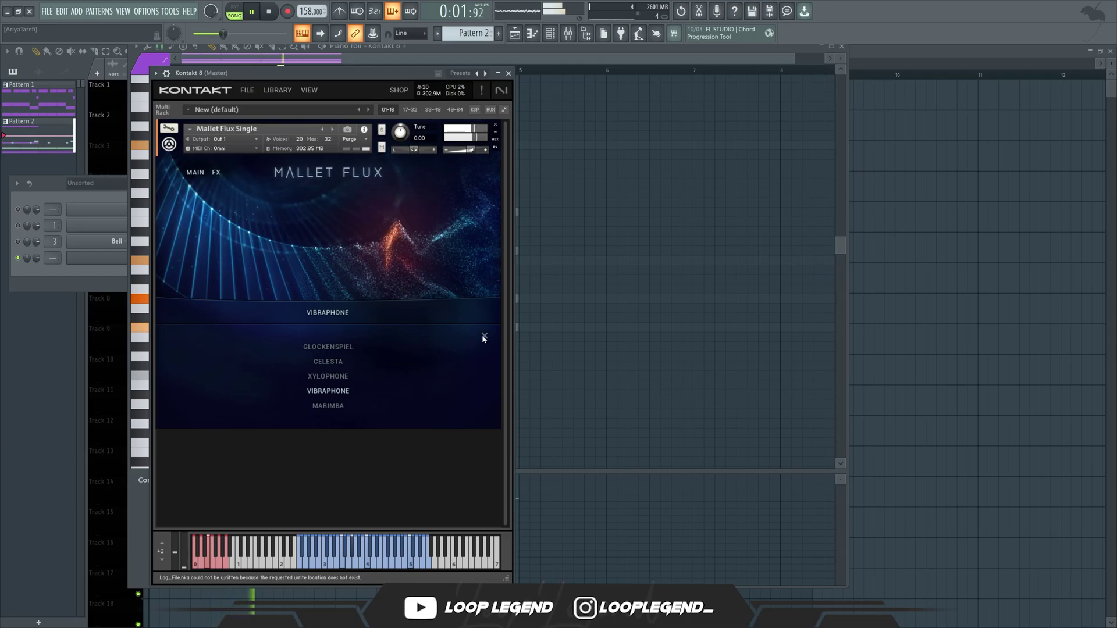
pyautogui.click(508, 73)
# Step: Add a C5 note on the last beat of bar 1 and an A#4 note at the start of bar 2
pyautogui.press('space')
pyautogui.click(232, 375)
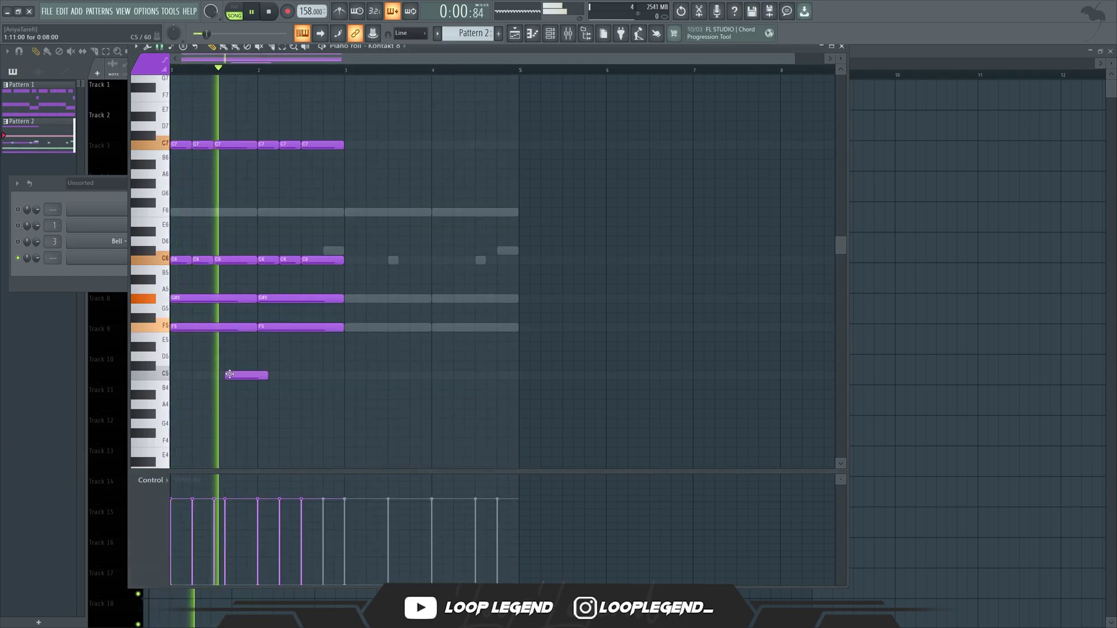
pyautogui.press('space')
pyautogui.moveTo(249, 374); pyautogui.dragTo(260, 374)
pyautogui.press('space')
pyautogui.click(269, 395)
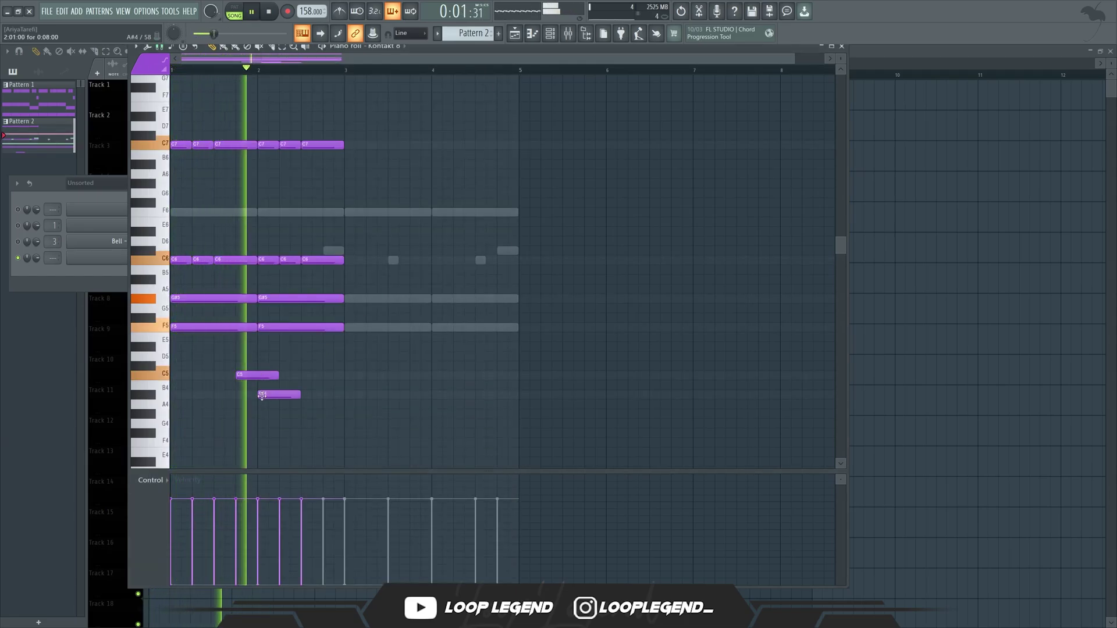
pyautogui.click(313, 405)
pyautogui.rightClick(313, 406)
# Step: Rearrange the low melody to A#4 on bar 1's last beat, C5 starting bar 2 and C#5 on bar 2's third beat
pyautogui.press('space')
pyautogui.press('space')
pyautogui.press('space')
pyautogui.press('space')
pyautogui.moveTo(270, 396)
pyautogui.mouseDown()
pyautogui.moveTo(248, 397)
pyautogui.moveTo(288, 371)
pyautogui.moveTo(276, 411)
pyautogui.moveTo(258, 397)
pyautogui.mouseUp()
pyautogui.press('space')
pyautogui.press('space')
pyautogui.click(306, 365)
pyautogui.keyDown('ctrl'); pyautogui.click(279, 404); pyautogui.keyUp('ctrl')
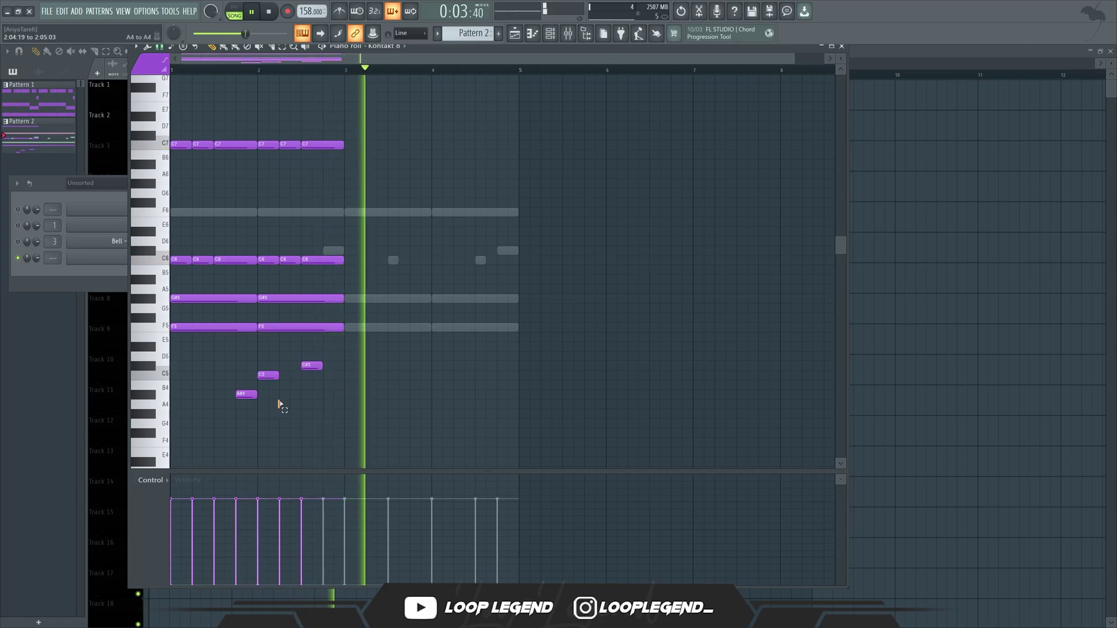
# Step: Lengthen bar 2's C5 and C#5 notes to 1.5 beats and add equally long F4 and C5 notes at the start of bar 1
pyautogui.press('space')
pyautogui.scroll(-3, 180, 355)
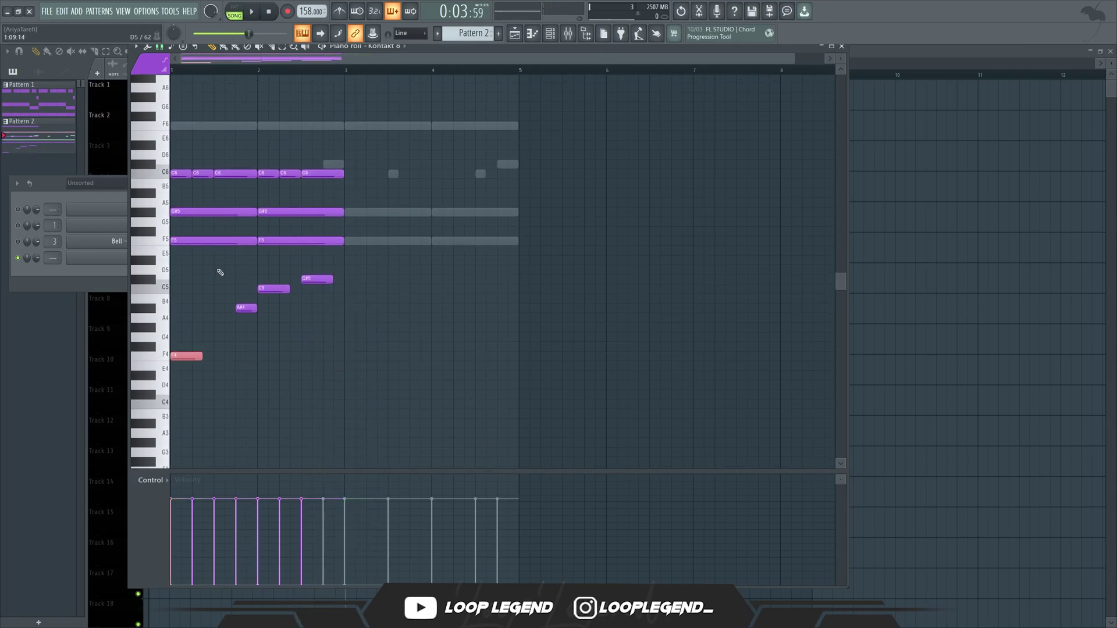
pyautogui.press('space')
pyautogui.press('space')
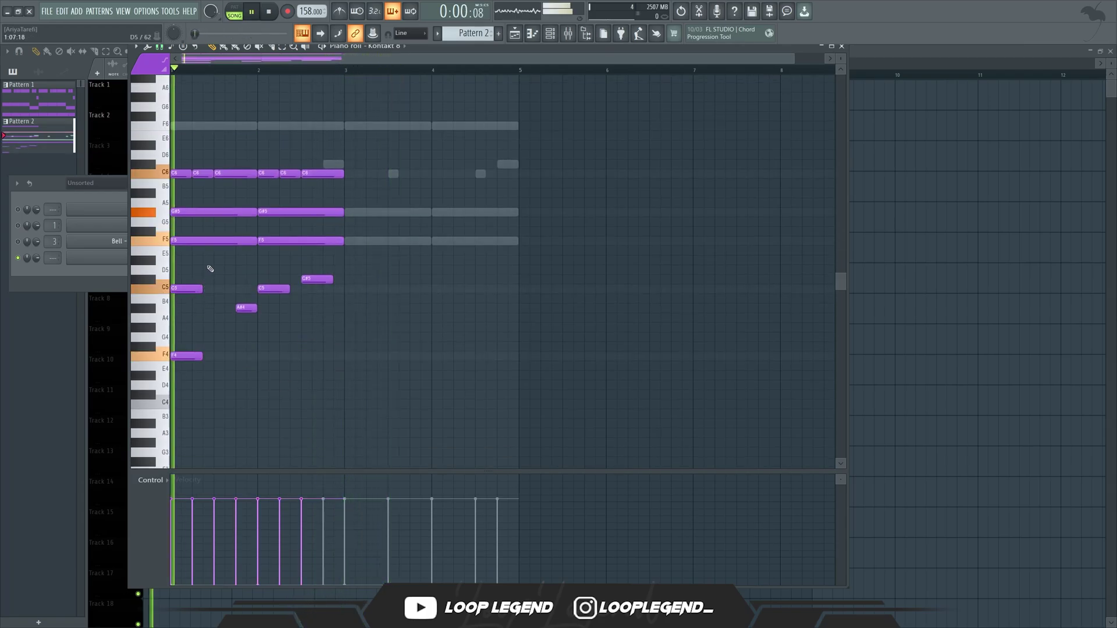
# Step: Strum the note starts in the Kontakt 8 part with ends preserved, and duplicate the two-bar phrase into bars 3 and 4
pyautogui.hotkey('alt', 's')
pyautogui.press('space')
pyautogui.press('space')
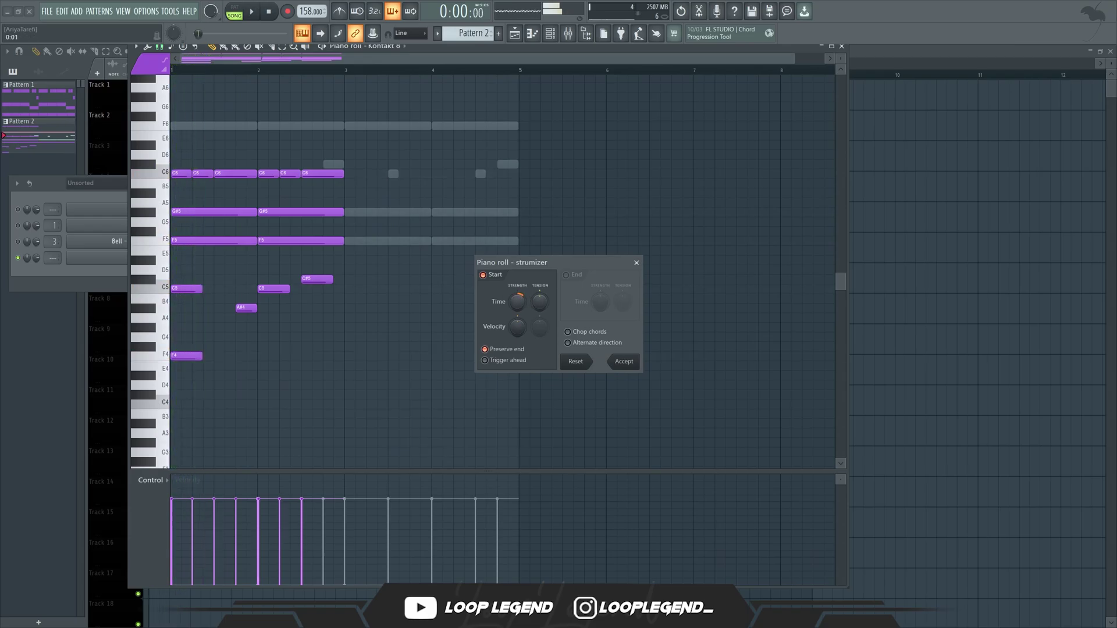
pyautogui.click(628, 361)
pyautogui.hotkey('ctrl', 'b')
# Step: Raise the whole phrase one octave and layer a copy of the repeated C7 line at C8
pyautogui.press('space')
pyautogui.keyDown('ctrl'); pyautogui.click(424, 134); pyautogui.keyUp('ctrl')
pyautogui.hotkey('ctrl', 'Up')
pyautogui.scroll(3, 239, 254)
pyautogui.press('space')
pyautogui.scroll(2, 237, 250)
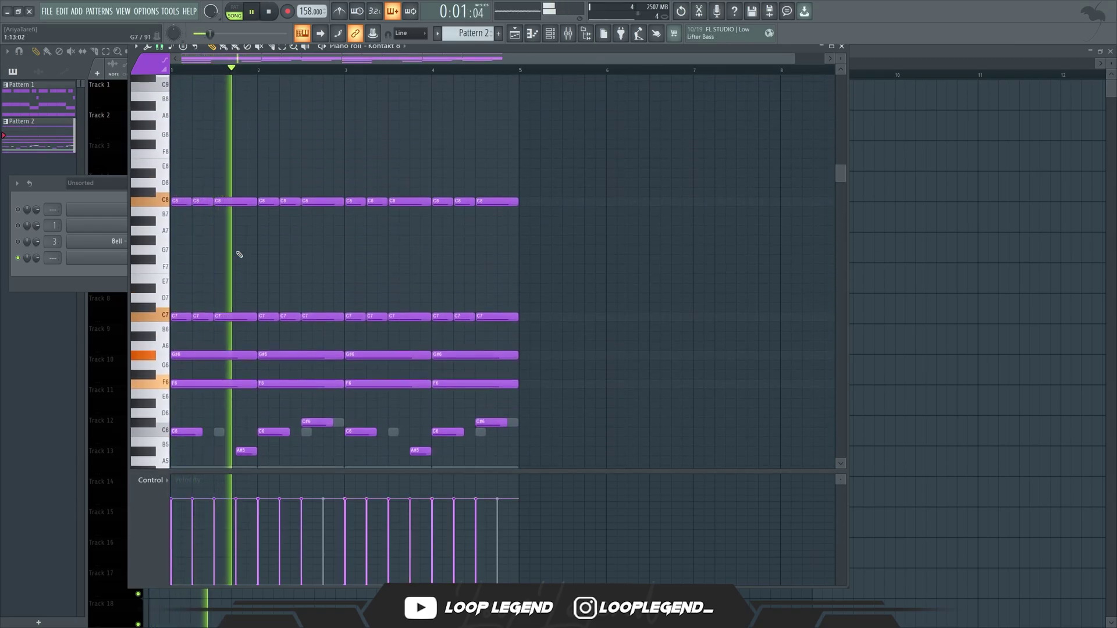
# Step: Lower the three C8 notes in bar 2 to A#7 and play the result
pyautogui.moveTo(270, 215); pyautogui.dragTo(318, 235)
pyautogui.hotkey('shift', 'Down')
pyautogui.hotkey('shift', 'Down')
pyautogui.press('space')
pyautogui.hotkey('shift', 'Up')
pyautogui.press('space')
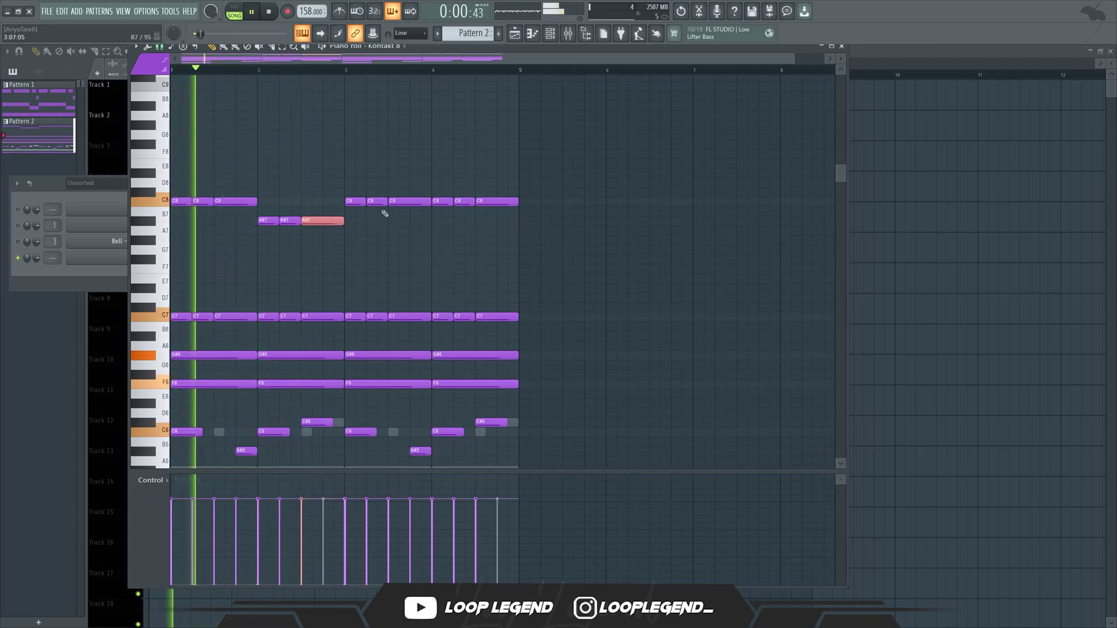
# Step: Lower the three C8 notes in bar 4 to A7
pyautogui.moveTo(530, 188); pyautogui.dragTo(449, 226)
pyautogui.hotkey('shift', 'Down')
pyautogui.hotkey('shift', 'Down')
pyautogui.hotkey('shift', 'Down')
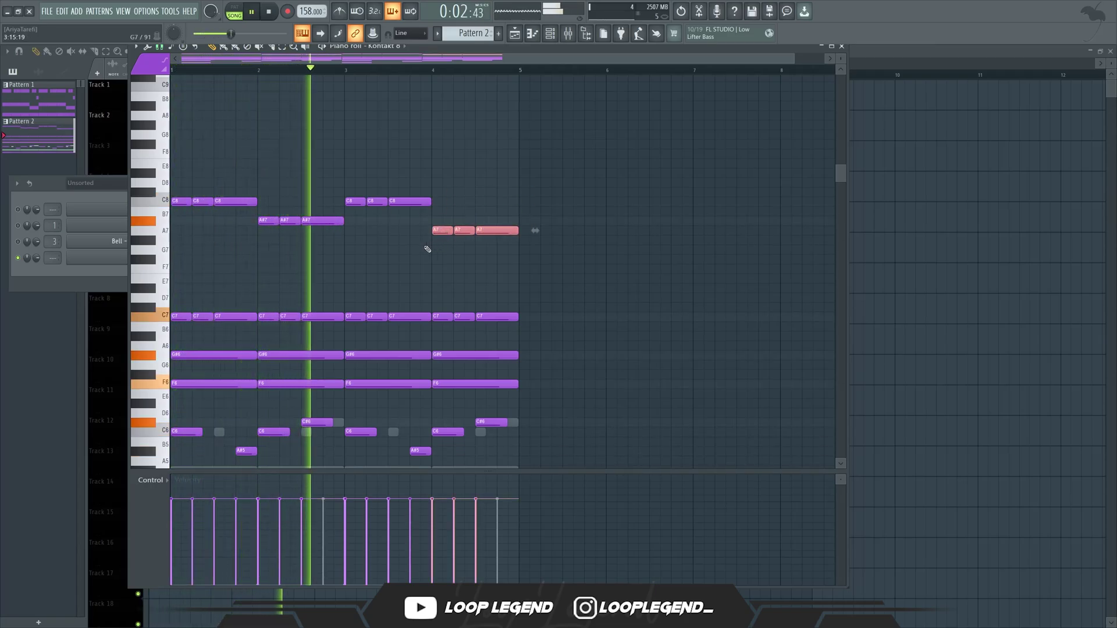
# Step: Transpose the whole Kontakt 8 part down one octave and play it back
pyautogui.press('space')
pyautogui.hotkey('ctrl', 'Down')
pyautogui.scroll(-3, 228, 267)
pyautogui.press('space')
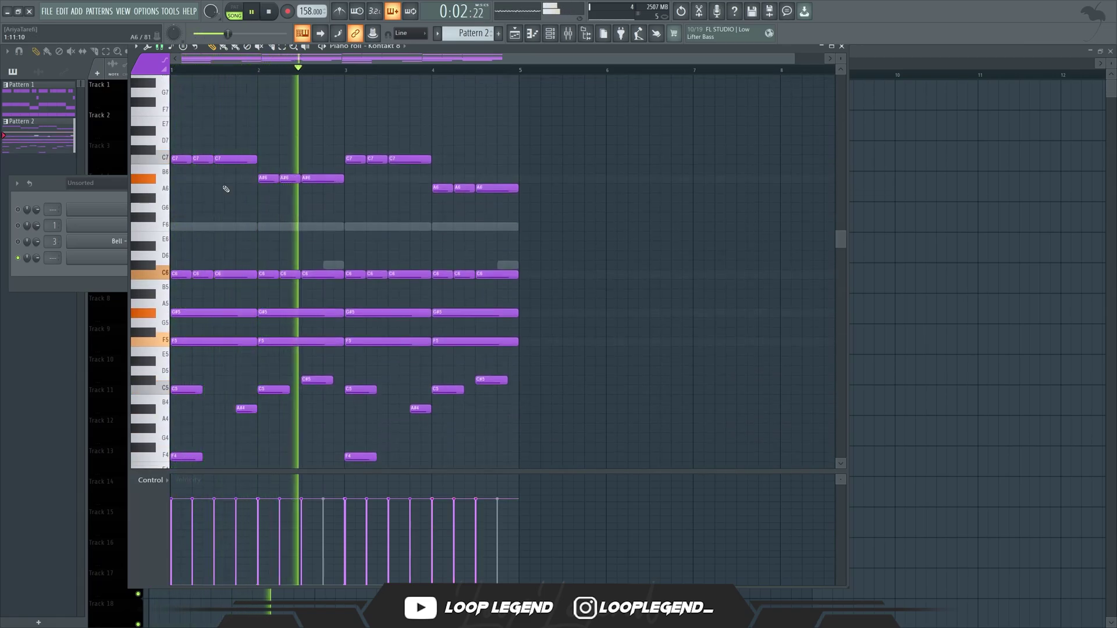
# Step: Raise bar 4's first two top notes to A#6 and set the last top note of bars 2 and 4 to G#6
pyautogui.moveTo(437, 265); pyautogui.dragTo(534, 187)
pyautogui.press('space')
pyautogui.press('space')
pyautogui.moveTo(320, 172); pyautogui.dragTo(315, 198)
pyautogui.moveTo(503, 208); pyautogui.dragTo(504, 209)
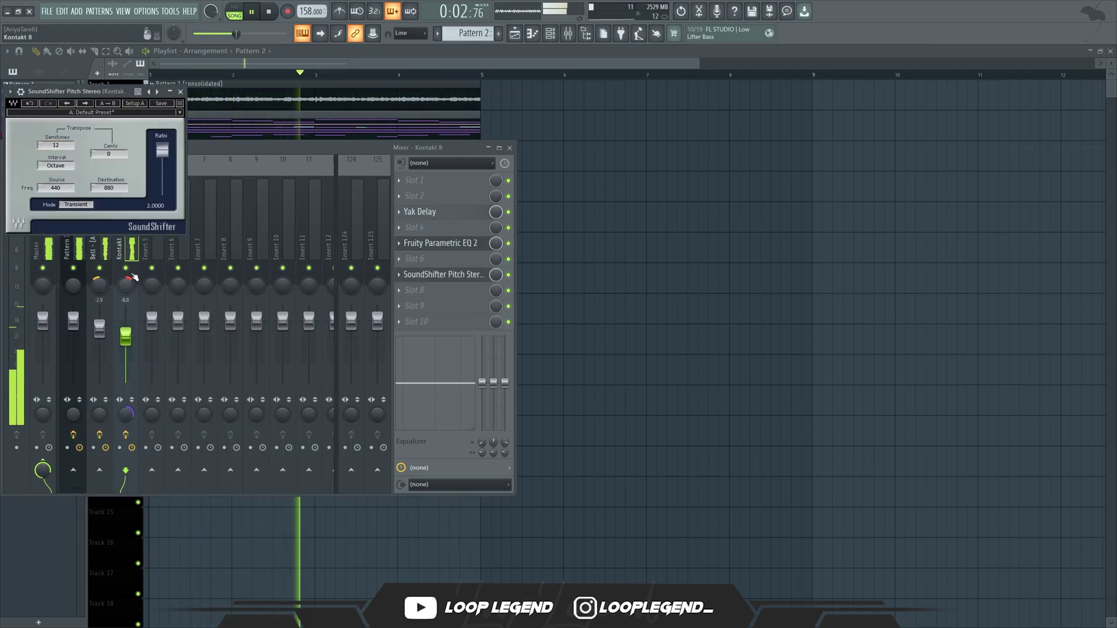
# Step: Add ShaperBox 2 with a Time shaper to the Kontakt 8 mixer track and apply a wave from the Reverse presets
pyautogui.press('Escape')
pyautogui.moveTo(437, 274); pyautogui.dragTo(437, 247)
pyautogui.click(428, 295)
pyautogui.click(158, 377)
pyautogui.press('space')
pyautogui.click(83, 185)
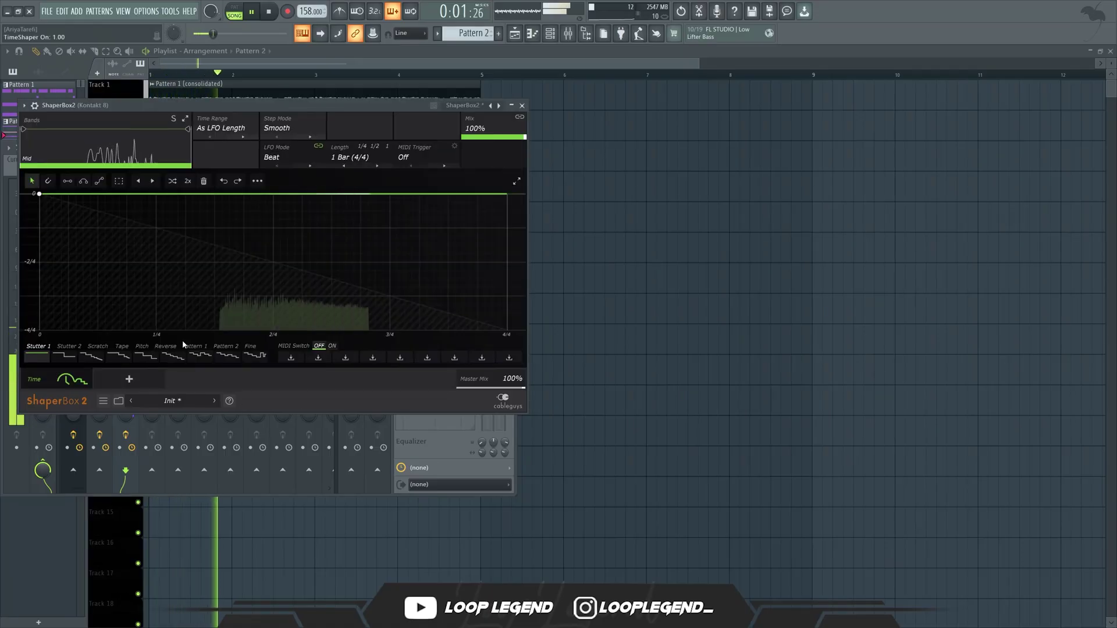
pyautogui.click(165, 346)
pyautogui.click(229, 358)
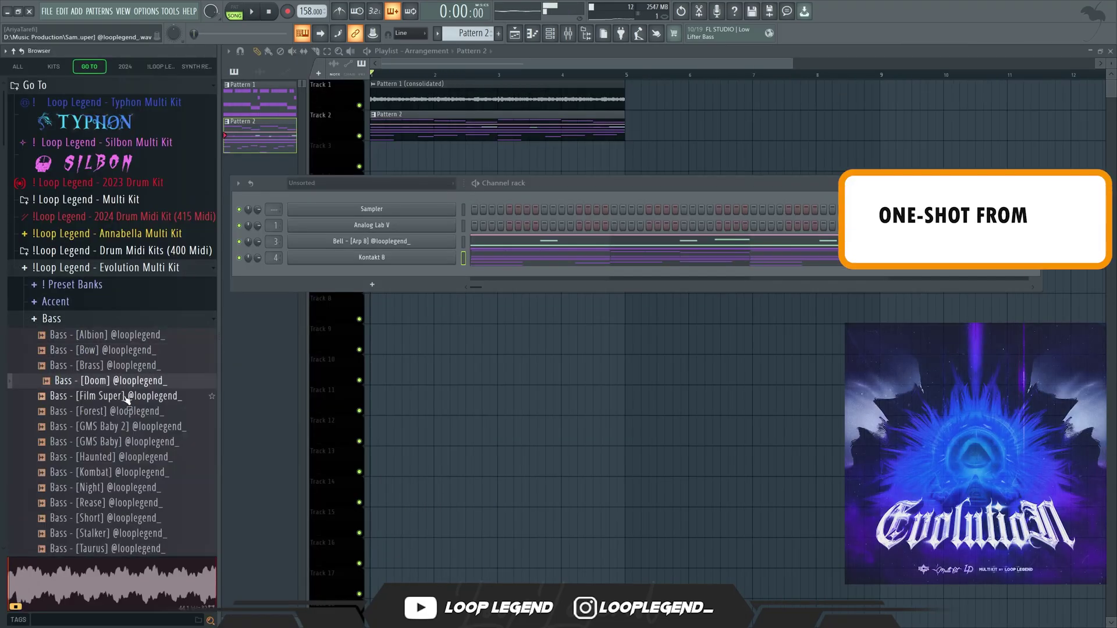
# Step: Load the Bass - [Film Super] sample into a new channel and place hits on steps 1, 13, 21 and 25
pyautogui.moveTo(124, 396); pyautogui.dragTo(411, 276)
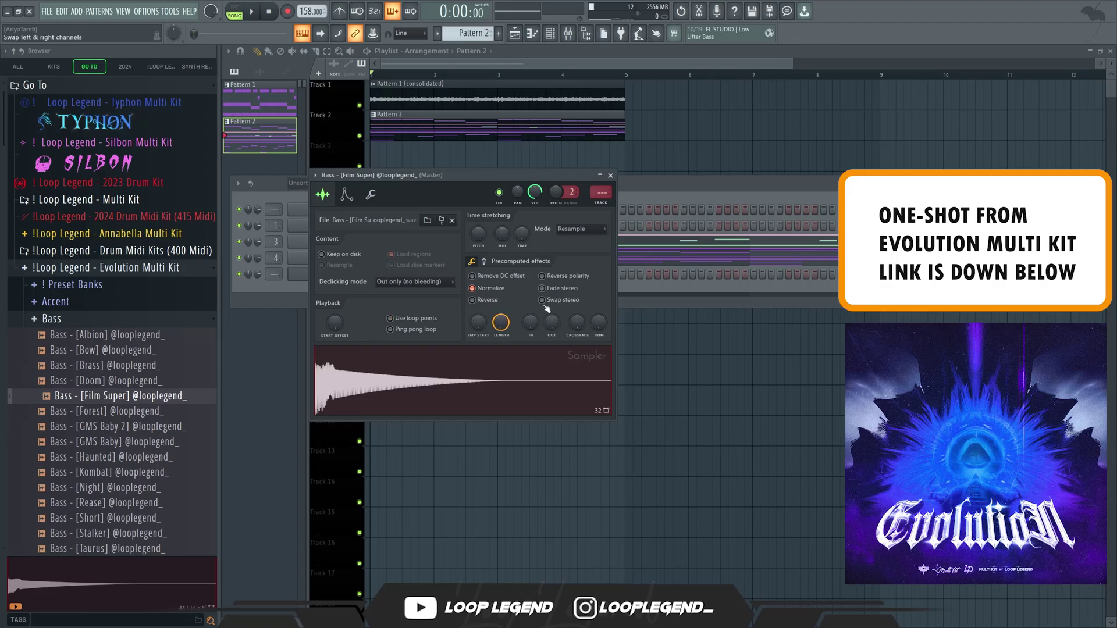
pyautogui.press('Escape')
pyautogui.press('space')
pyautogui.click(474, 274)
pyautogui.click(579, 273)
pyautogui.click(649, 273)
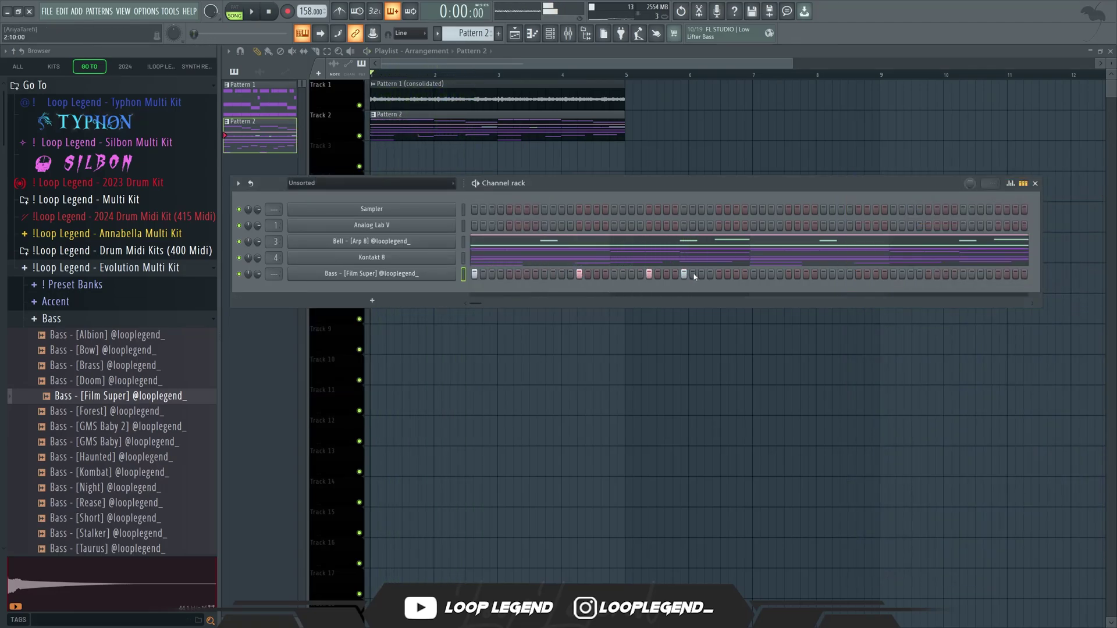
pyautogui.rightClick(693, 277)
# Step: Extend the F5 bass notes so each reaches the next one, and raise the last two by one semitone to F#5
pyautogui.press('F6')
pyautogui.press('F5')
pyautogui.press('F7')
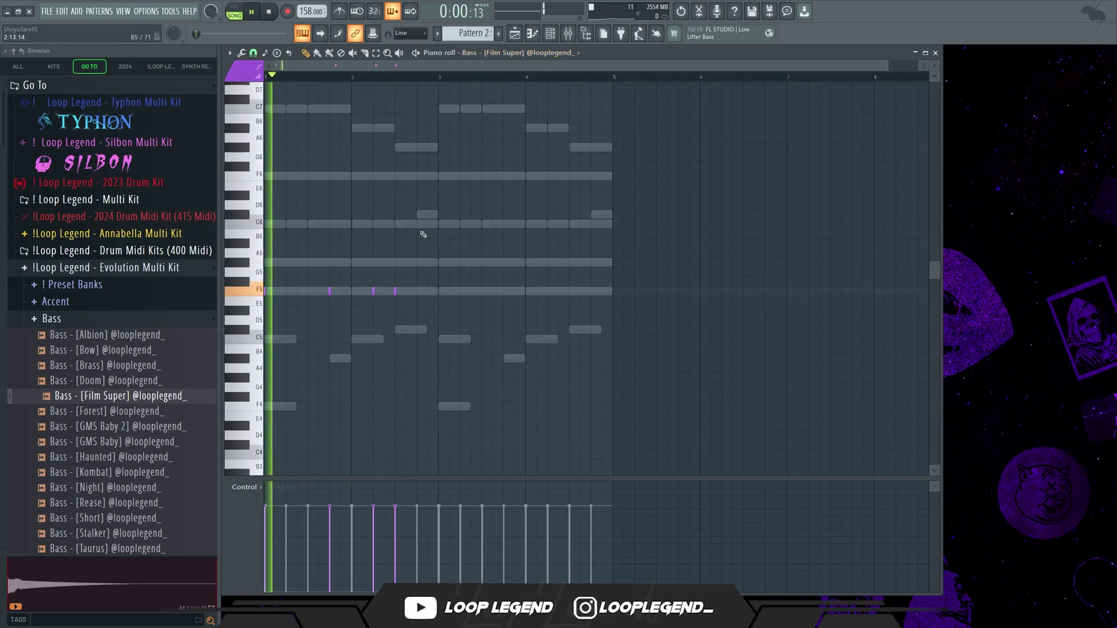
pyautogui.hotkey('ctrl', 'l')
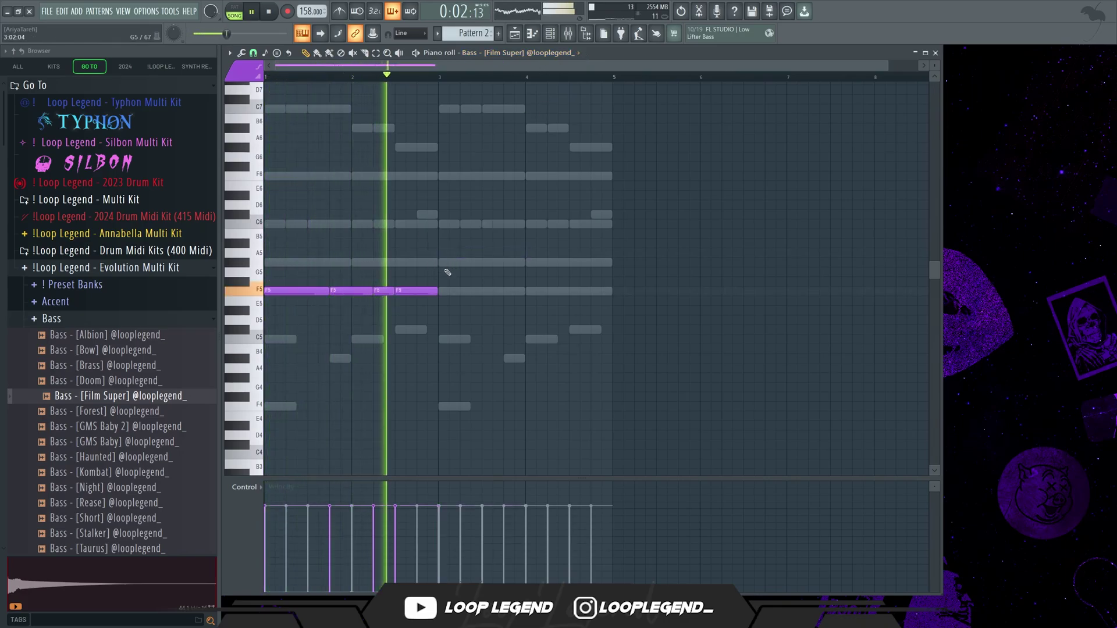
pyautogui.moveTo(459, 256); pyautogui.dragTo(426, 275)
pyautogui.hotkey('shift', 'Up')
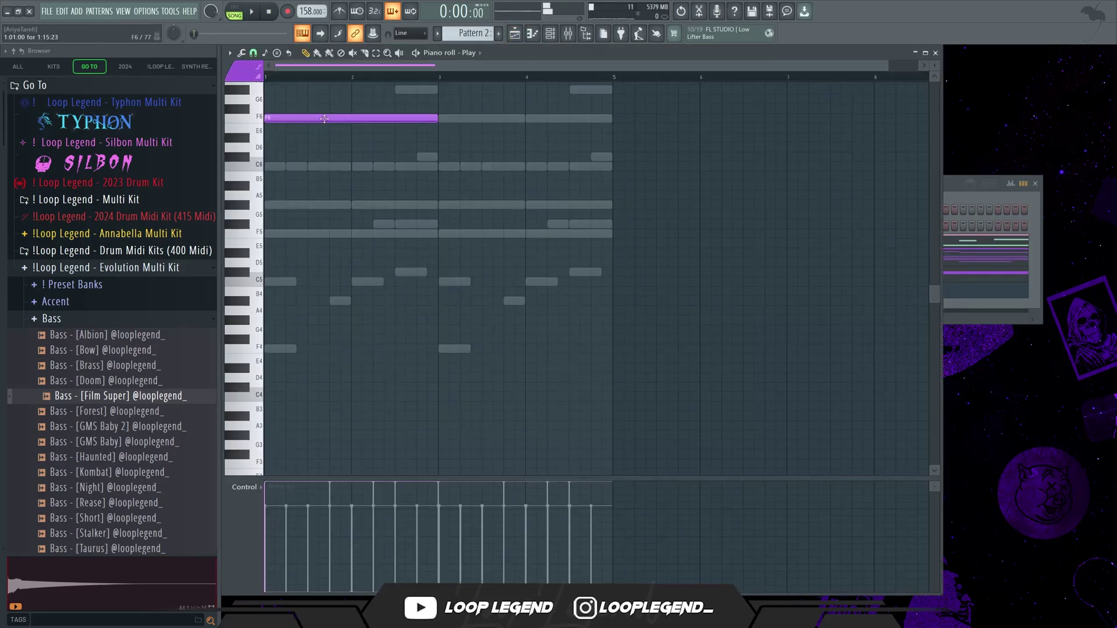
# Step: Shorten the F6 note in the Play part to one bar and stack one-bar C6 and C5 notes under it, C5 starting slightly late
pyautogui.moveTo(437, 118); pyautogui.dragTo(340, 125)
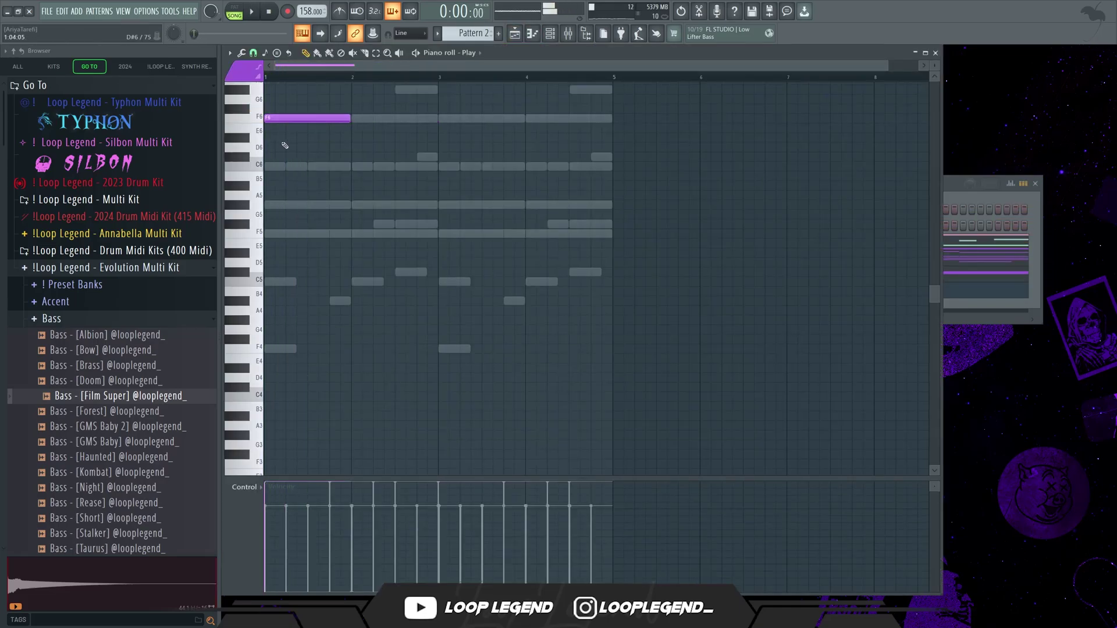
pyautogui.click(299, 168)
pyautogui.rightClick(298, 167)
pyautogui.press('space')
pyautogui.rightClick(279, 158)
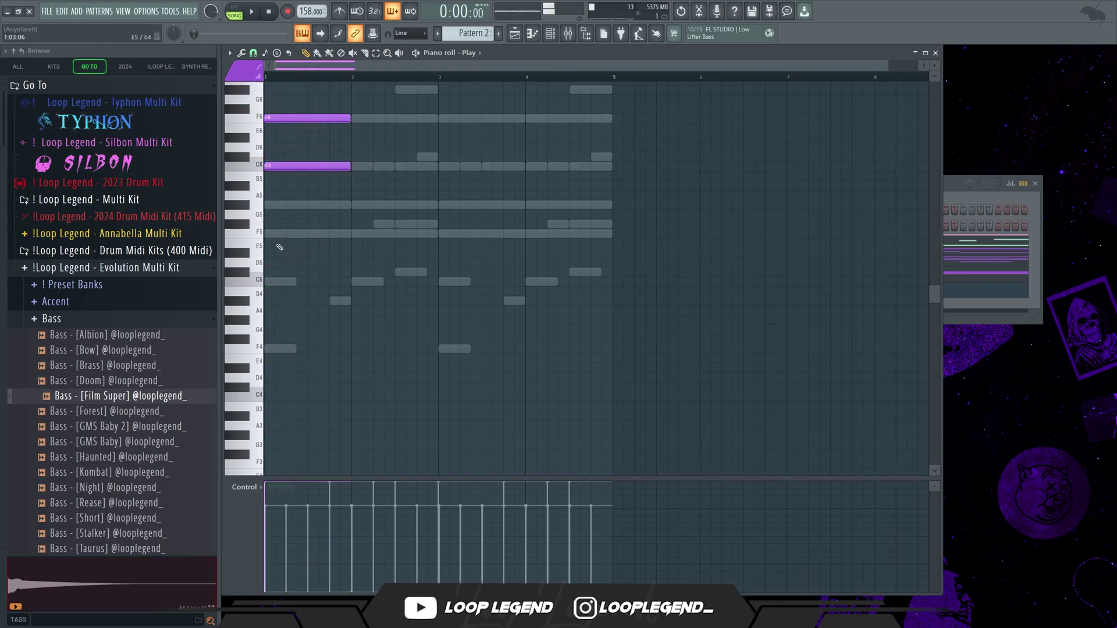
pyautogui.click(362, 282)
pyautogui.click(401, 272)
pyautogui.moveTo(479, 272); pyautogui.dragTo(382, 290)
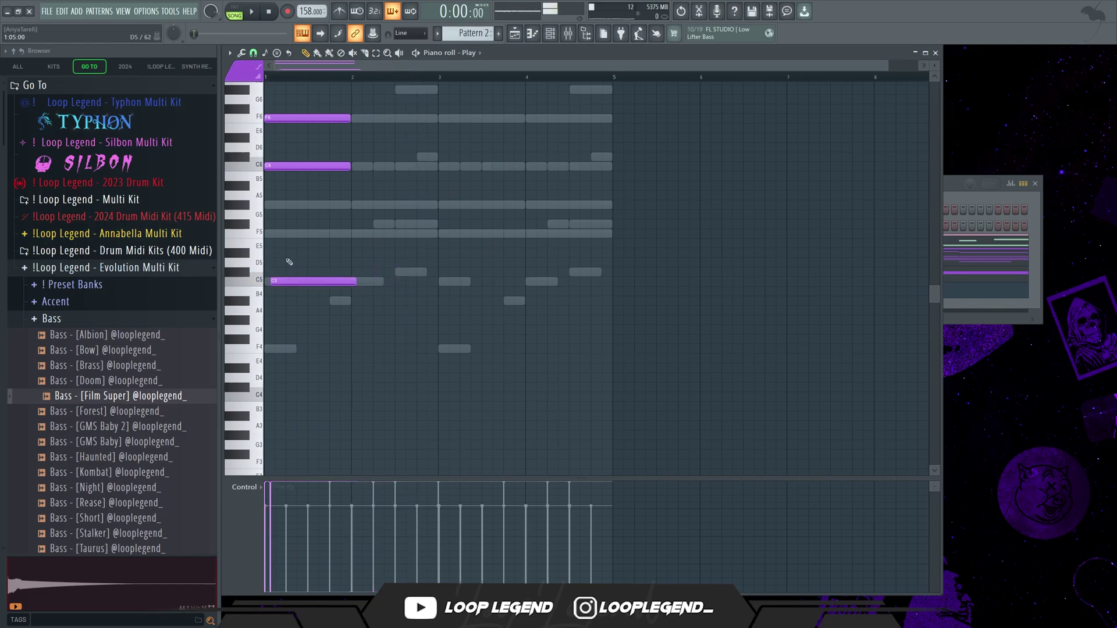
# Step: Add 1.5-beat notes in bar 1, F5 halfway through beat 2 and G#5 on beat 4, and play the loop
pyautogui.click(291, 234)
pyautogui.moveTo(326, 233); pyautogui.dragTo(315, 234)
pyautogui.press('space')
pyautogui.press('space')
pyautogui.press('F6')
pyautogui.press('space')
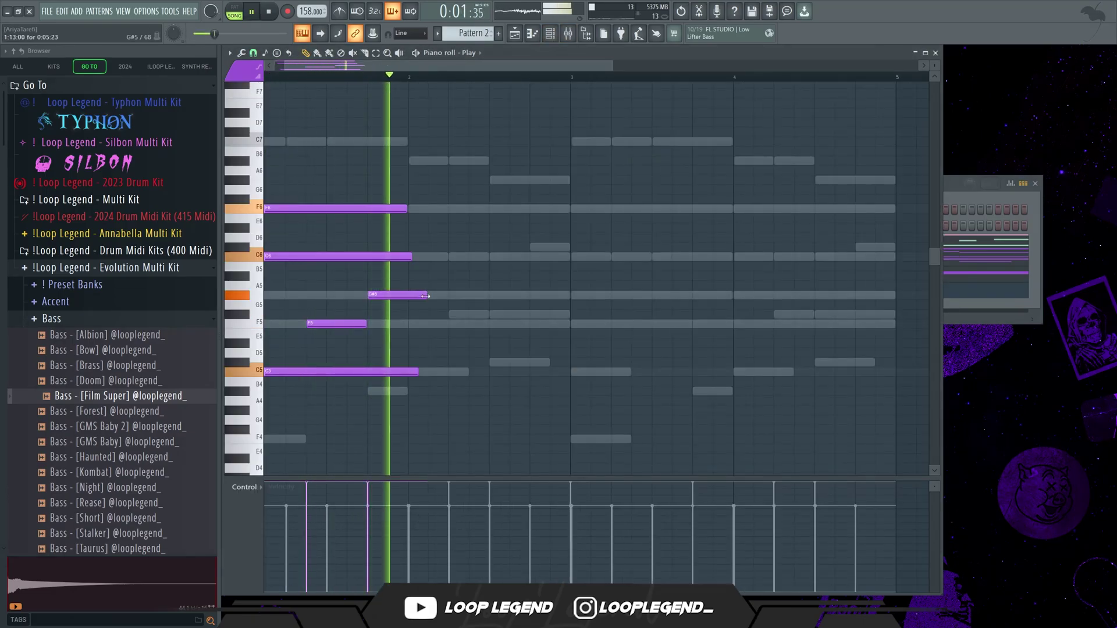
# Step: Shorten bar 1's G#5 to one beat and add one-beat G#5 and F5 notes on bar 2's beats 2 and 3.5
pyautogui.moveTo(426, 296); pyautogui.dragTo(408, 298)
pyautogui.press('space')
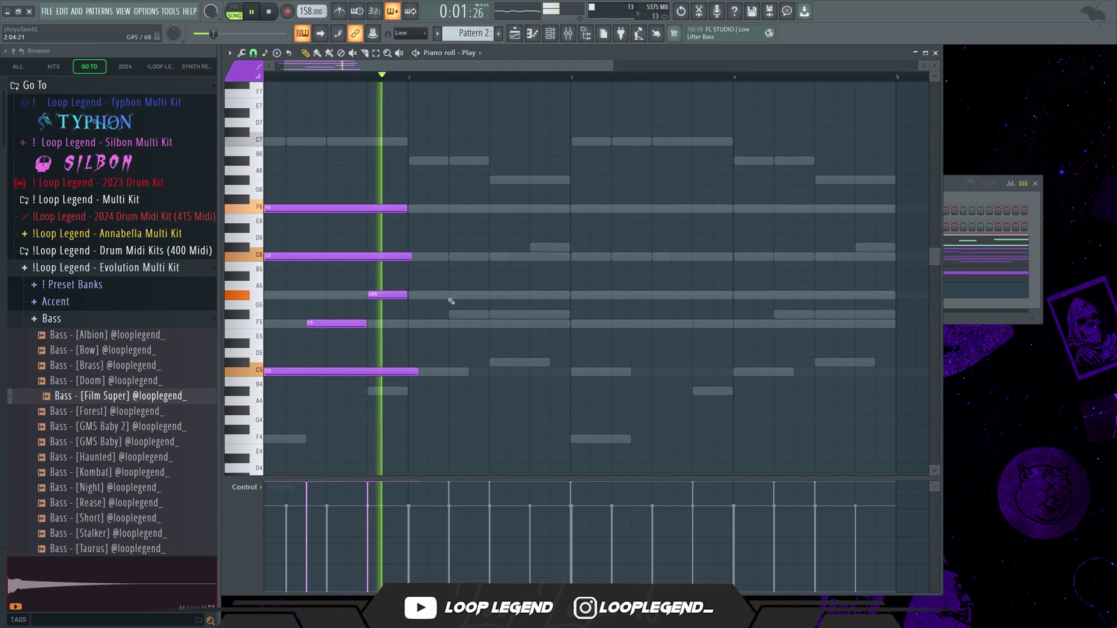
pyautogui.click(454, 295)
pyautogui.click(513, 314)
pyautogui.press('space')
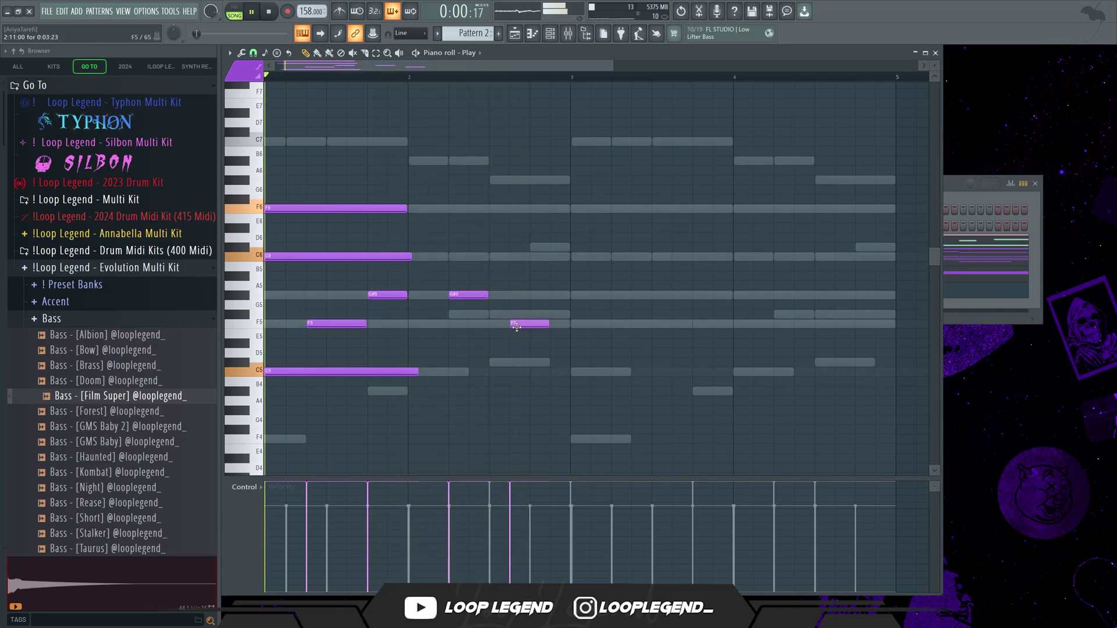
# Step: Load the Tar Sus Vib RR patch from the EW Silk library in Play and close the plugin window
pyautogui.scroll(-4, 454, 324)
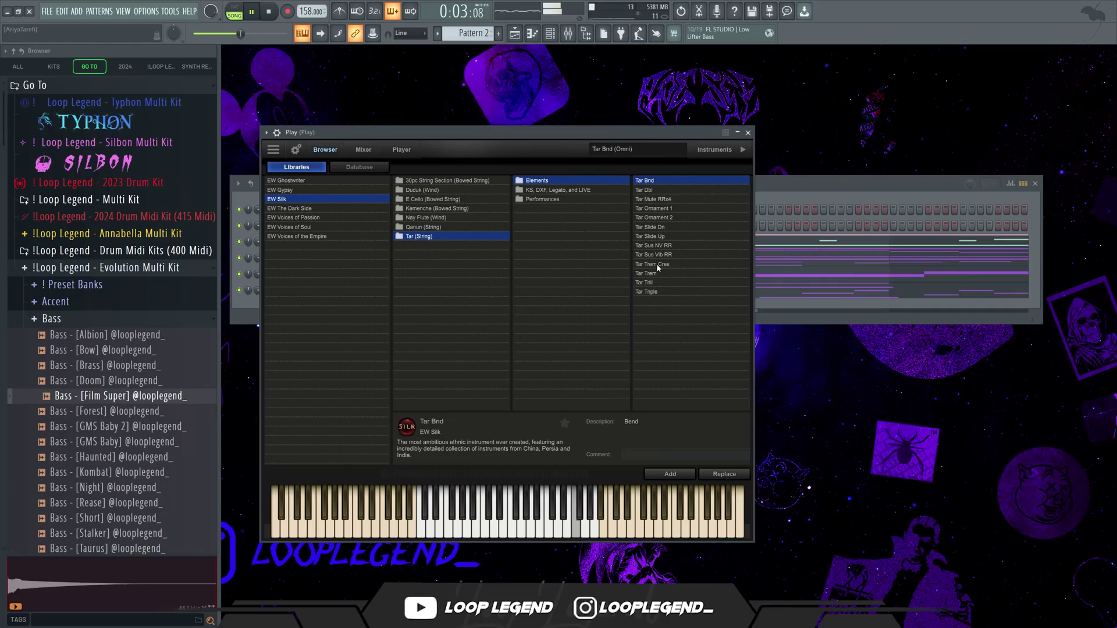
pyautogui.click(666, 254)
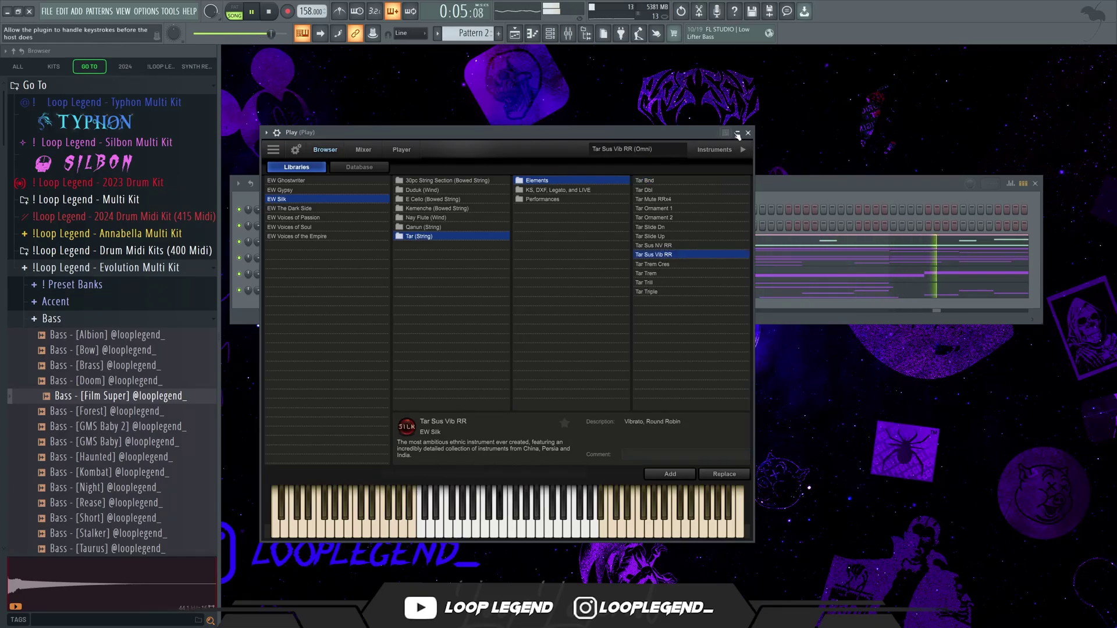
pyautogui.click(748, 132)
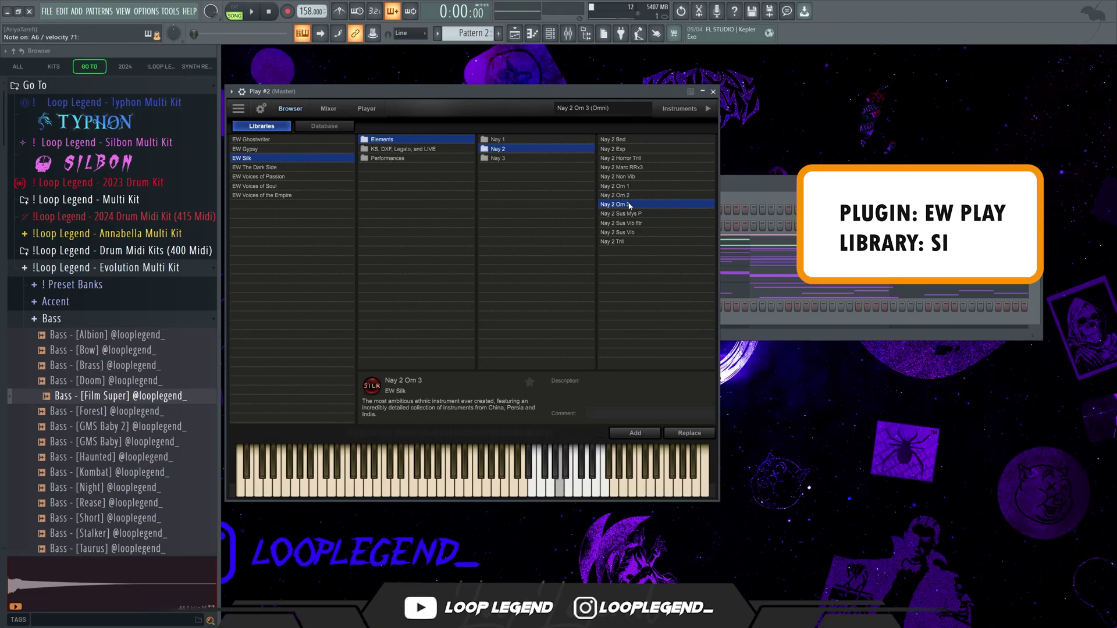
# Step: Write two-beat G#6 and F6 notes in bar 1 for Play #2, and copy the pair to bar 3 as D#6 and C6
pyautogui.click(533, 34)
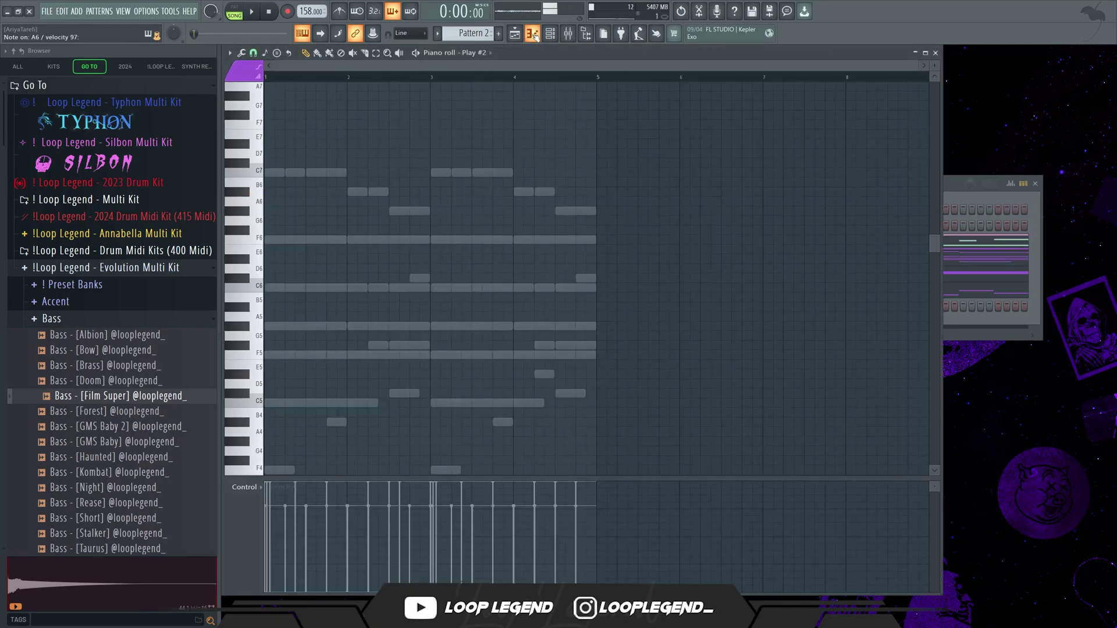
pyautogui.press('space')
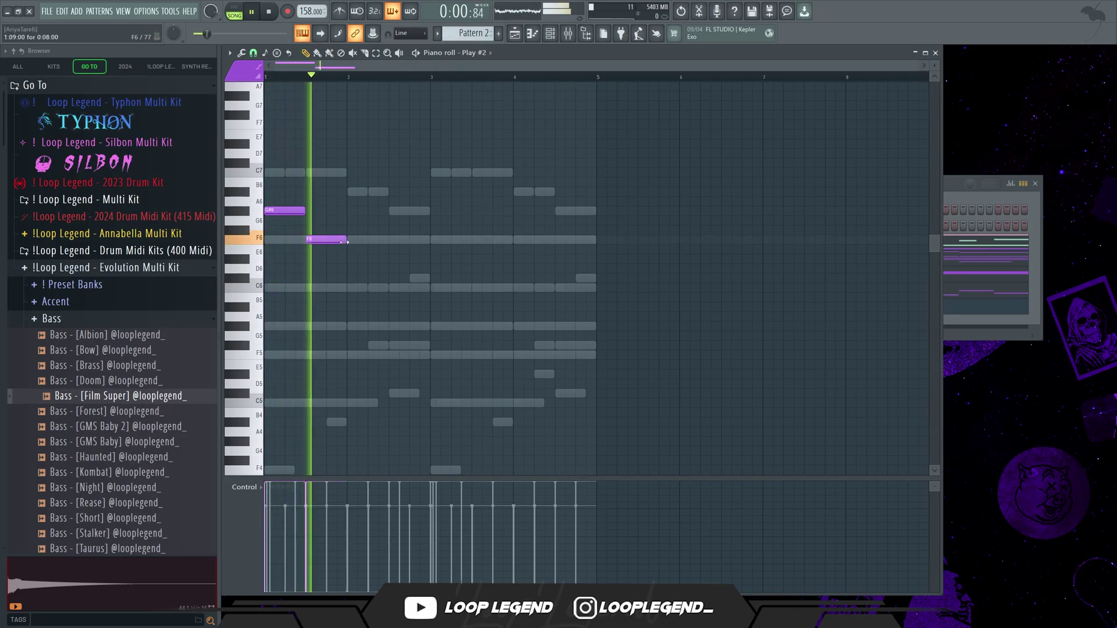
pyautogui.hotkey('ctrl', 'b')
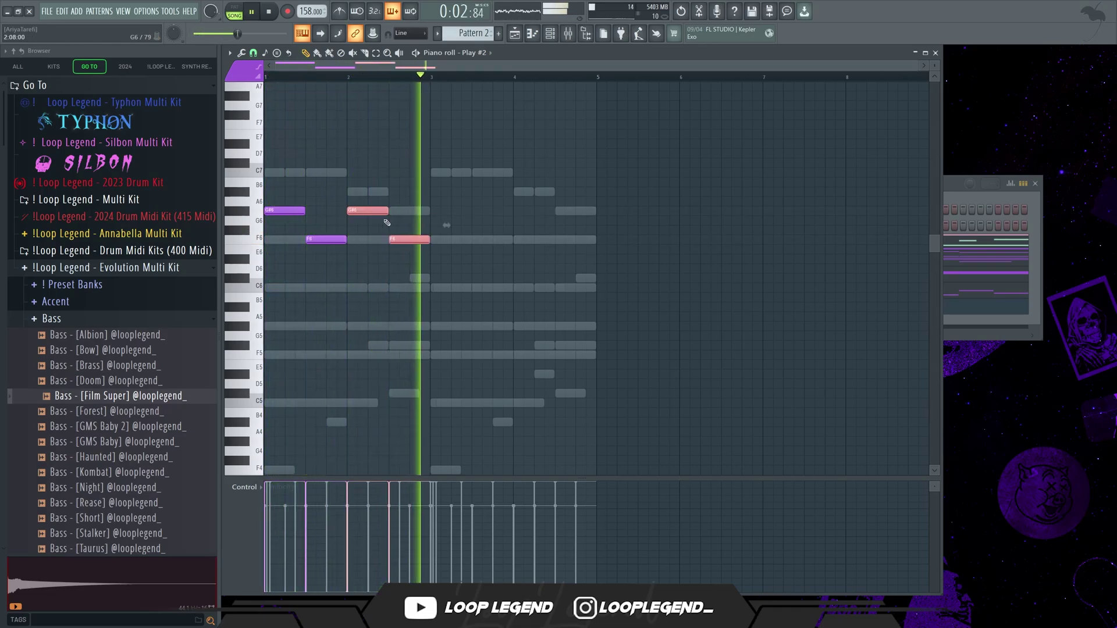
pyautogui.press('space')
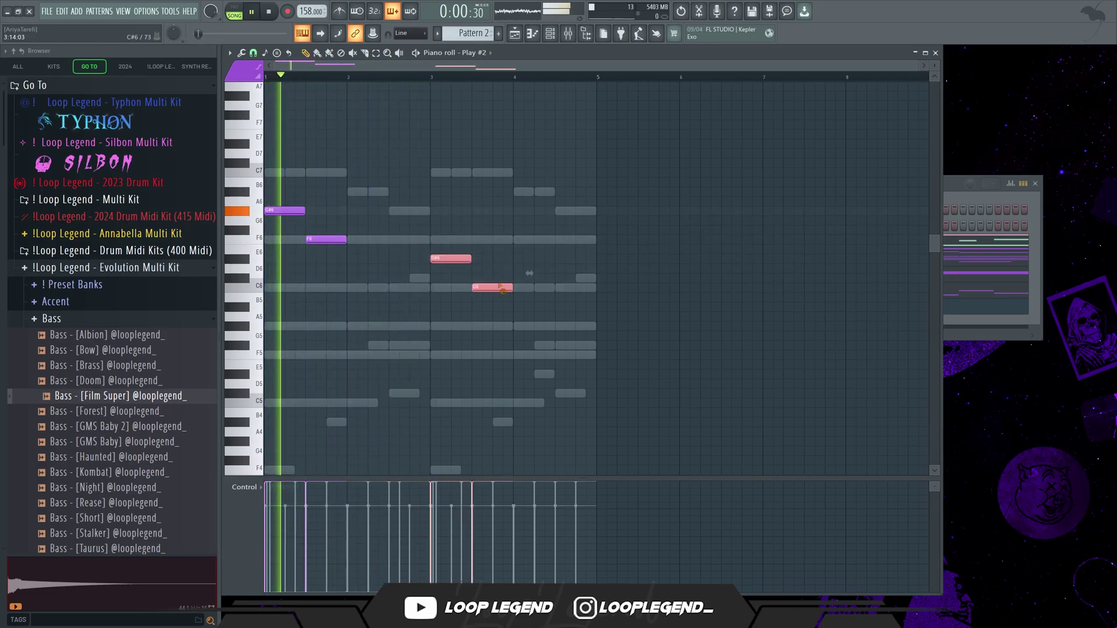
# Step: Replace bar 3's notes with F6 on beat 3, and fill bar 4 with two-beat D#6 and G#6 notes
pyautogui.rightClick(485, 287)
pyautogui.click(476, 239)
pyautogui.click(559, 211)
pyautogui.moveTo(494, 239); pyautogui.dragTo(551, 261)
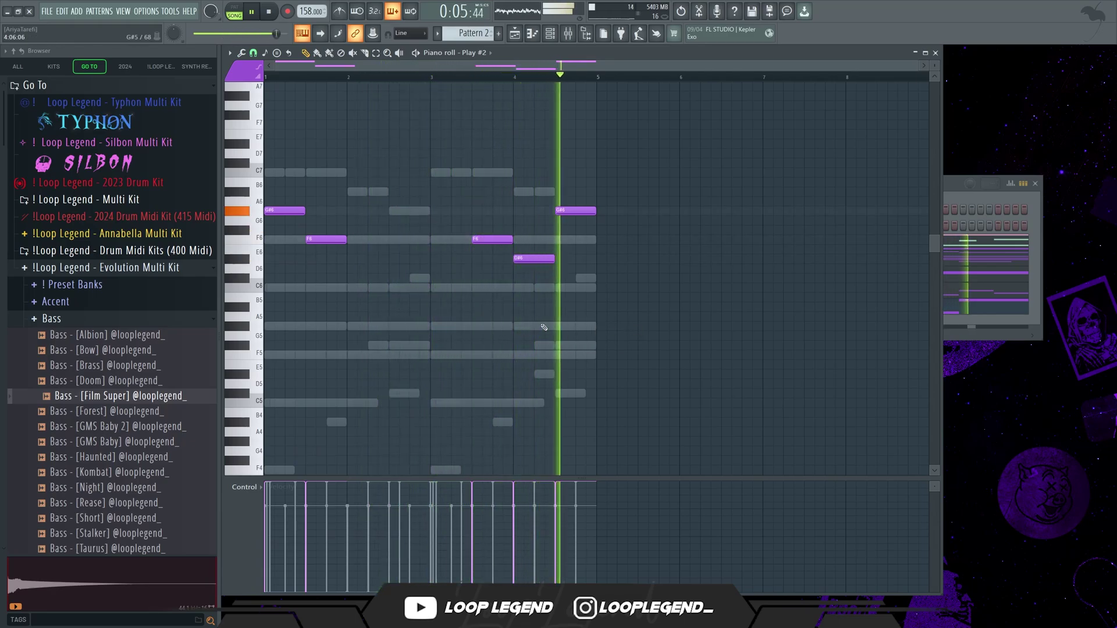
# Step: Raise bar 4's first note in the Play #2 part to F6, play it back and close the piano roll
pyautogui.moveTo(534, 260); pyautogui.dragTo(534, 246)
pyautogui.press('space')
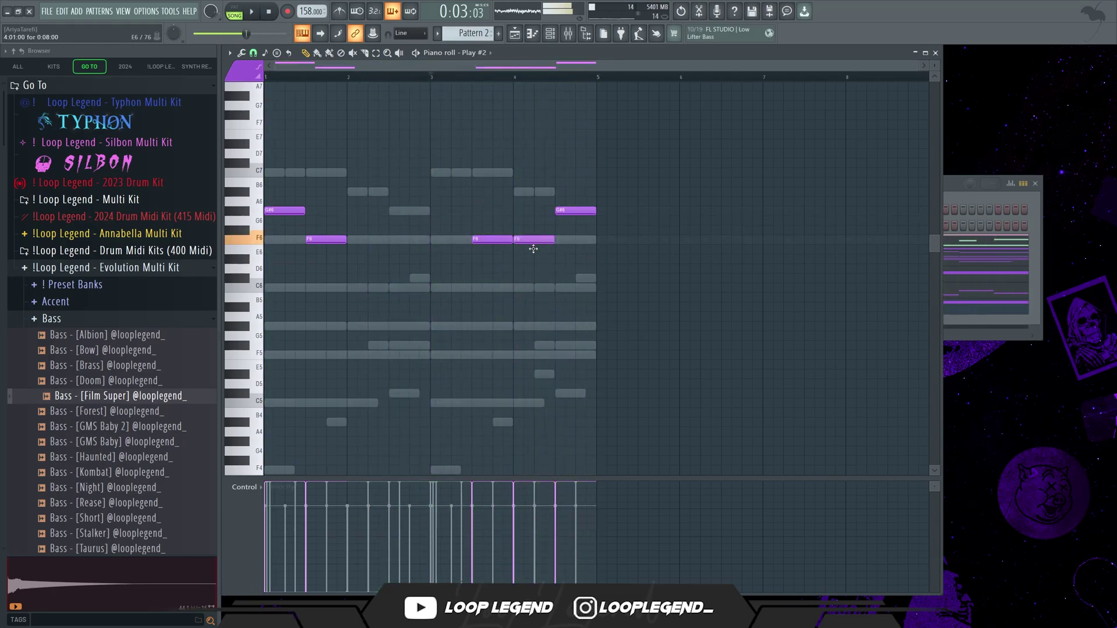
pyautogui.press('space')
pyautogui.press('F7')
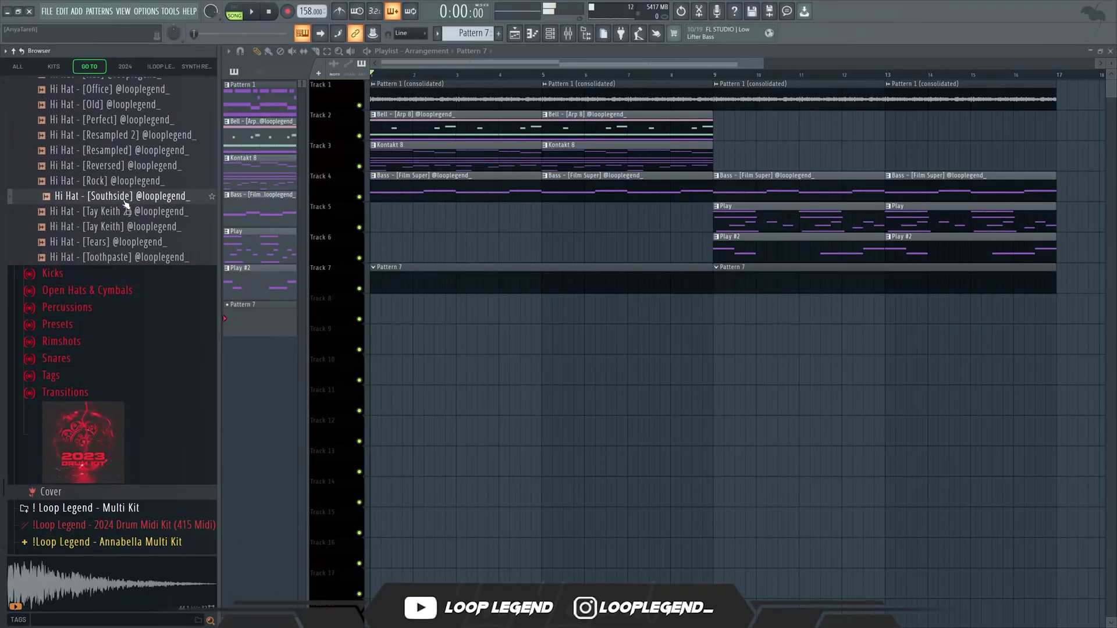
# Step: Open the Hi Hat - [Southside] sample in a new channel of Pattern 7 with hits on every second step
pyautogui.rightClick(124, 200)
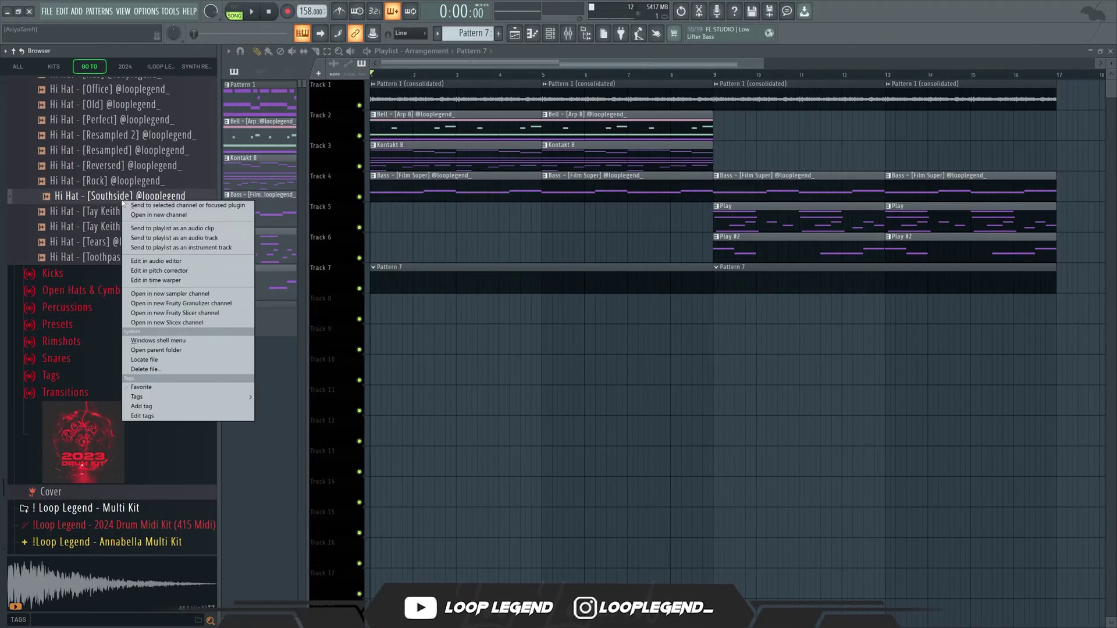
pyautogui.click(153, 215)
pyautogui.scroll(6, 153, 214)
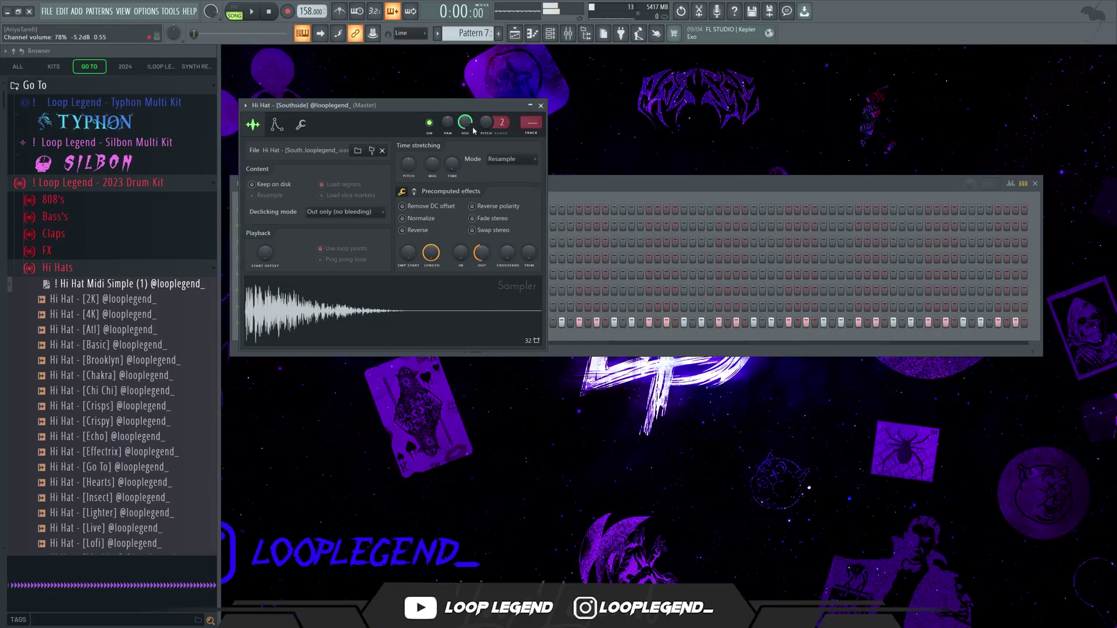
pyautogui.scroll(-3, 479, 259)
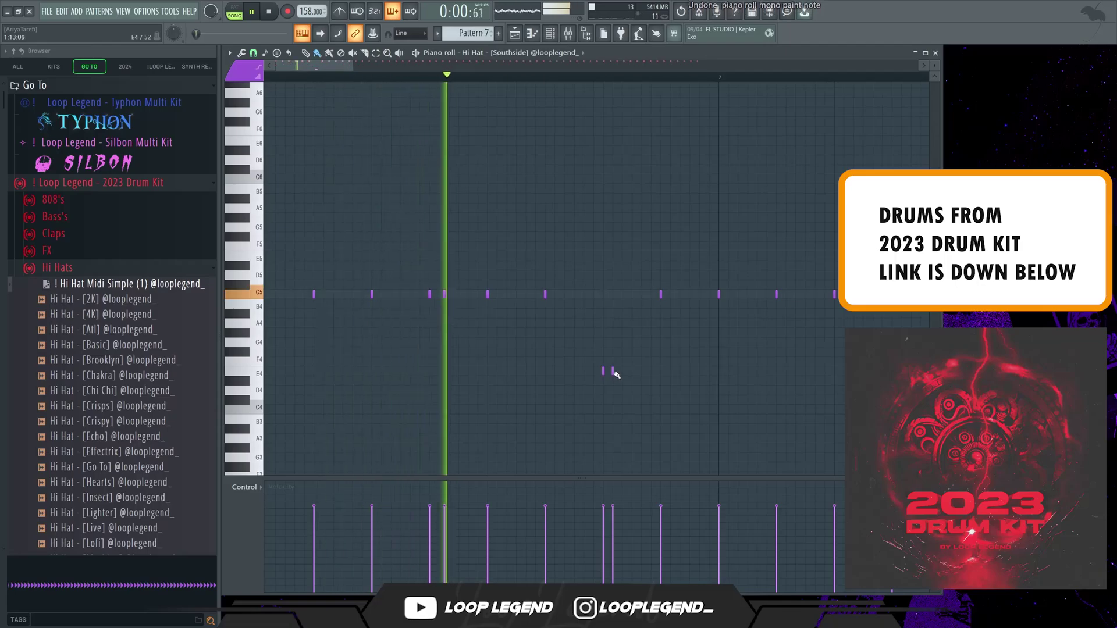
# Step: Complete the hi-hat roll at the end of bar 1 with two D#4 hits after the E4 pair
pyautogui.press('space')
pyautogui.moveTo(662, 370); pyautogui.dragTo(691, 381)
pyautogui.scroll(-2, 698, 378)
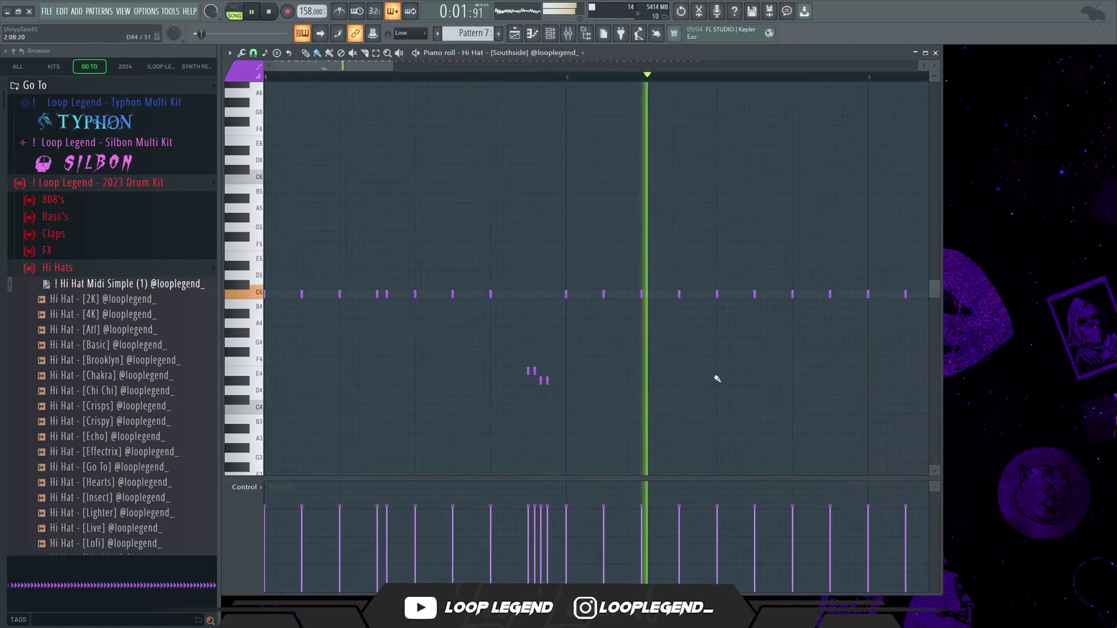
# Step: Delete bar 2's hi-hat hits at beats 3.5 and 4.5 and paint lower-pitched hits around beat 4
pyautogui.rightClick(754, 295)
pyautogui.rightClick(829, 295)
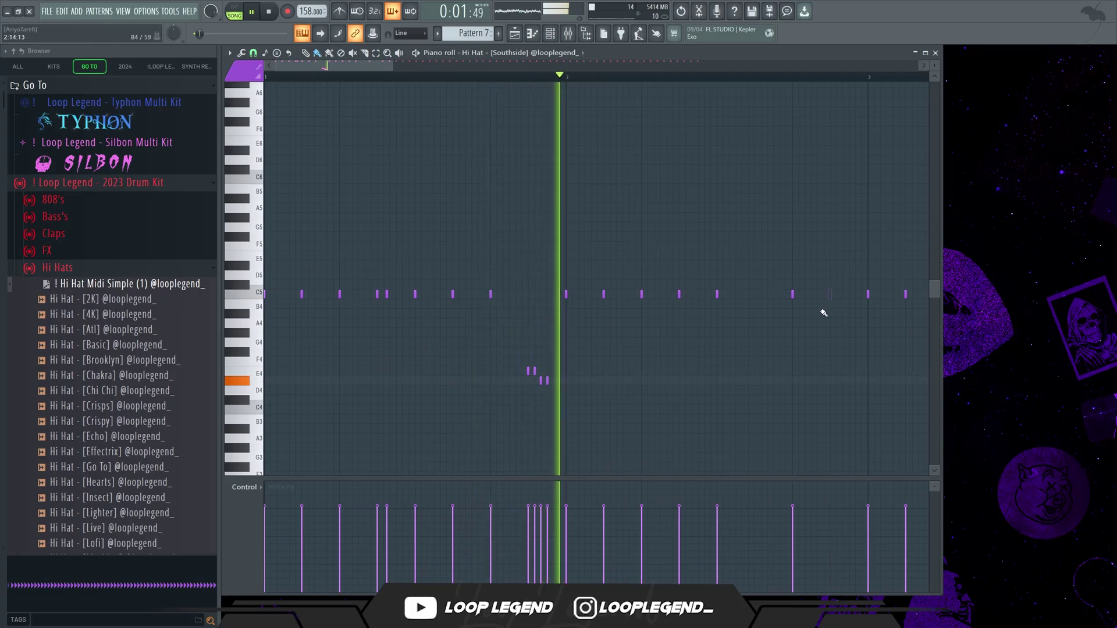
pyautogui.moveTo(792, 362); pyautogui.dragTo(805, 364)
# Step: With the snap at 1/2 step, add two C5 hi-hat hits after beat 3.5 of bar 1
pyautogui.click(253, 53)
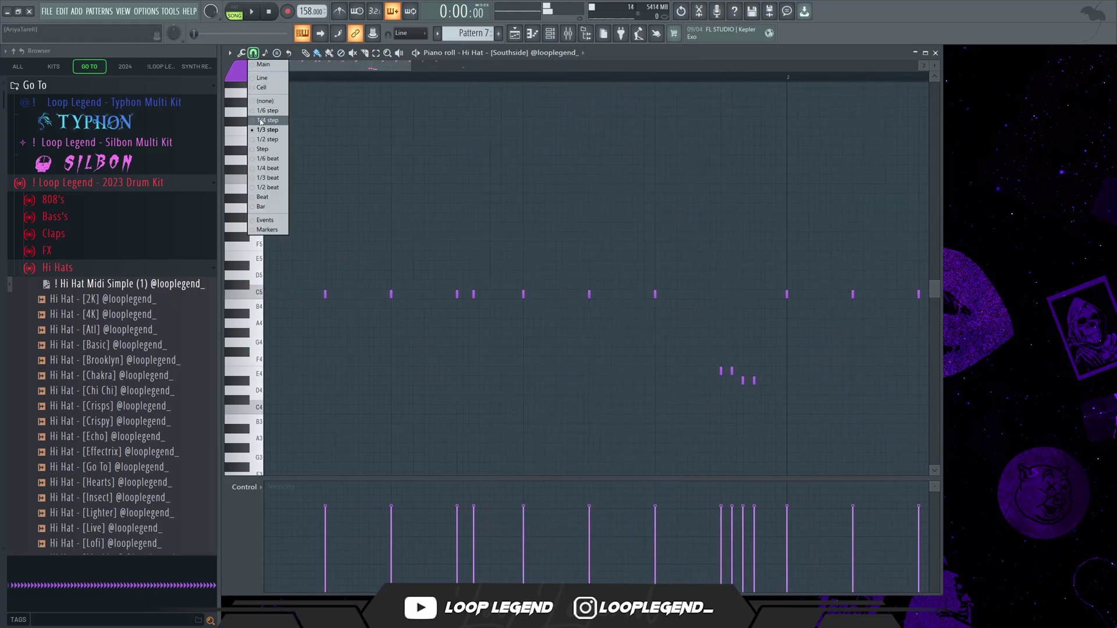
pyautogui.click(265, 140)
pyautogui.click(606, 295)
pyautogui.click(622, 294)
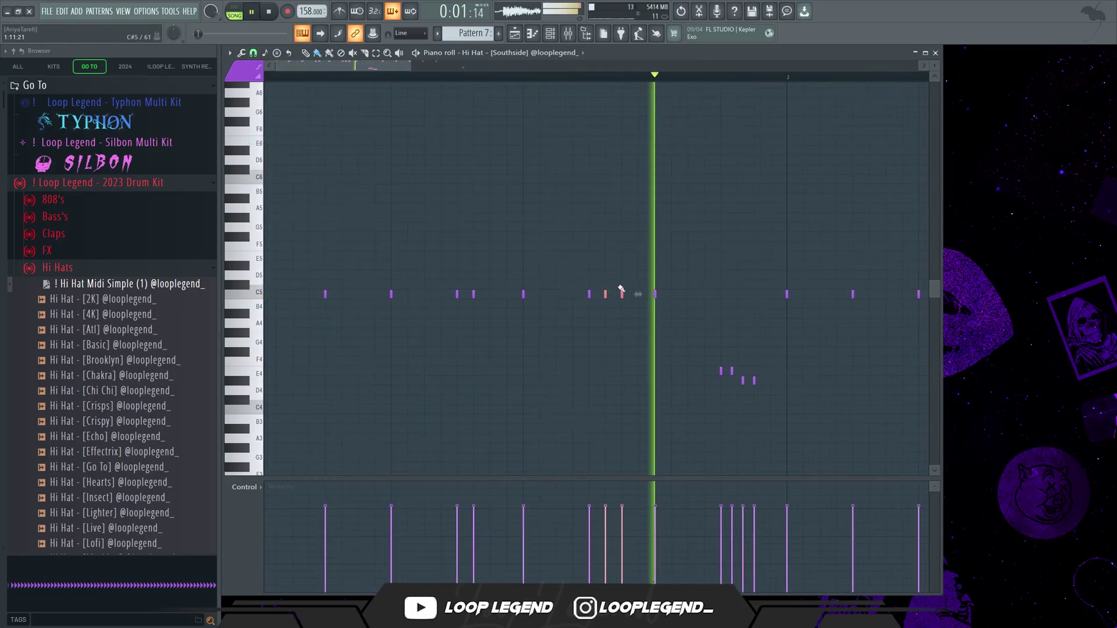
# Step: With the snap at 1/4 step, build a four-hit hi-hat roll at beat 2.5 of bar 1 and lower it to E4
pyautogui.click(250, 54)
pyautogui.click(254, 52)
pyautogui.click(271, 122)
pyautogui.moveTo(482, 295)
pyautogui.mouseDown()
pyautogui.moveTo(463, 296)
pyautogui.moveTo(500, 285)
pyautogui.mouseUp()
pyautogui.press('space')
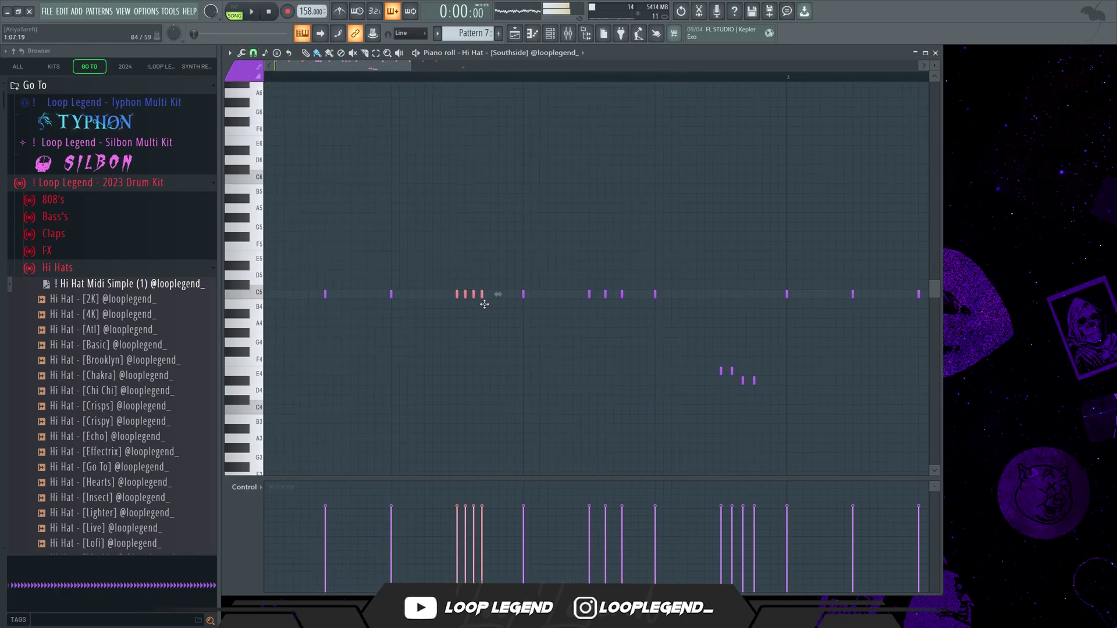
pyautogui.moveTo(491, 372); pyautogui.dragTo(483, 379)
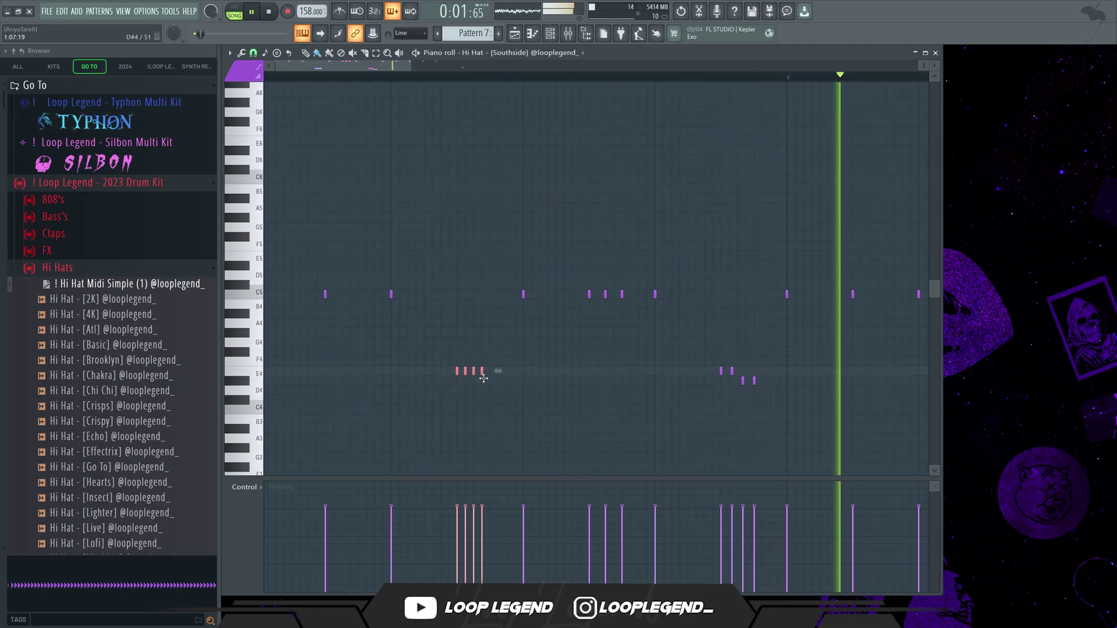
# Step: Delete the last three hits of bar 1's closing hi-hat roll, leaving the E4 hit at beat 4.5
pyautogui.rightClick(743, 382)
pyautogui.rightClick(754, 380)
pyautogui.press('space')
pyautogui.rightClick(731, 370)
pyautogui.moveTo(723, 371); pyautogui.dragTo(742, 371)
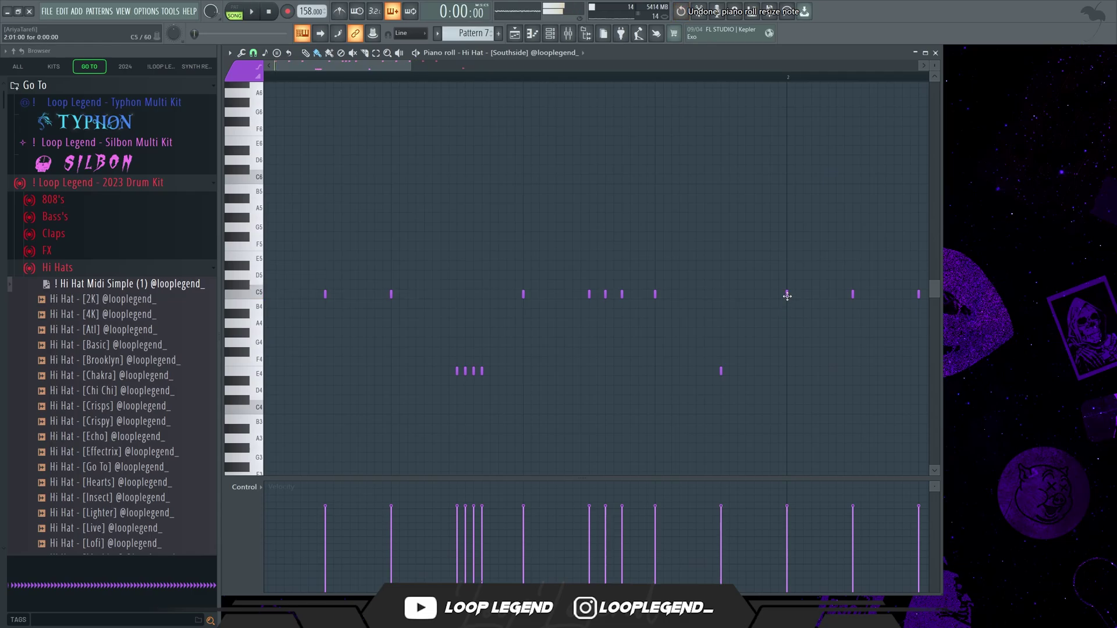
# Step: Fill beat 4 of bar 1 with four quarter-step hi-hat hits and lower the group's pitch
pyautogui.press('space')
pyautogui.moveTo(681, 294); pyautogui.dragTo(661, 295)
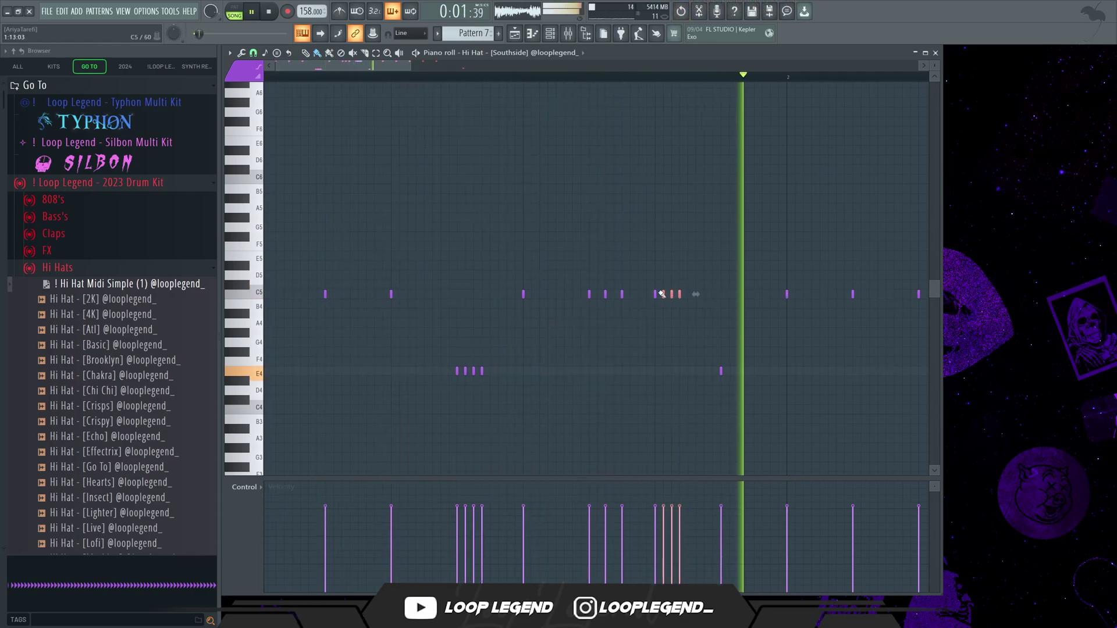
pyautogui.press('space')
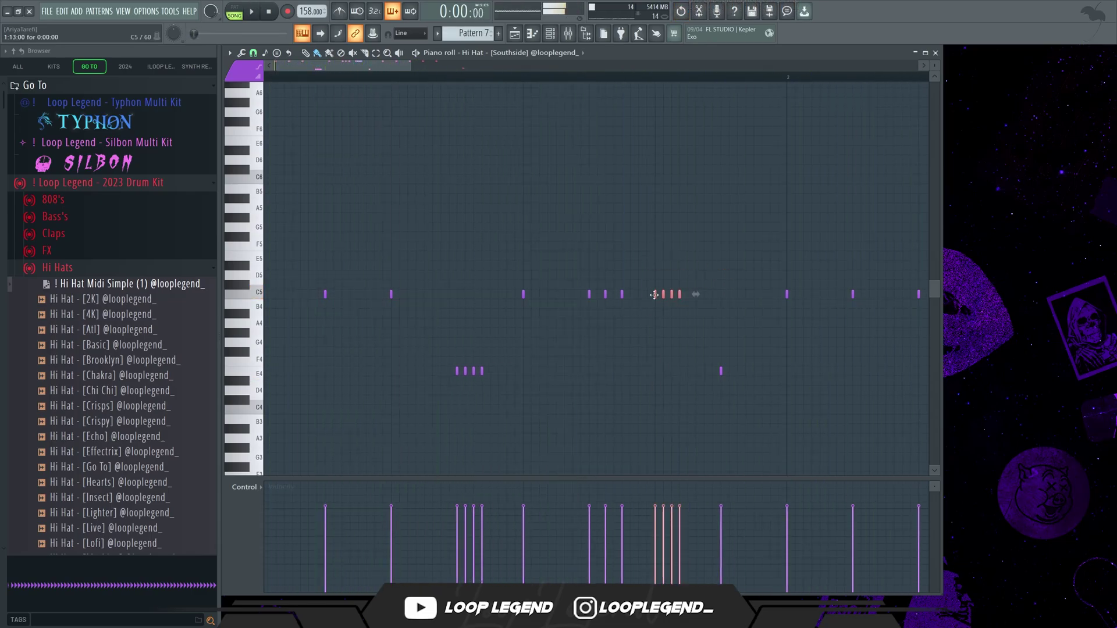
pyautogui.moveTo(654, 366); pyautogui.dragTo(654, 371)
# Step: Replace bar 1's E4 hi-hat hit at beat 4.5 with a C5 hit
pyautogui.press('space')
pyautogui.rightClick(721, 371)
pyautogui.click(729, 294)
pyautogui.click(262, 66)
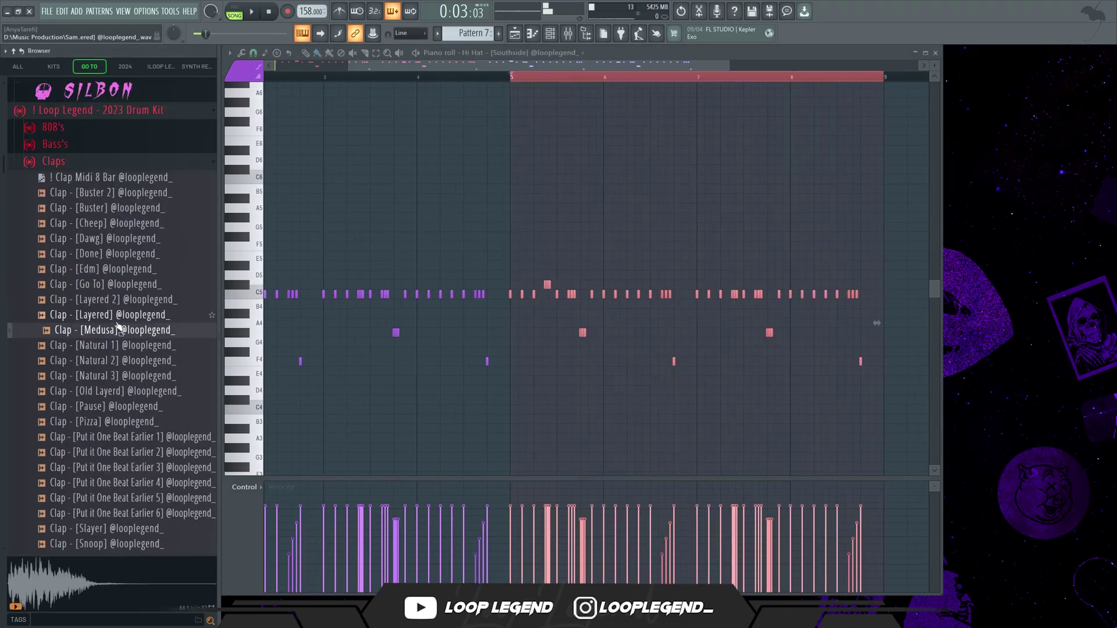
# Step: Audition the Layered clap samples and open Clap - [Layered 2] in a new channel
pyautogui.click(117, 316)
pyautogui.click(118, 299)
pyautogui.rightClick(121, 305)
pyautogui.click(140, 311)
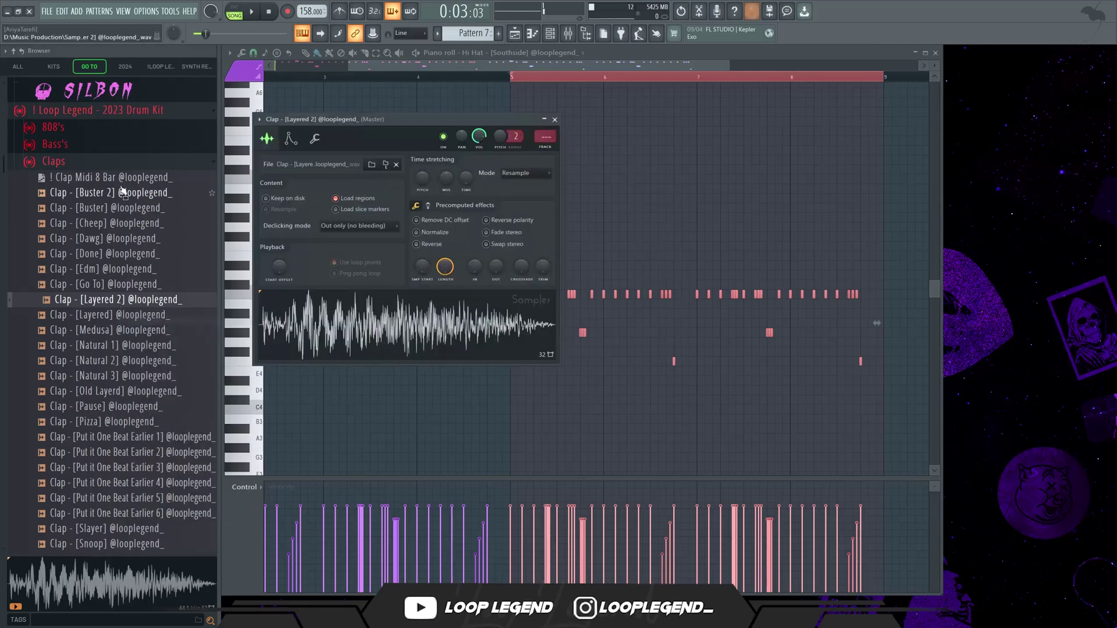
# Step: Audition samples from the kit's Snares folder and open Snare - [Mean] in a new channel with its miscellaneous settings shown
pyautogui.scroll(-9, 72, 299)
pyautogui.click(58, 297)
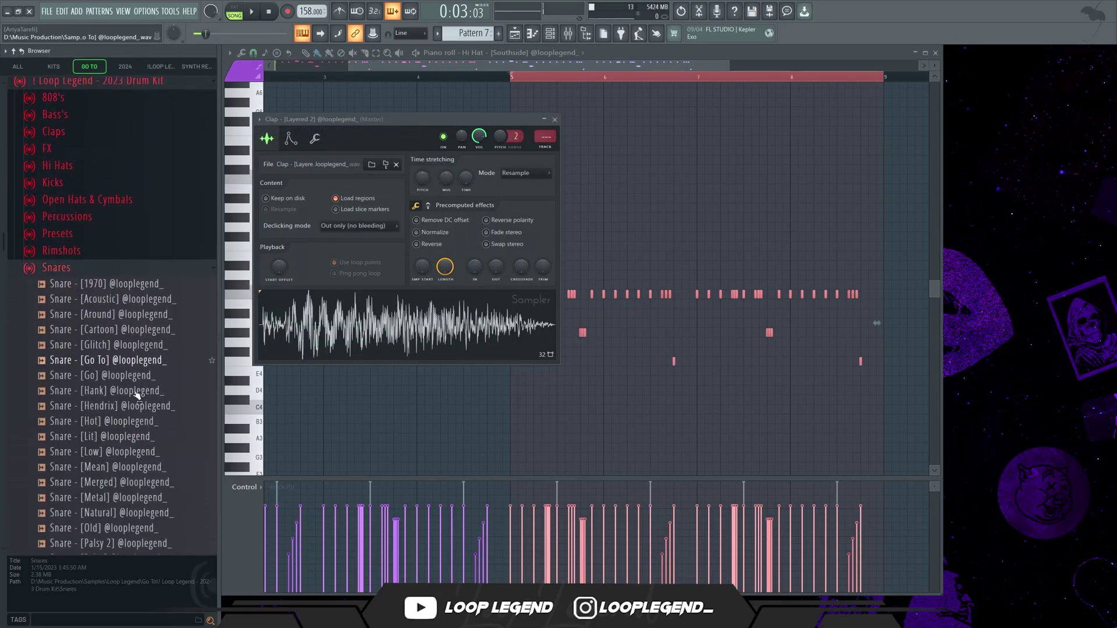
pyautogui.click(111, 390)
pyautogui.click(111, 375)
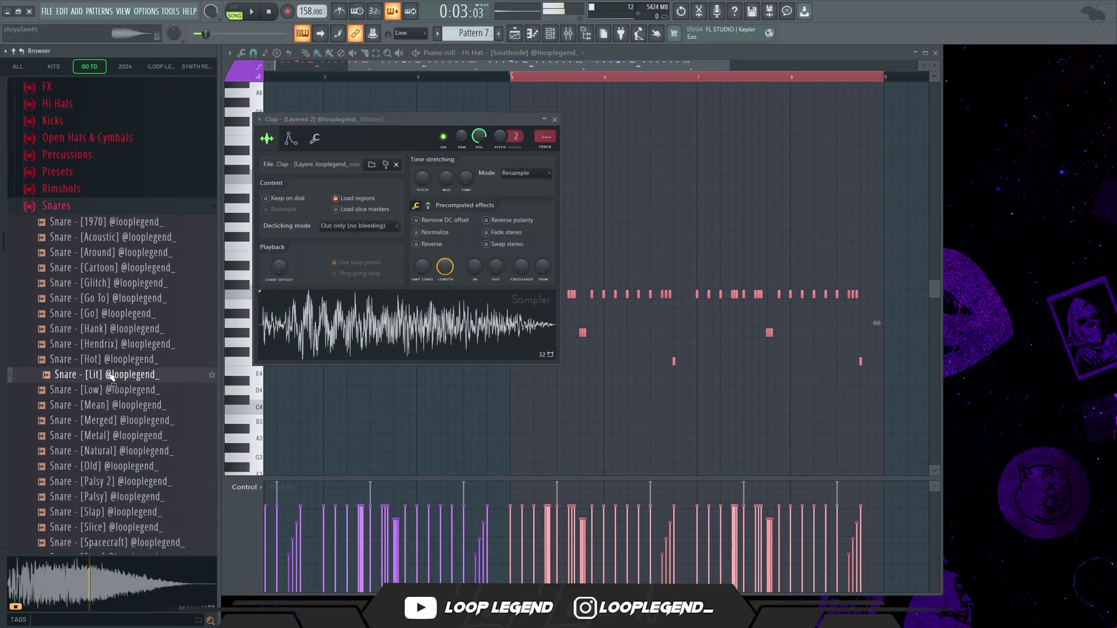
pyautogui.click(113, 406)
pyautogui.middleClick(112, 411)
pyautogui.press('space')
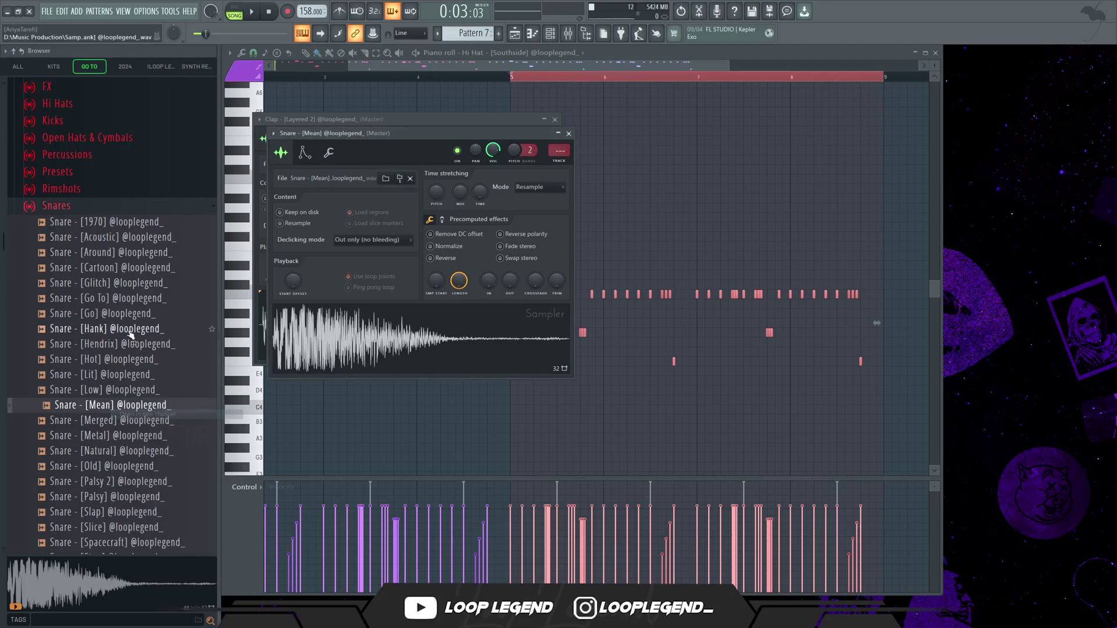
pyautogui.click(372, 354)
pyautogui.click(330, 153)
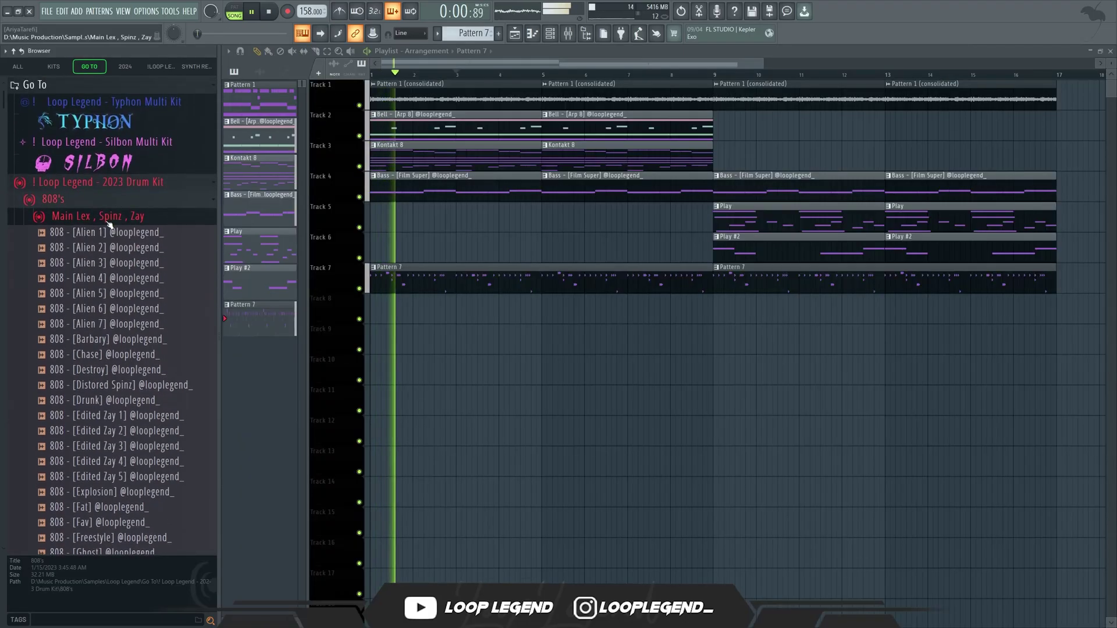
# Step: Audition the 808 - [Spinz] sample and open it in a new channel
pyautogui.click(117, 248)
pyautogui.rightClick(119, 248)
pyautogui.click(175, 264)
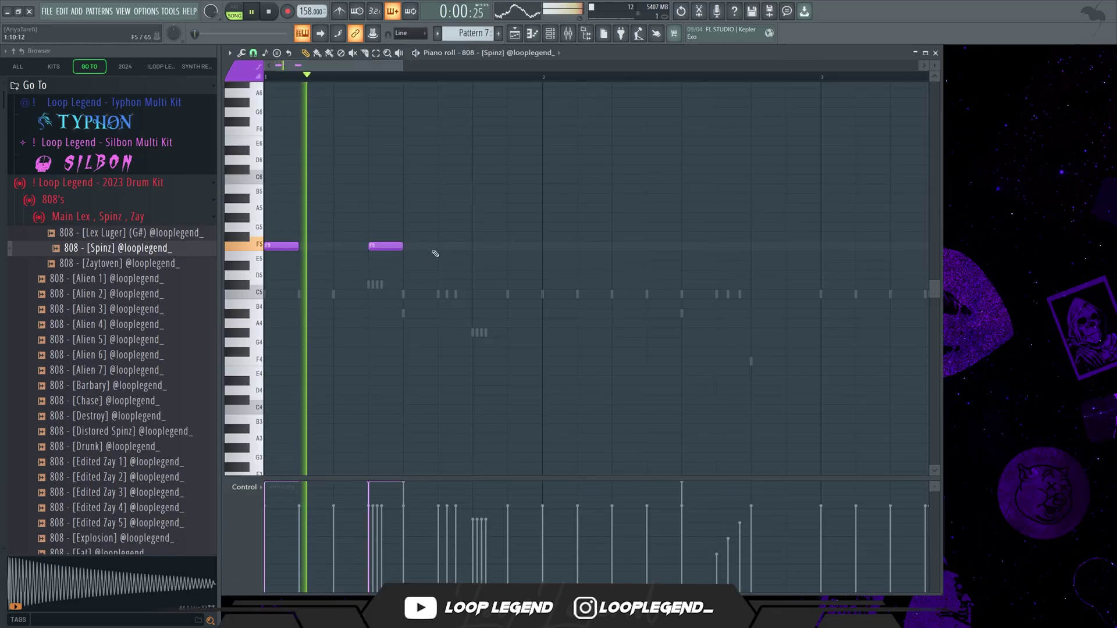
# Step: Add 808 notes at F5 on beat 4 of bar 1 and at F#5 on beats 2 and 3 of bar 2
pyautogui.click(488, 246)
pyautogui.click(617, 245)
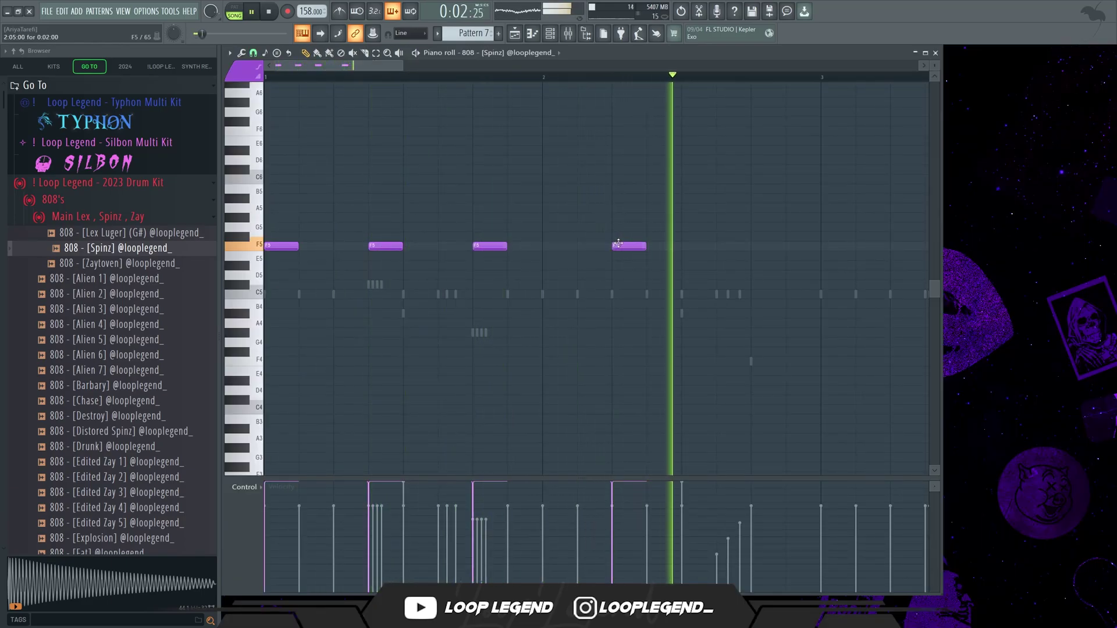
pyautogui.click(685, 247)
pyautogui.scroll(-2, 626, 252)
pyautogui.moveTo(573, 214); pyautogui.dragTo(462, 280)
pyautogui.hotkey('shift', 'Up')
# Step: Select the two-bar 808 phrase and duplicate it three times to fill eight bars
pyautogui.moveTo(619, 77); pyautogui.dragTo(263, 77)
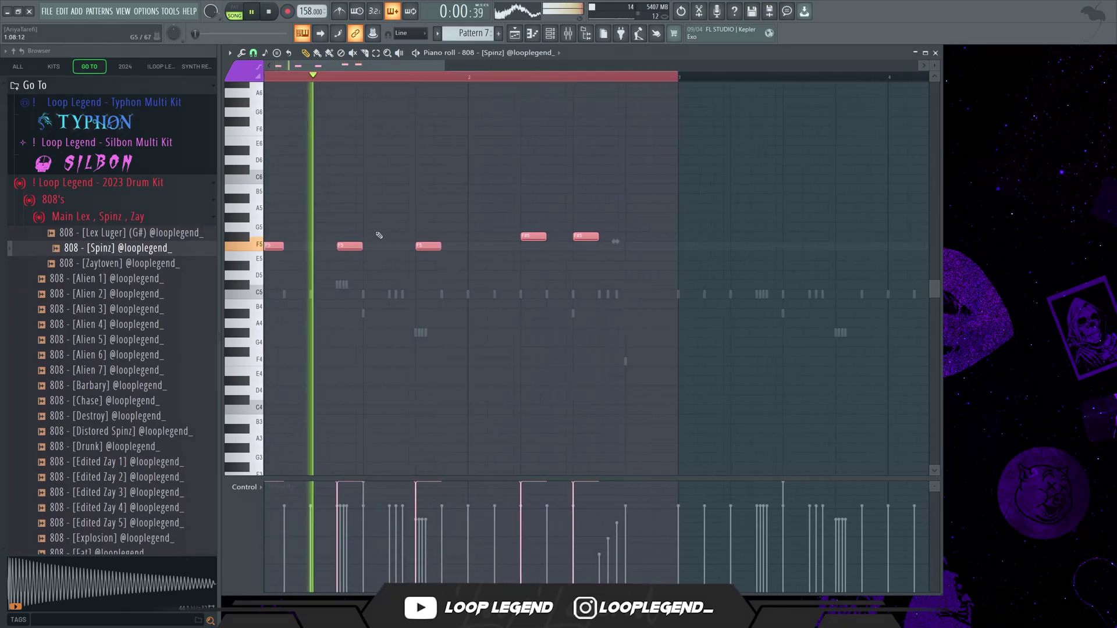
pyautogui.hotkey('ctrl', 'b')
pyautogui.scroll(-4, 601, 332)
pyautogui.hotkey('ctrl', 'b')
pyautogui.hotkey('ctrl', 'b')
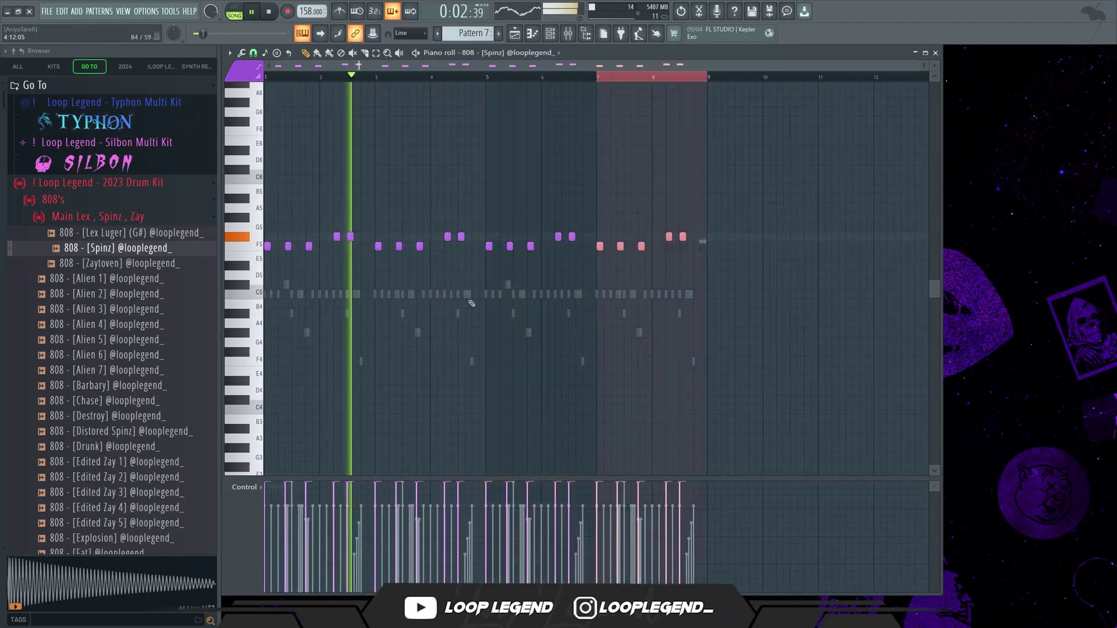
# Step: Inspect the sampler settings of the 808 - [Spinz] channel in the channel rack and close them
pyautogui.press('F6')
pyautogui.click(376, 375)
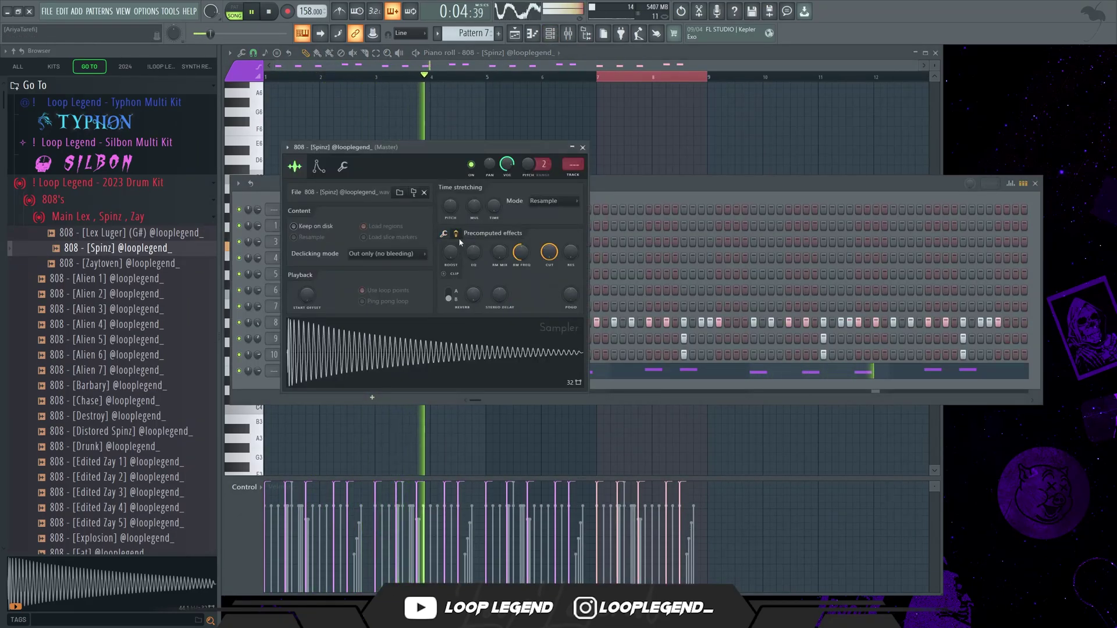
pyautogui.click(367, 372)
pyautogui.press('F6')
# Step: Vary bar 8 of the 808 with extra F#5 notes at beats 1.5, 4 and 4.5
pyautogui.scroll(3, 621, 112)
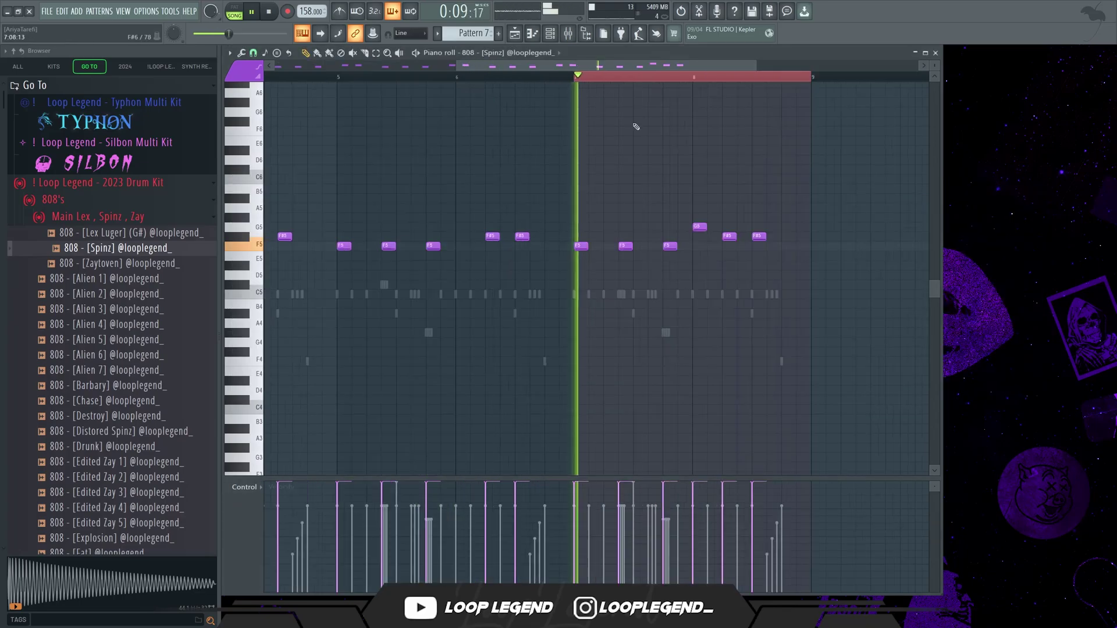
pyautogui.click(712, 236)
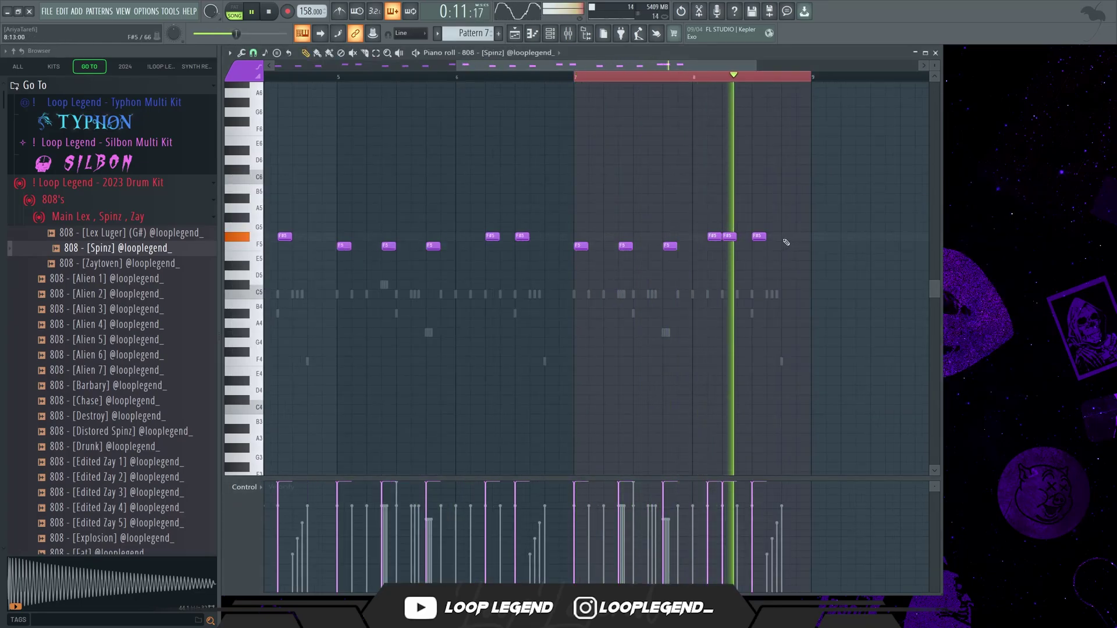
pyautogui.click(801, 236)
pyautogui.click(788, 236)
pyautogui.scroll(-2, 728, 231)
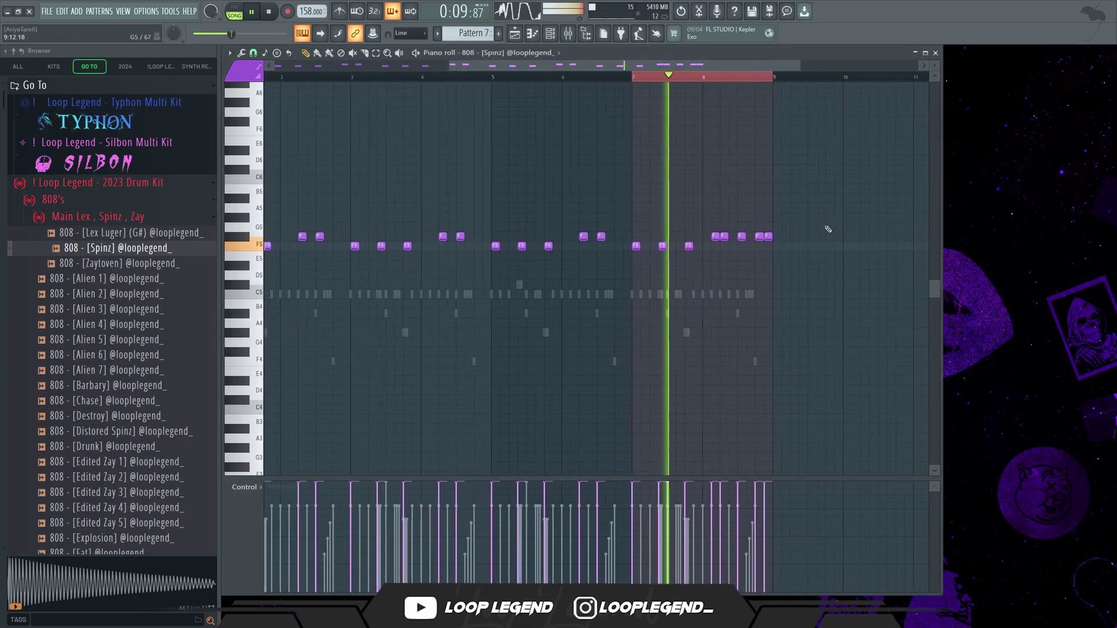
pyautogui.scroll(4, 821, 228)
pyautogui.hotkey('ctrl', 'd')
pyautogui.scroll(-4, 563, 245)
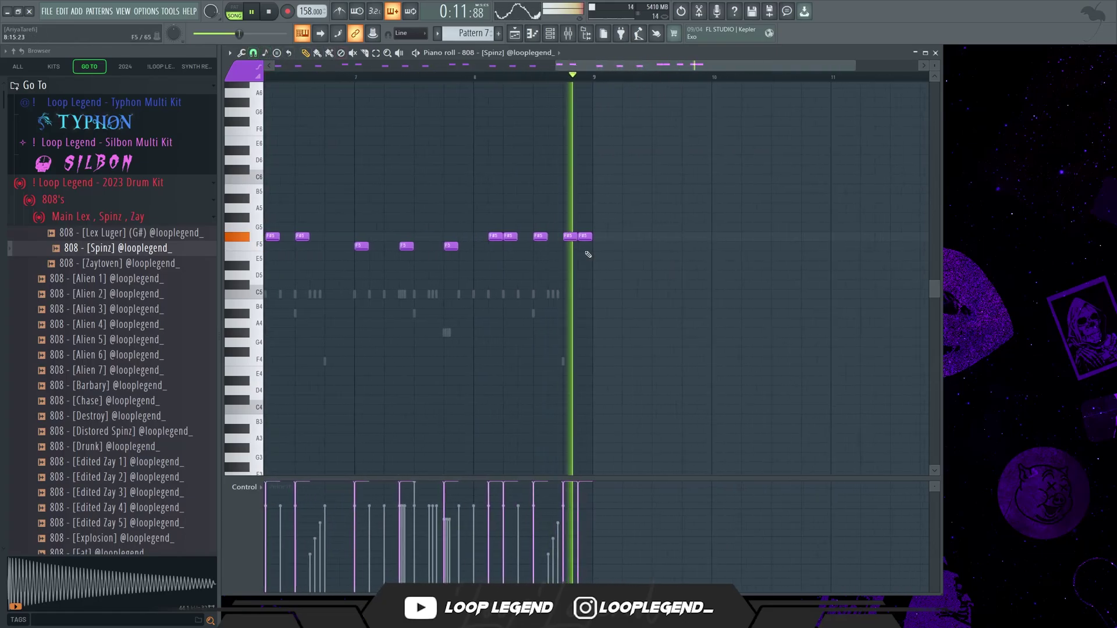
# Step: With the snap at 1/2 step, split bar 8's F#5 808 note at beat 4 into two half-step hits
pyautogui.click(253, 53)
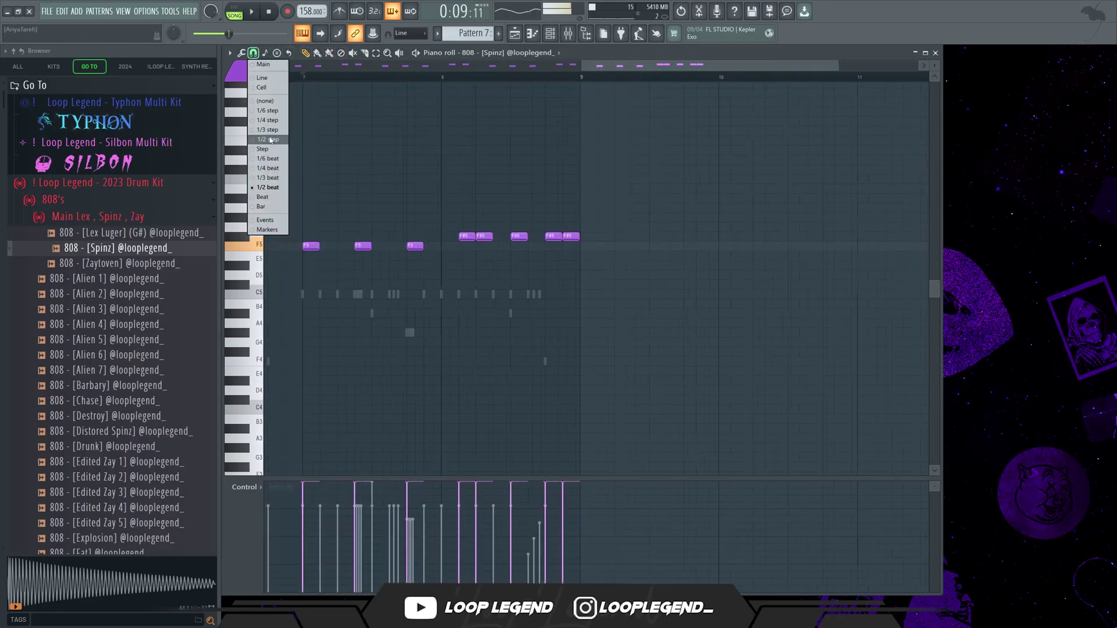
pyautogui.click(267, 140)
pyautogui.moveTo(560, 237); pyautogui.dragTo(552, 236)
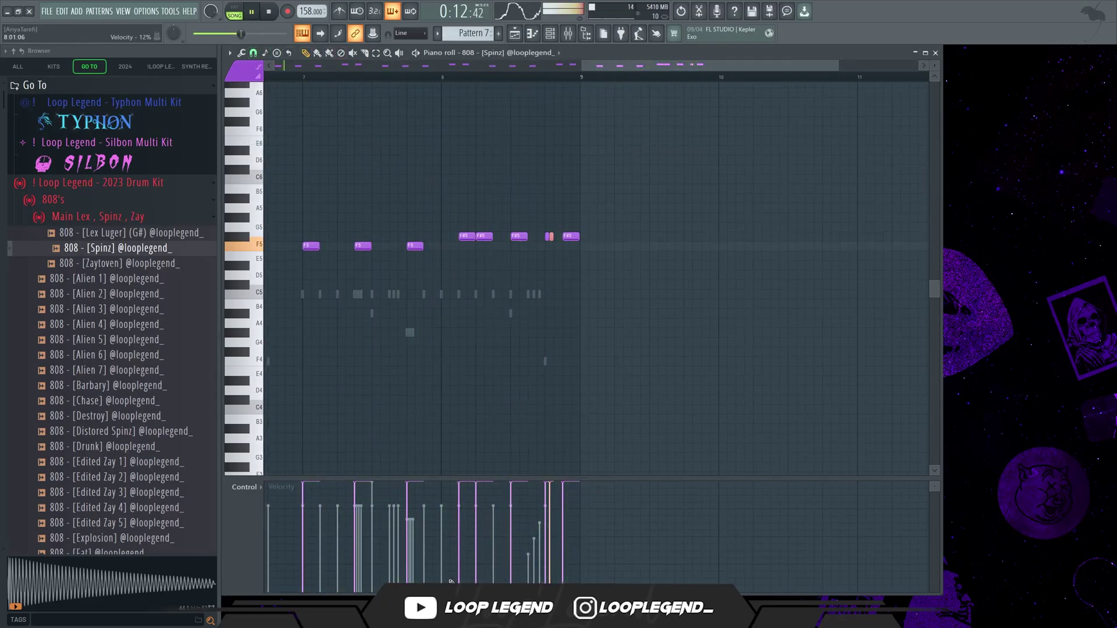
# Step: Set the snap to 1/6 beat and duplicate bar 8's F#5 808 note at beat 3 twice
pyautogui.click(529, 237)
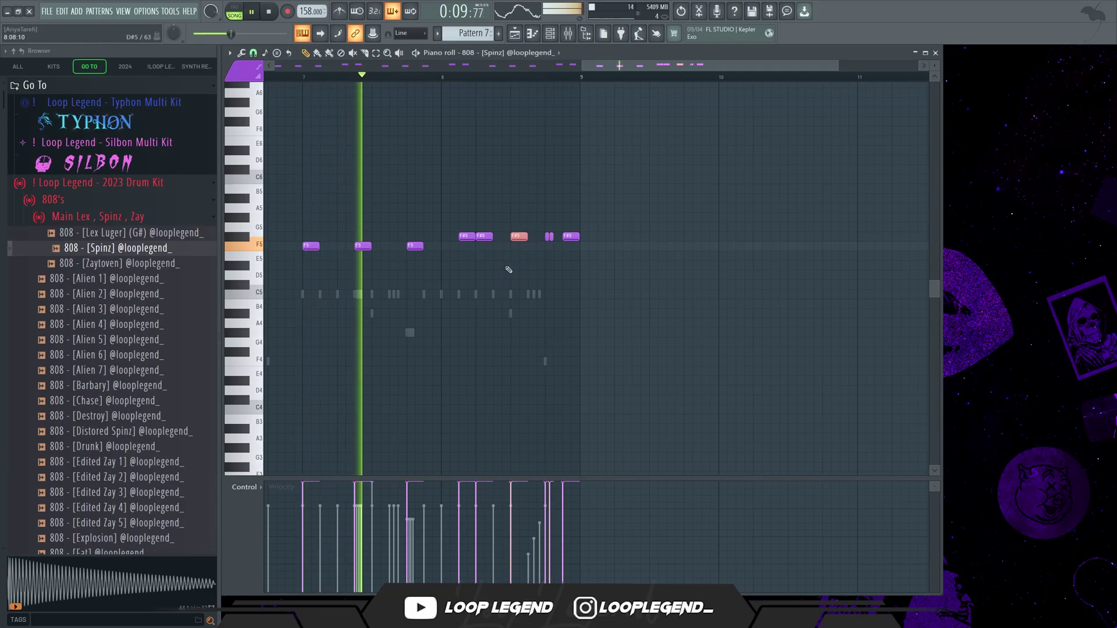
pyautogui.click(253, 53)
pyautogui.click(279, 158)
pyautogui.hotkey('ctrl', 'b')
pyautogui.hotkey('ctrl', 'b')
pyautogui.scroll(2, 569, 313)
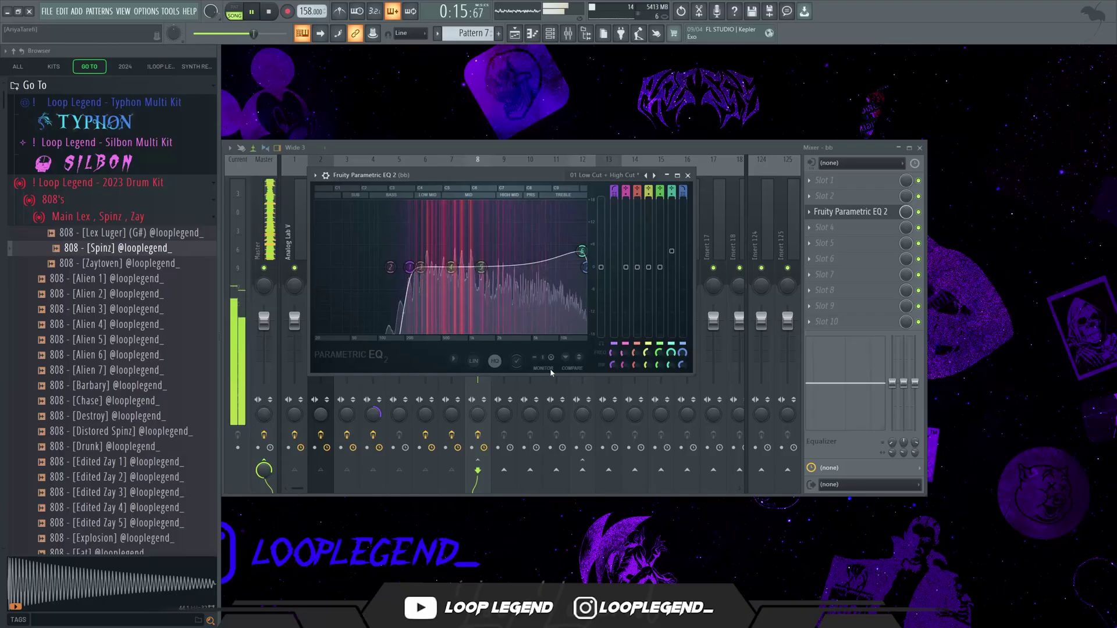
# Step: Load soothe2 into slot 8 of the bb mixer track and adjust its purple band node
pyautogui.click(830, 289)
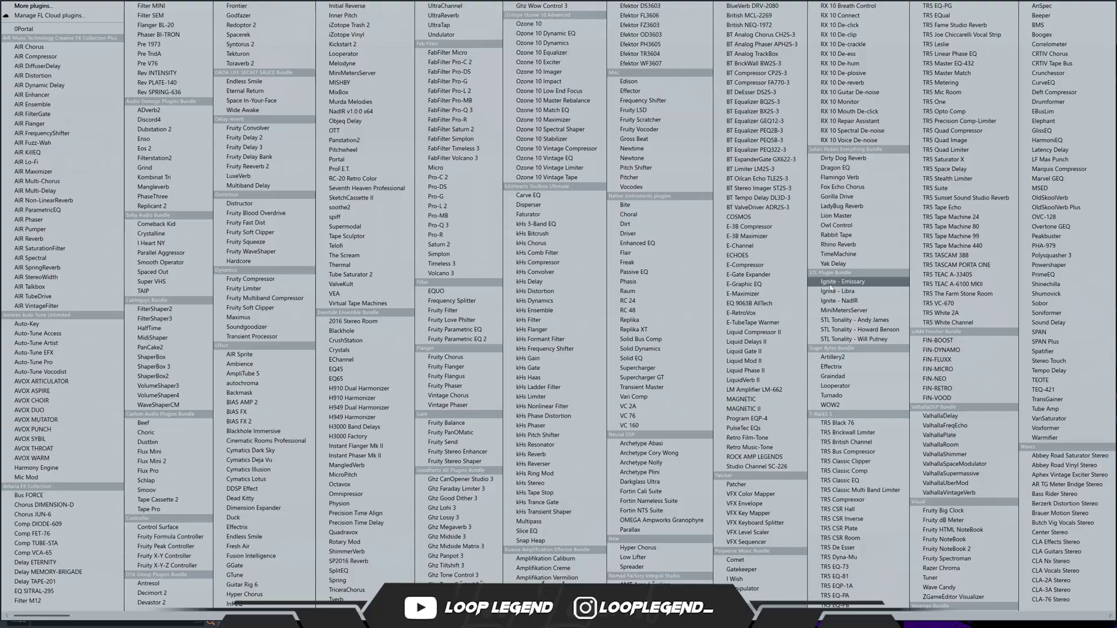
pyautogui.click(340, 208)
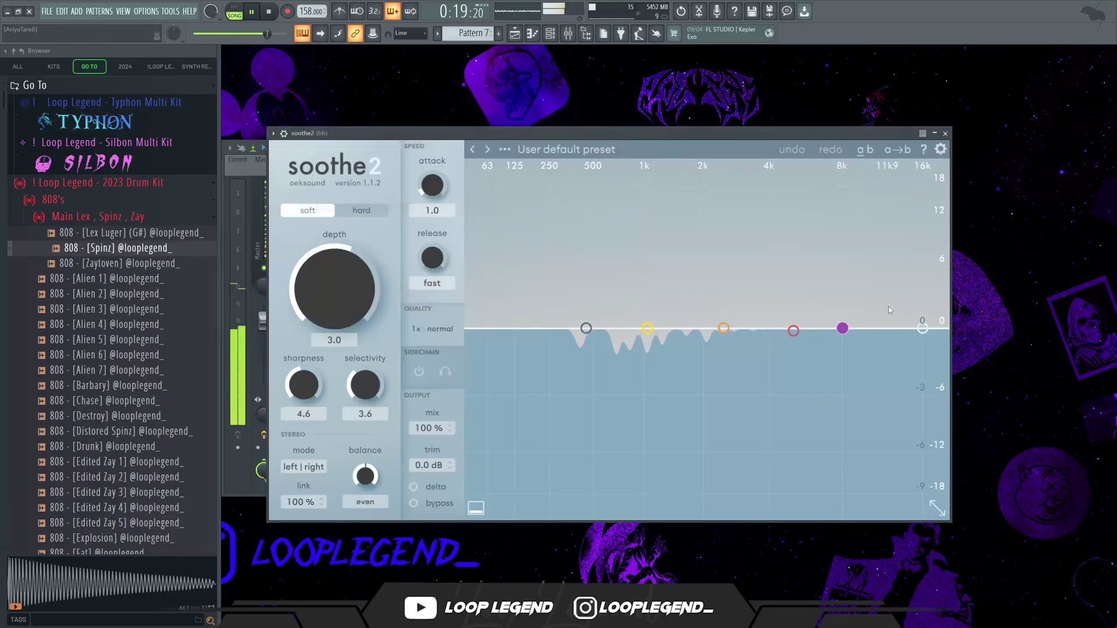
pyautogui.moveTo(843, 328); pyautogui.dragTo(643, 245)
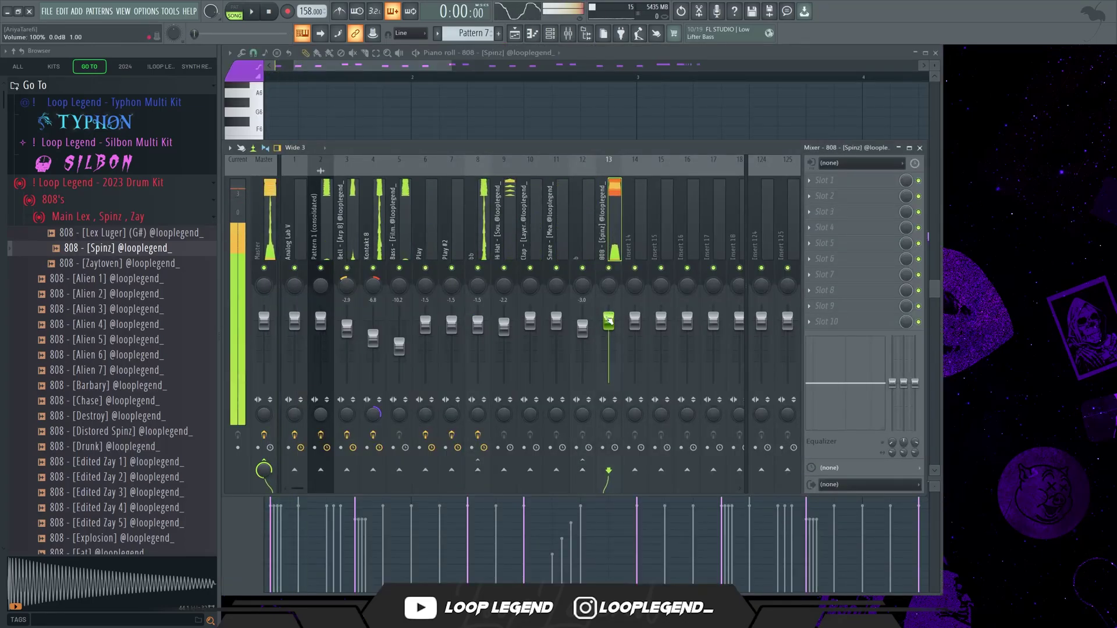
# Step: Lower the 808 - [Spinz] mixer track to -1.5 dB and close the mixer
pyautogui.click(482, 227)
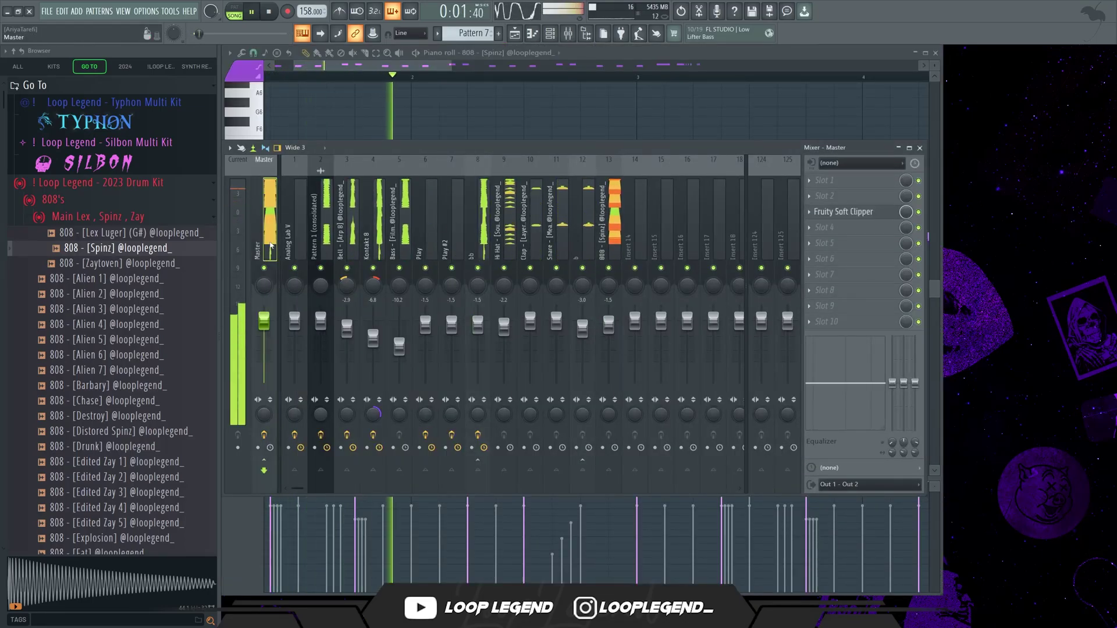
pyautogui.press('F9')
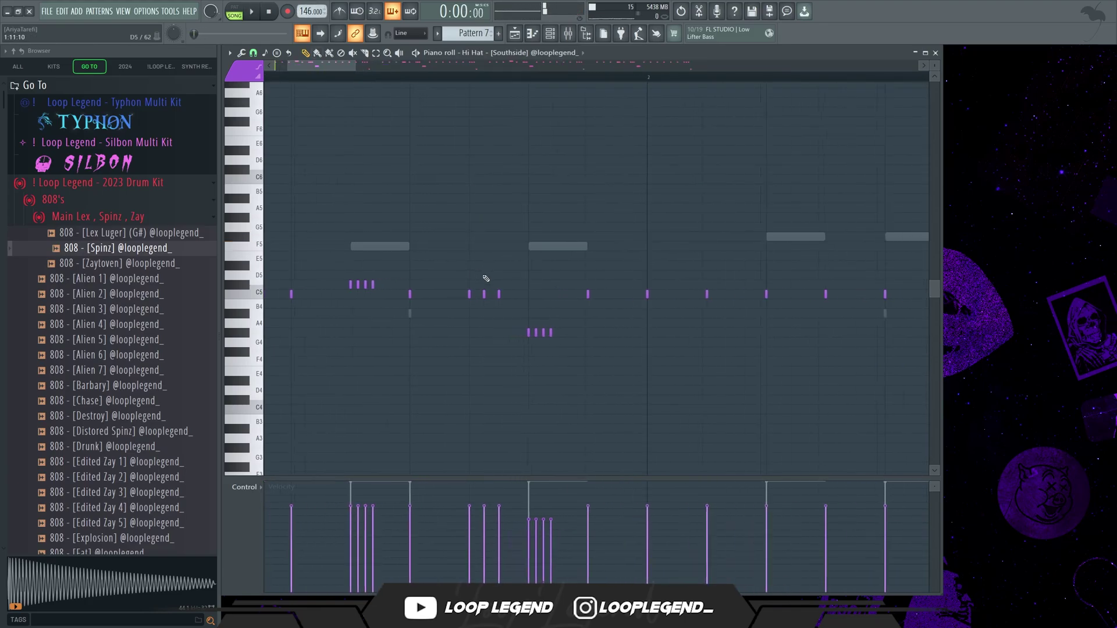
# Step: Play back the hi-hats and set the snap to 1/2 step for a four-hit F#5 roll at beat 2 of bar 2
pyautogui.scroll(2, 486, 295)
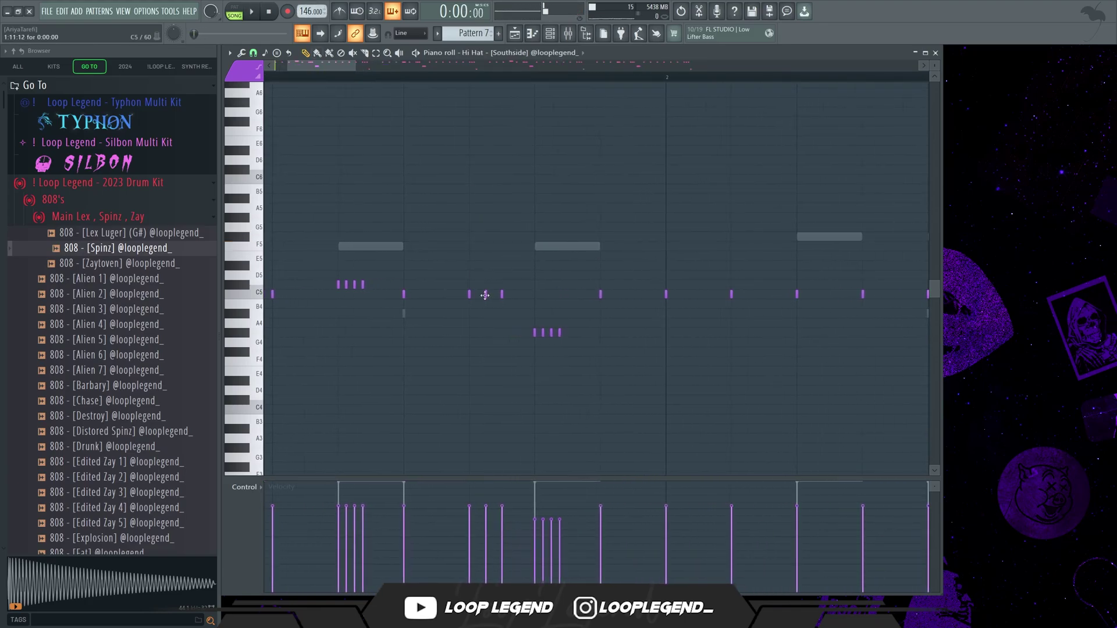
pyautogui.press('space')
pyautogui.scroll(-2, 528, 307)
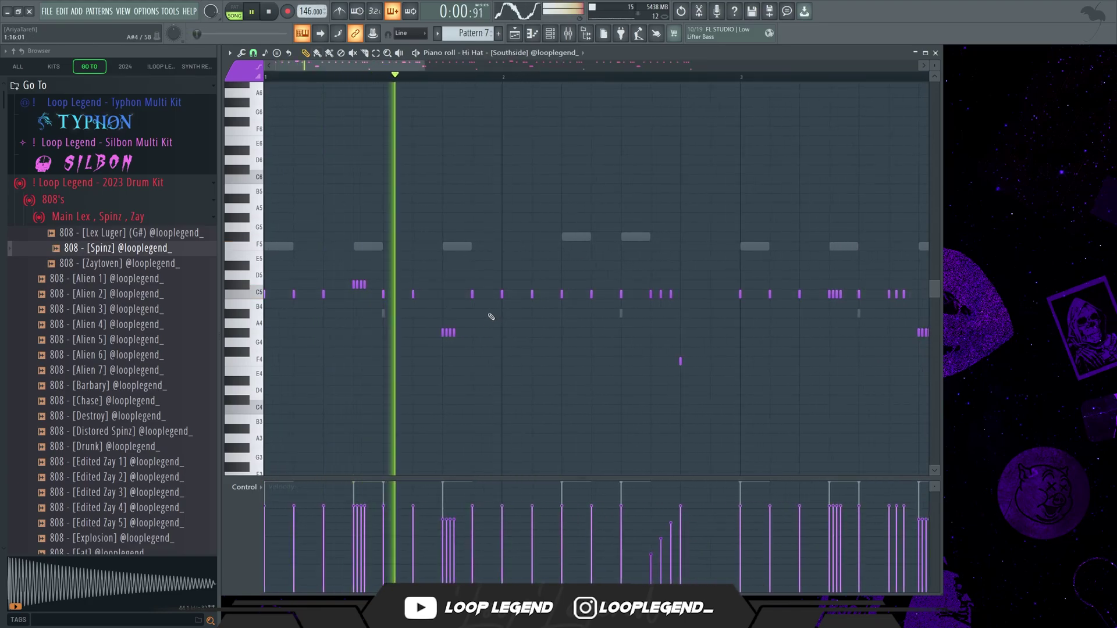
pyautogui.press('space')
pyautogui.scroll(2, 479, 165)
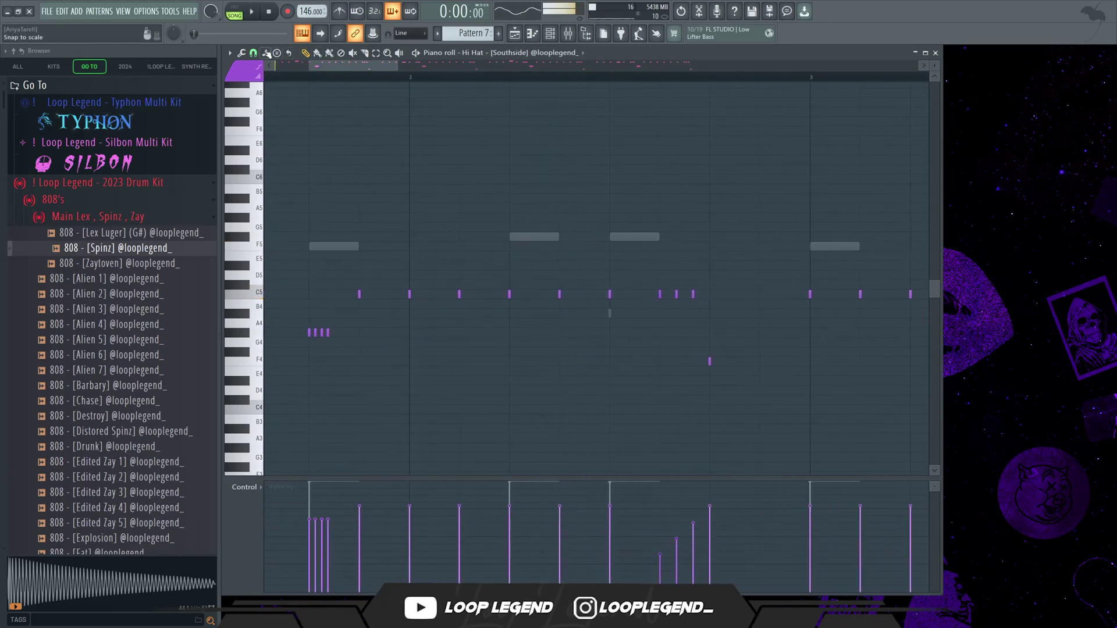
pyautogui.click(253, 53)
pyautogui.click(269, 140)
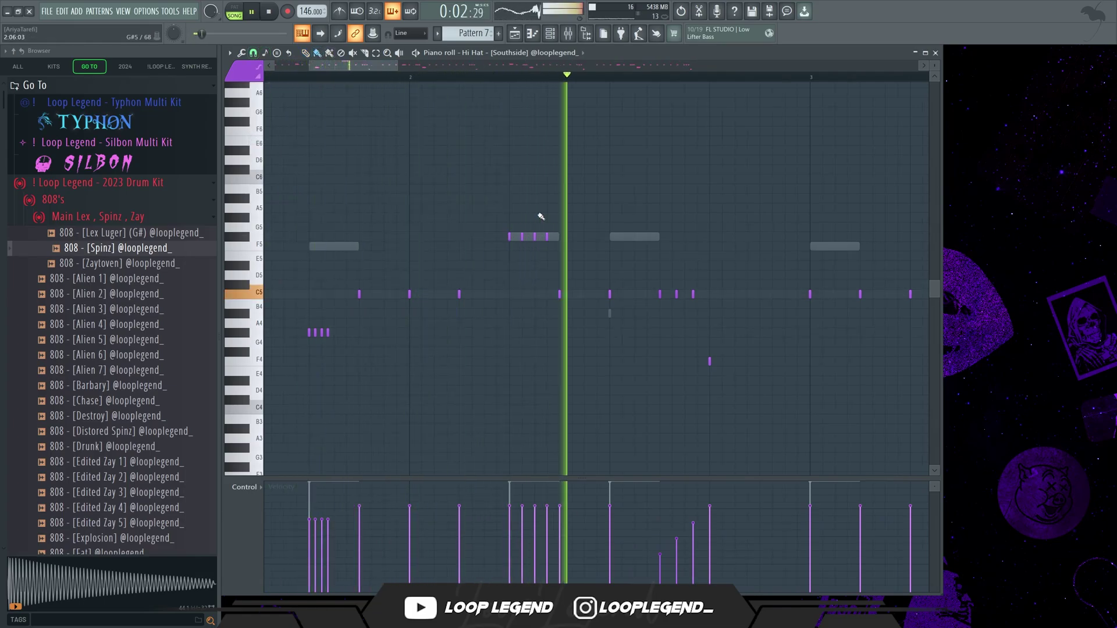
# Step: Set the snap to 1/6 beat and place a run of four C5 hi-hat hits from beat 3 of bar 2
pyautogui.press('space')
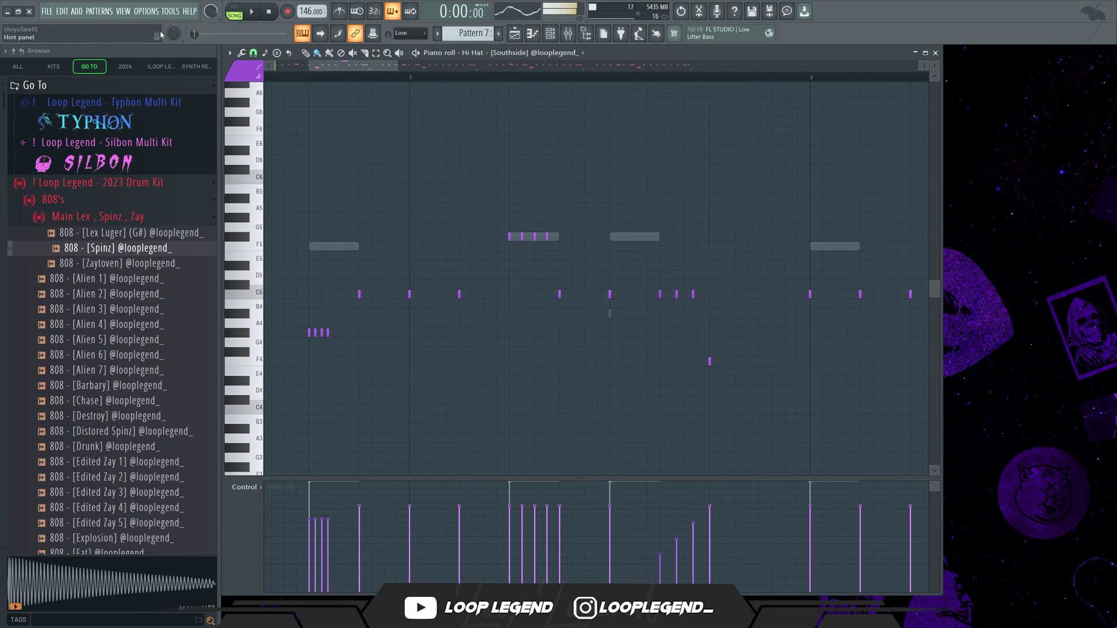
pyautogui.click(254, 53)
pyautogui.click(279, 158)
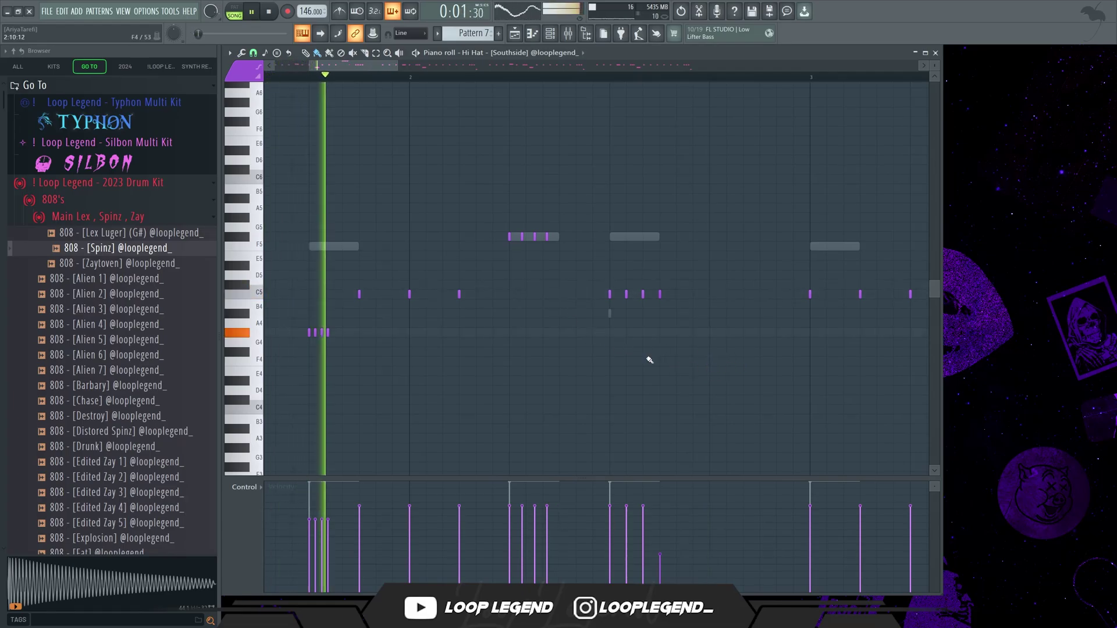
# Step: Extend bar 4's F#5 hi-hat roll by three hits with descending velocities, and set the snap to Beat
pyautogui.scroll(-5, 664, 364)
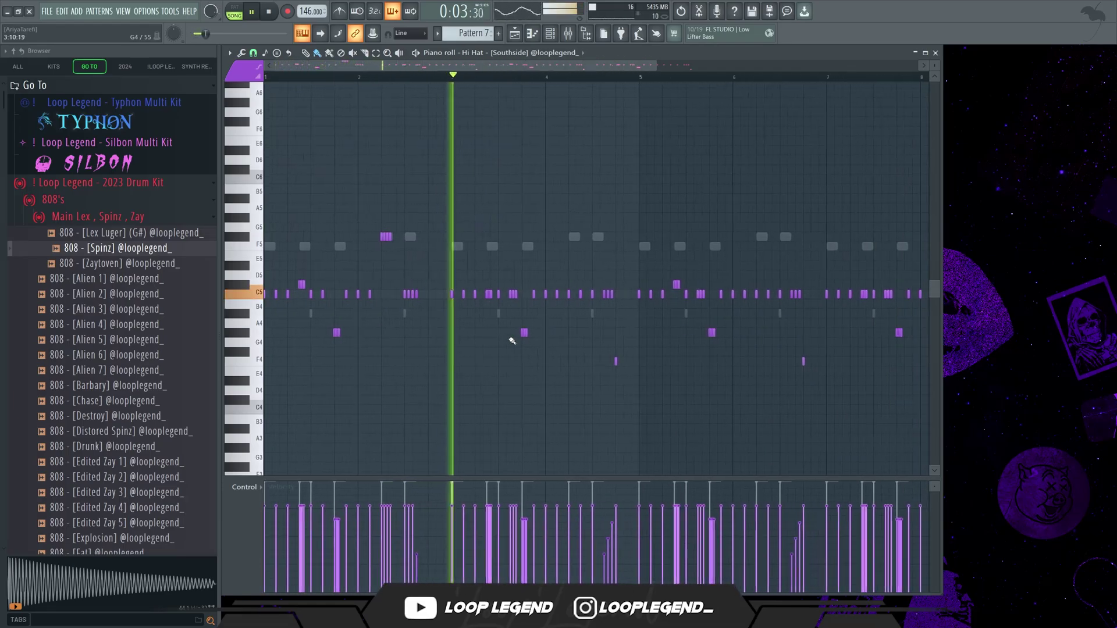
pyautogui.scroll(3, 514, 342)
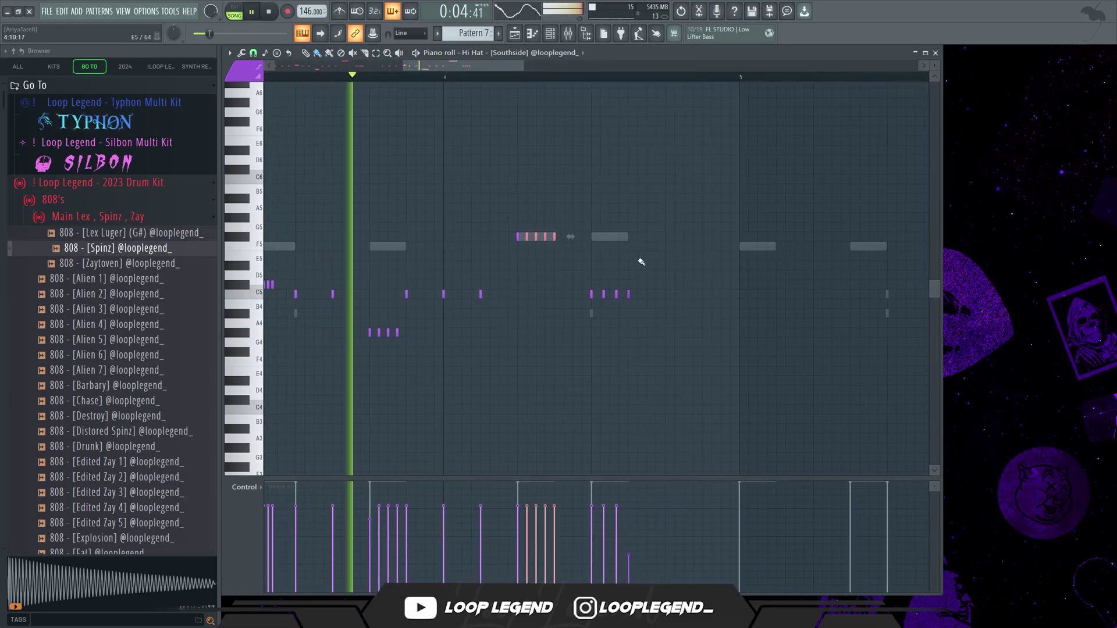
pyautogui.moveTo(584, 237); pyautogui.dragTo(571, 239)
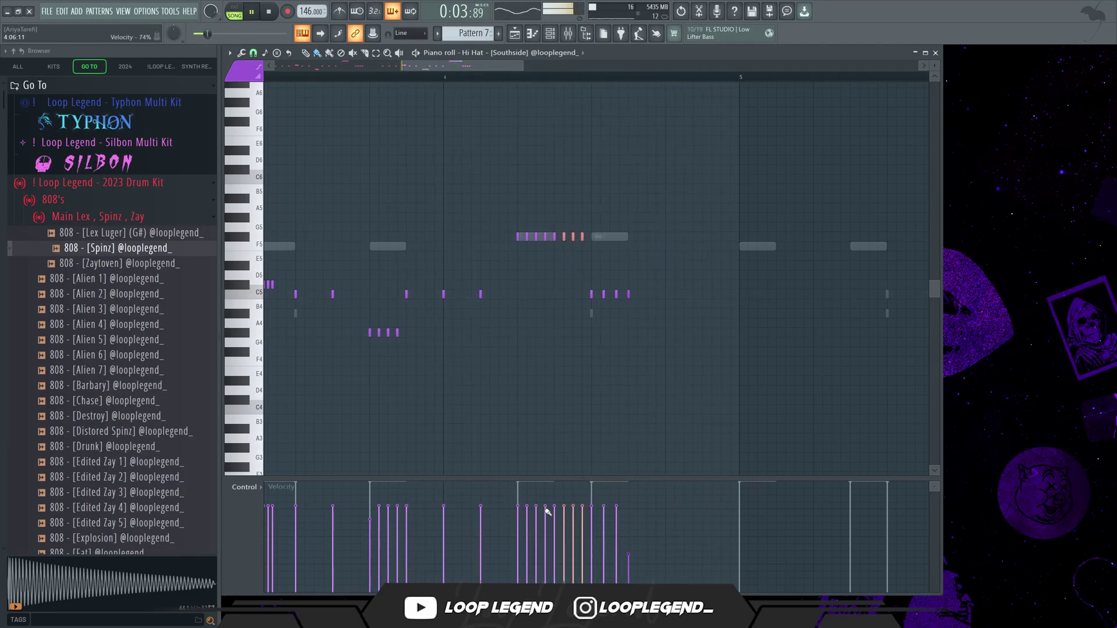
pyautogui.scroll(-3, 579, 369)
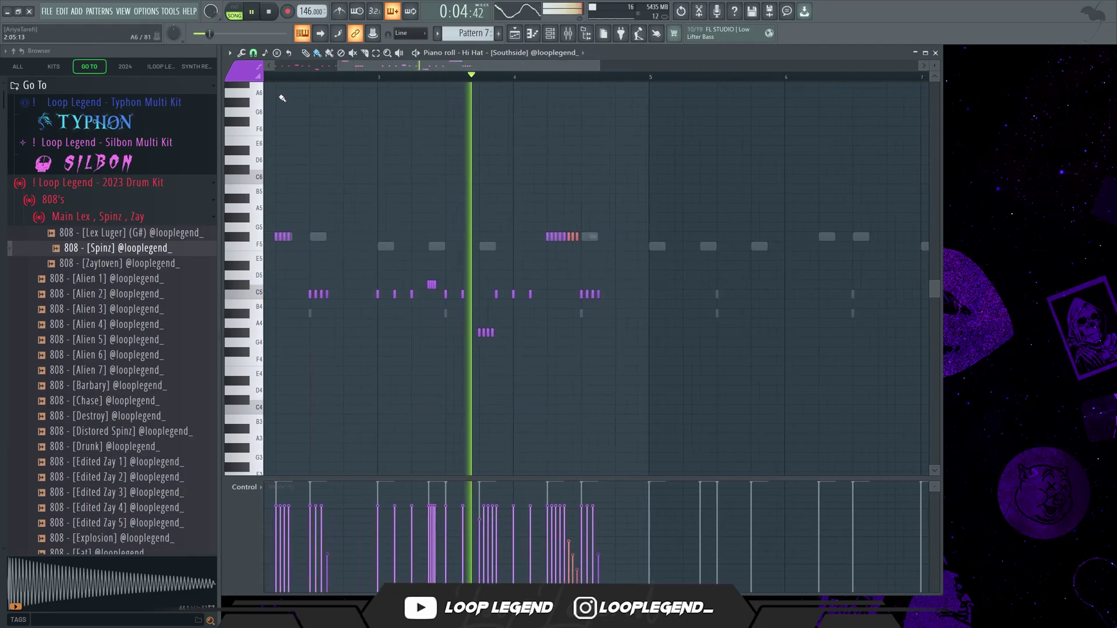
pyautogui.click(253, 53)
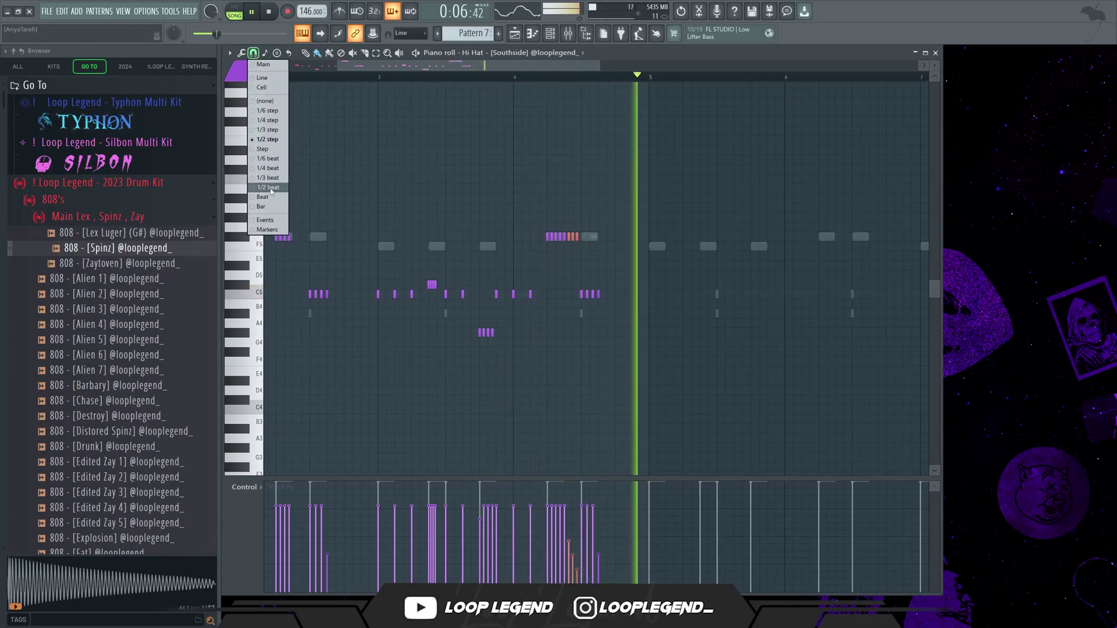
pyautogui.click(270, 197)
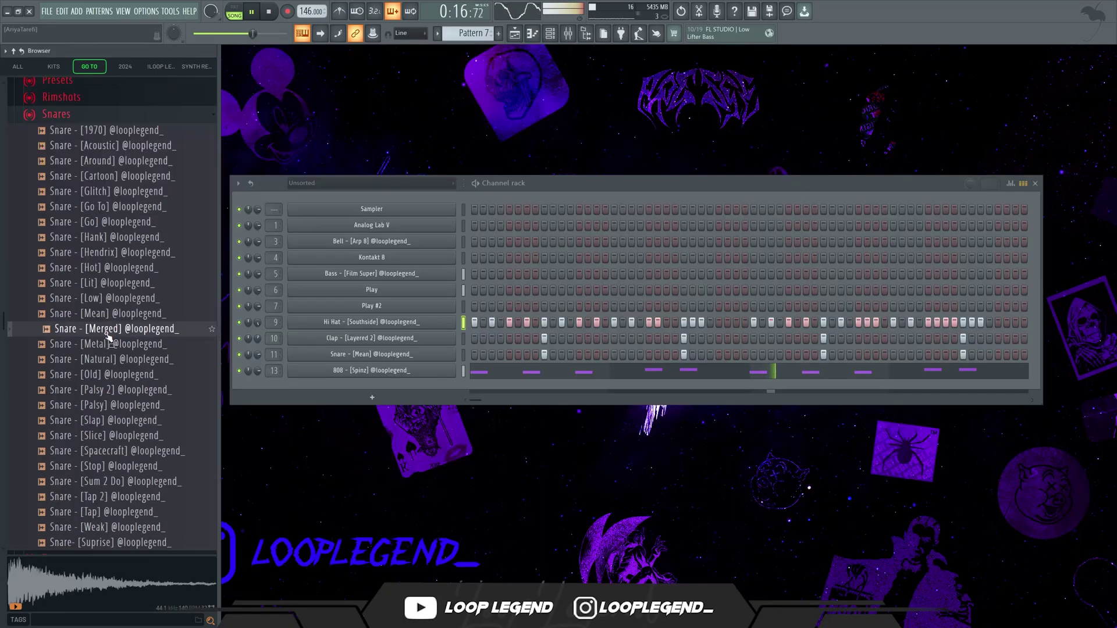
# Step: Audition the kit's snares and add Snare - [Low] as a new channel
pyautogui.click(125, 313)
pyautogui.click(116, 283)
pyautogui.click(116, 297)
pyautogui.rightClick(111, 295)
pyautogui.click(139, 316)
# Step: Browse the 2024 MIDI kit and load the Snare 151bpm MIDI into the Snare - [Low] piano roll
pyautogui.scroll(-5, 114, 381)
pyautogui.click(102, 465)
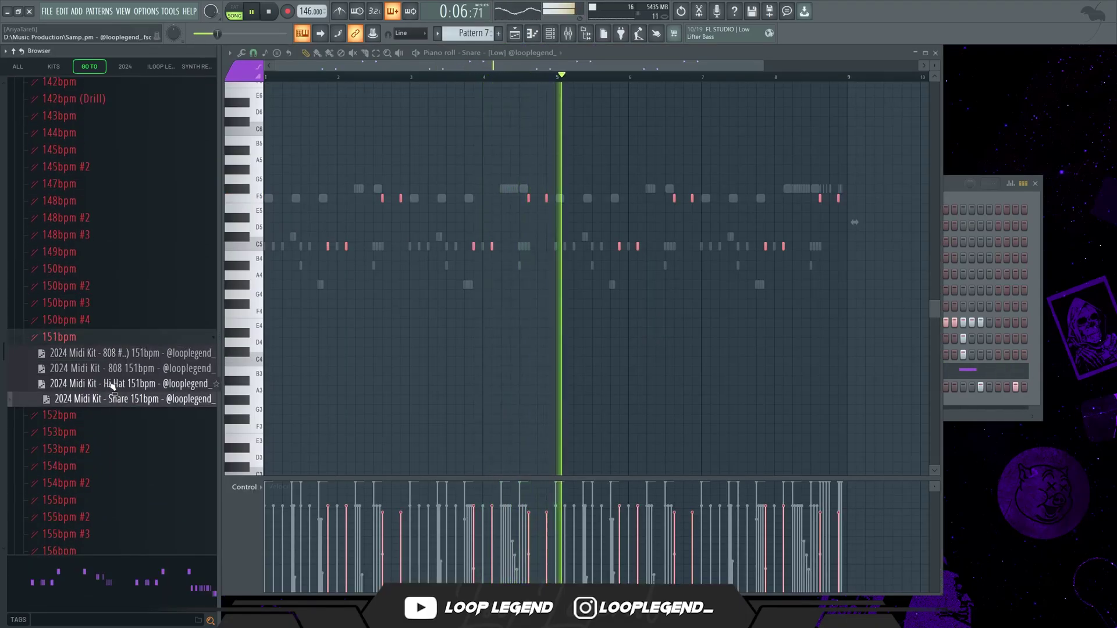
pyautogui.click(87, 319)
pyautogui.click(131, 366)
pyautogui.click(103, 386)
pyautogui.moveTo(144, 446); pyautogui.dragTo(573, 250)
pyautogui.moveTo(638, 291); pyautogui.dragTo(697, 308)
# Step: Play back the snare part and transpose its notes up an octave, then down five semitones
pyautogui.press('space')
pyautogui.press('space')
pyautogui.hotkey('ctrl', 'Up')
pyautogui.hotkey('shift', 'Down')
pyautogui.hotkey('shift', 'Down')
pyautogui.hotkey('shift', 'Down')
pyautogui.hotkey('shift', 'Down')
pyautogui.hotkey('shift', 'Down')
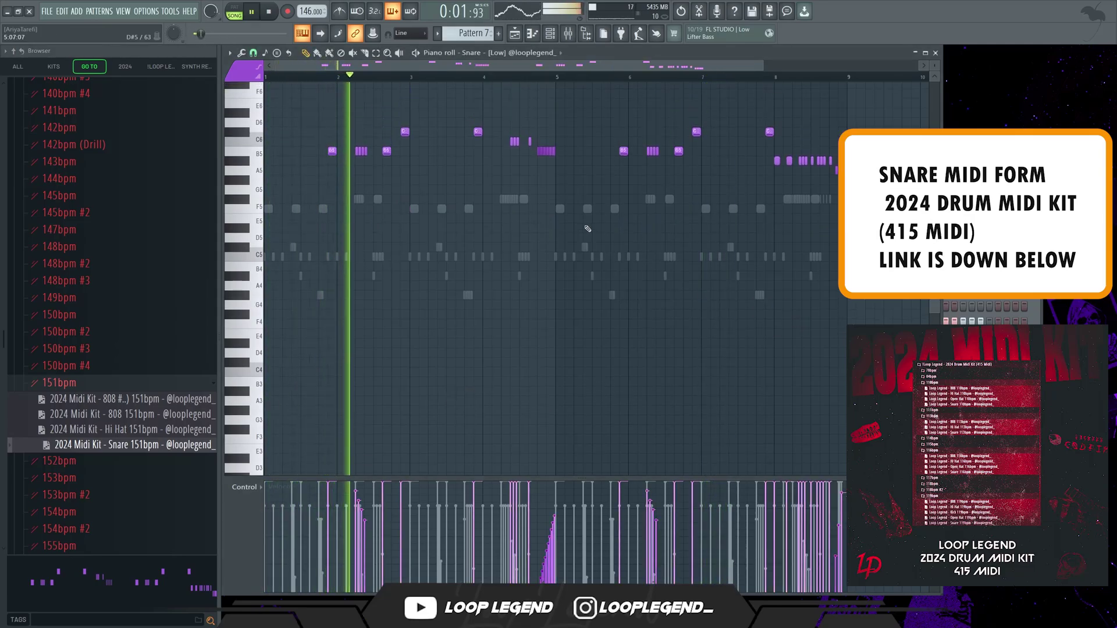
pyautogui.click(77, 465)
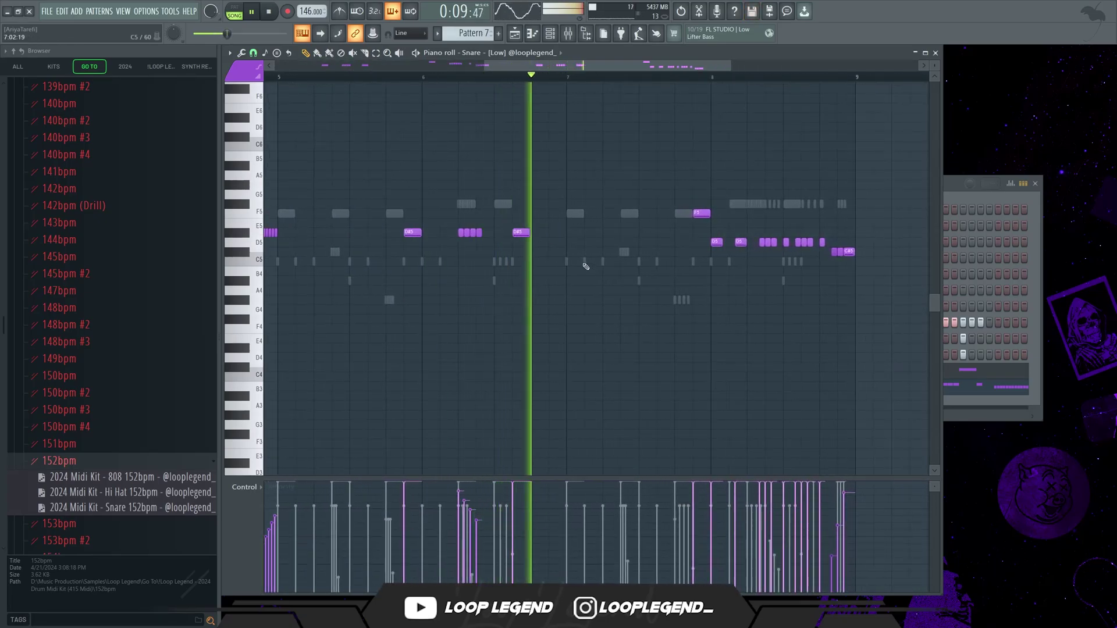
# Step: Copy the Snare - [Low] notes in bar 8 and paste them into the 808 - [Spinz] piano roll
pyautogui.scroll(-2, 585, 266)
pyautogui.scroll(5, 715, 291)
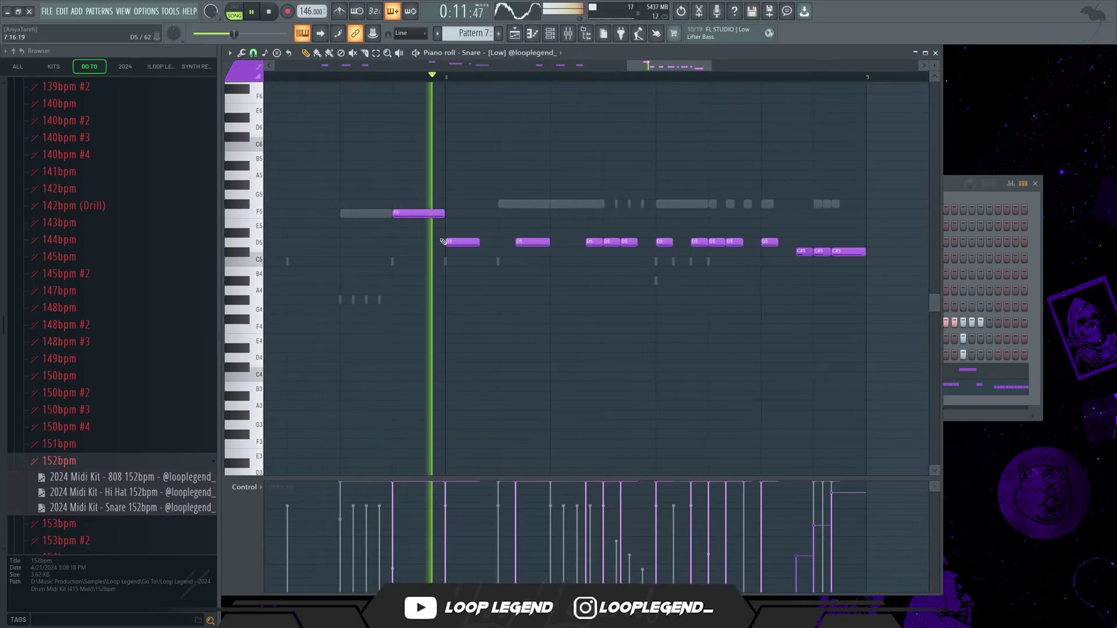
pyautogui.scroll(-4, 487, 241)
pyautogui.moveTo(727, 285); pyautogui.dragTo(482, 238)
pyautogui.scroll(2, 500, 59)
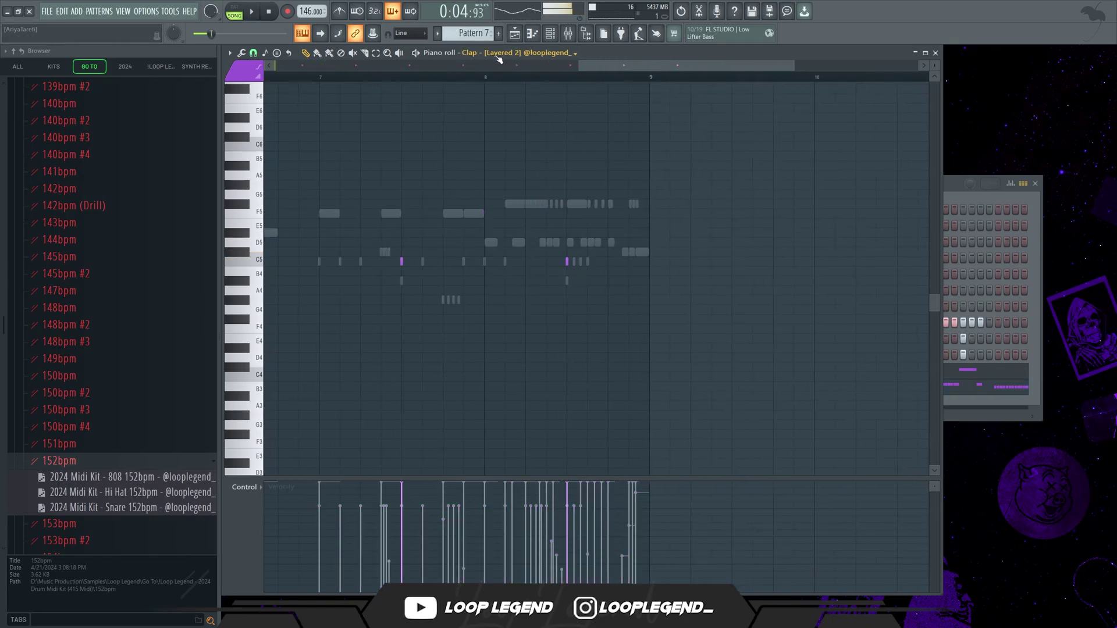
pyautogui.scroll(2, 498, 56)
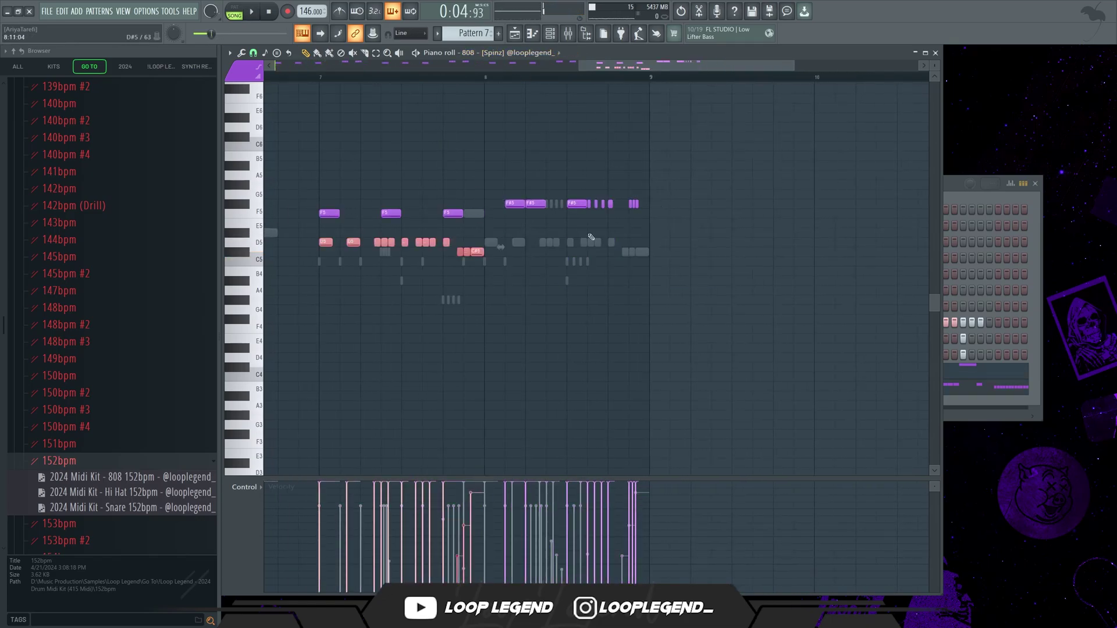
# Step: Replace the 808's F#5 notes in bar 8 with the pasted rhythm and limit those notes to D#5
pyautogui.moveTo(479, 252); pyautogui.dragTo(494, 181)
pyautogui.scroll(-3, 671, 229)
pyautogui.press('Delete')
pyautogui.scroll(4, 703, 227)
pyautogui.moveTo(712, 219); pyautogui.dragTo(477, 301)
pyautogui.hotkey('alt', 'k')
pyautogui.press('Return')
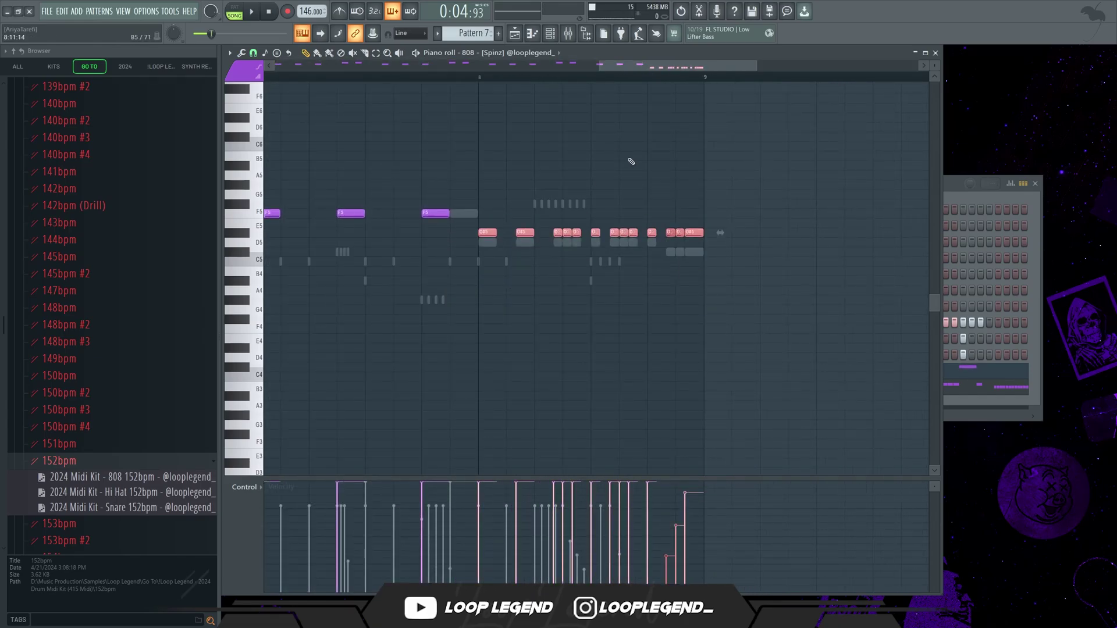
# Step: Raise the first two 808 notes of bar 8 to F5 and the rest to F#5, and show note release below
pyautogui.hotkey('shift', 'Up')
pyautogui.moveTo(740, 162); pyautogui.dragTo(543, 277)
pyautogui.hotkey('shift', 'Up')
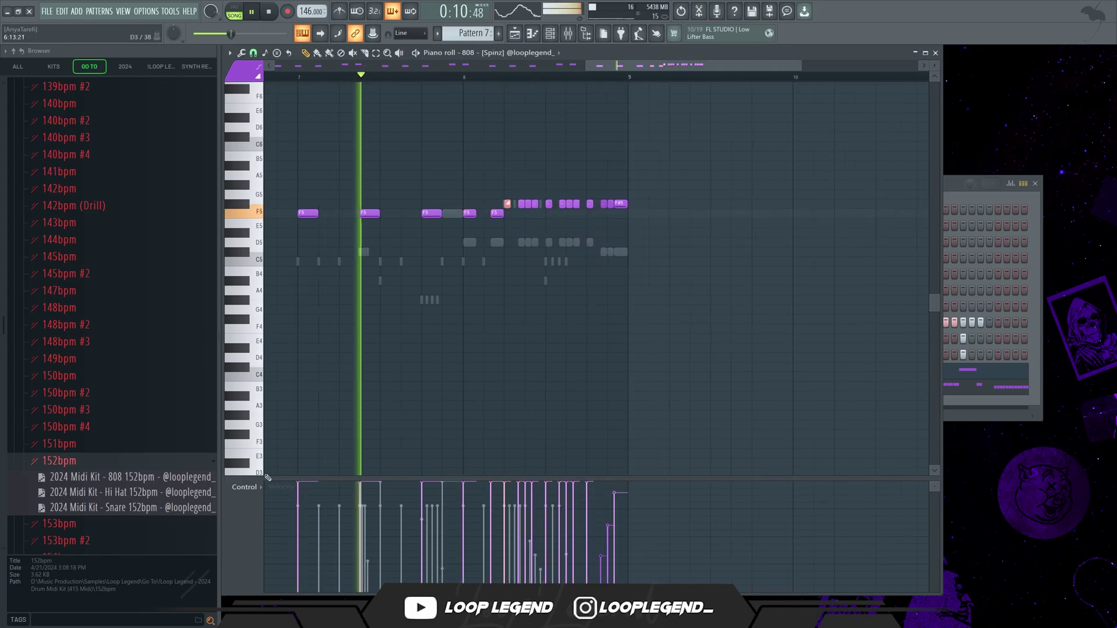
pyautogui.click(252, 487)
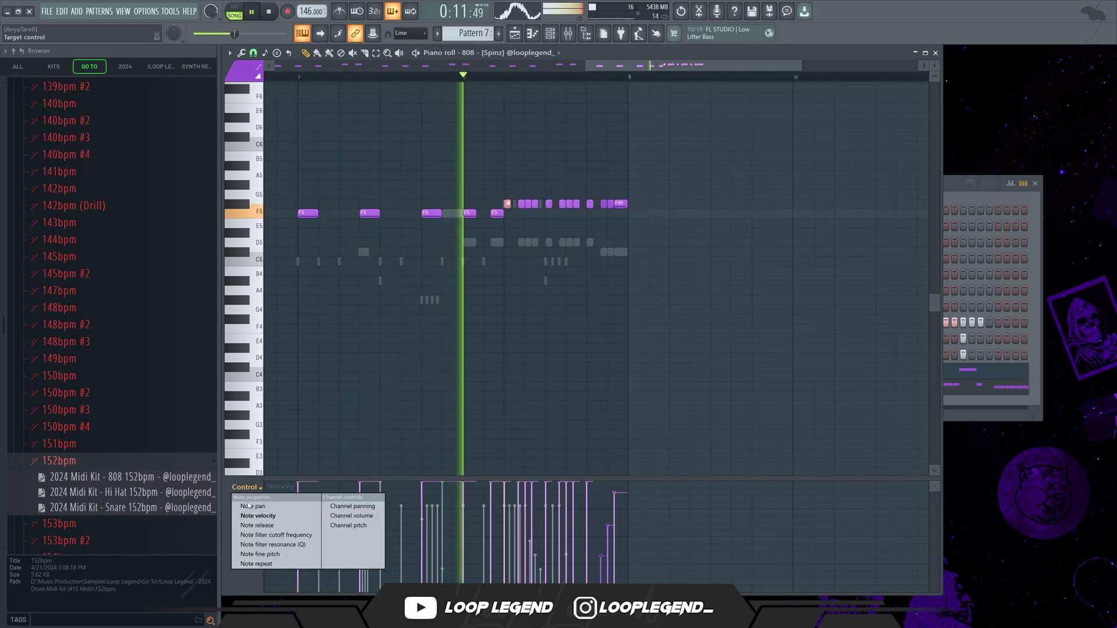
pyautogui.click(262, 524)
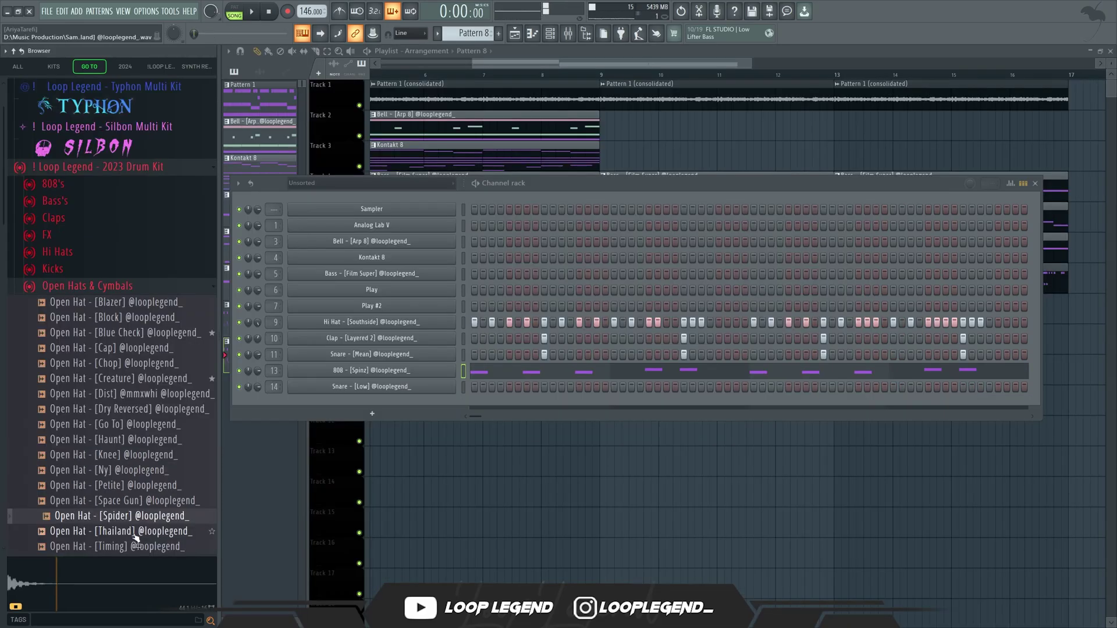
# Step: Audition the kit's open hats and add Open Hat - [Go To] as a new channel
pyautogui.press('Down')
pyautogui.press('Down')
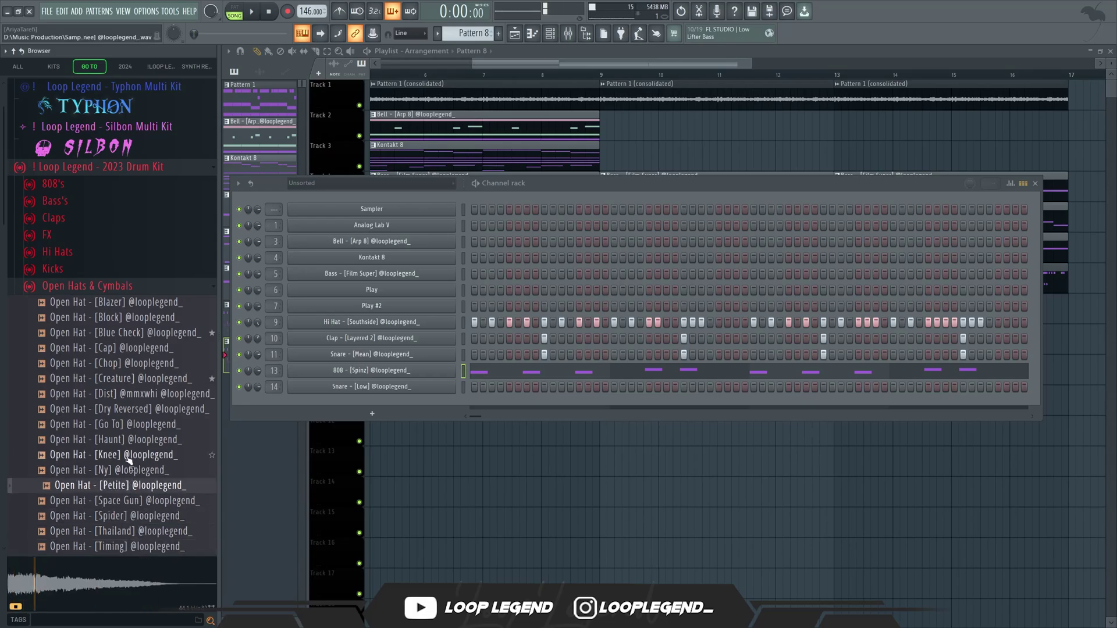
pyautogui.moveTo(117, 425); pyautogui.dragTo(626, 264)
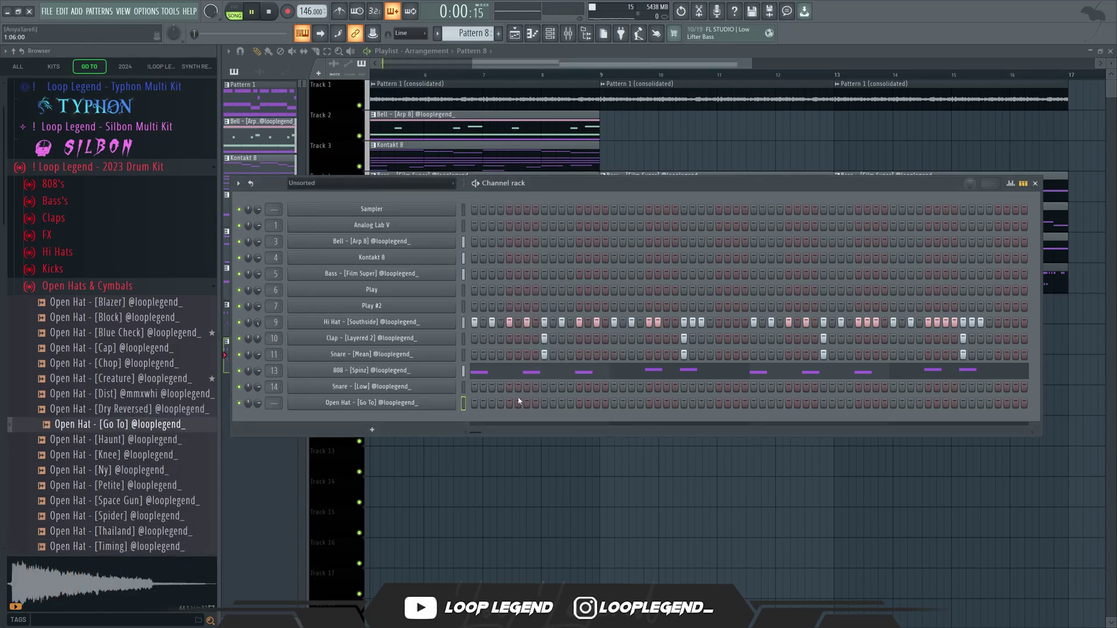
# Step: Play back the arrangement and program Pattern 8's Open Hat - [Go To] on steps 21, 25 and 41
pyautogui.press('F6')
pyautogui.press('space')
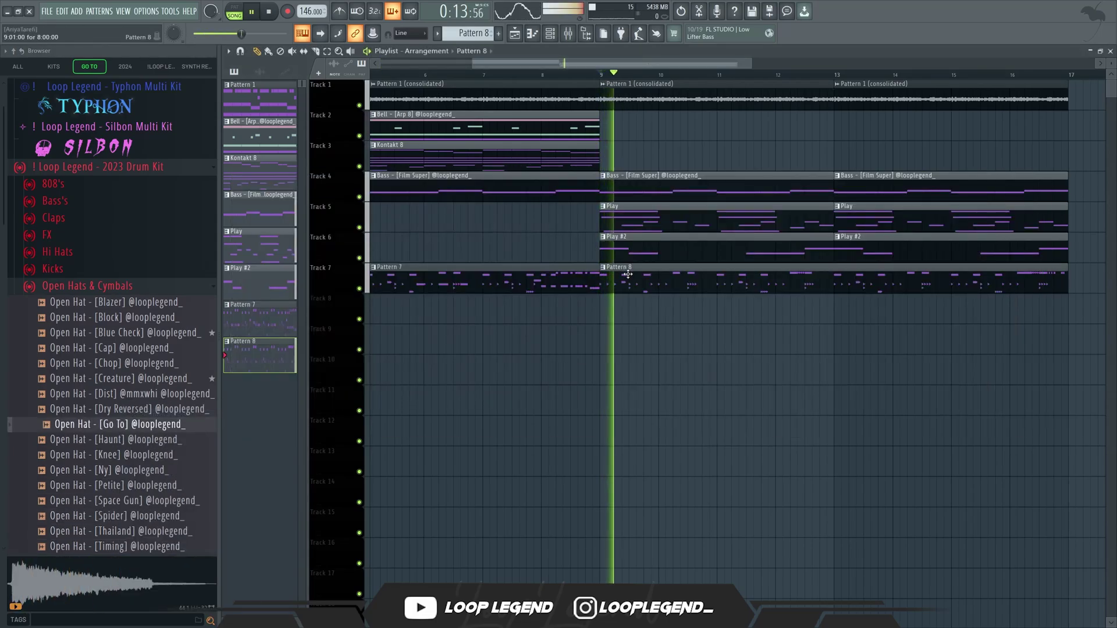
pyautogui.press('F6')
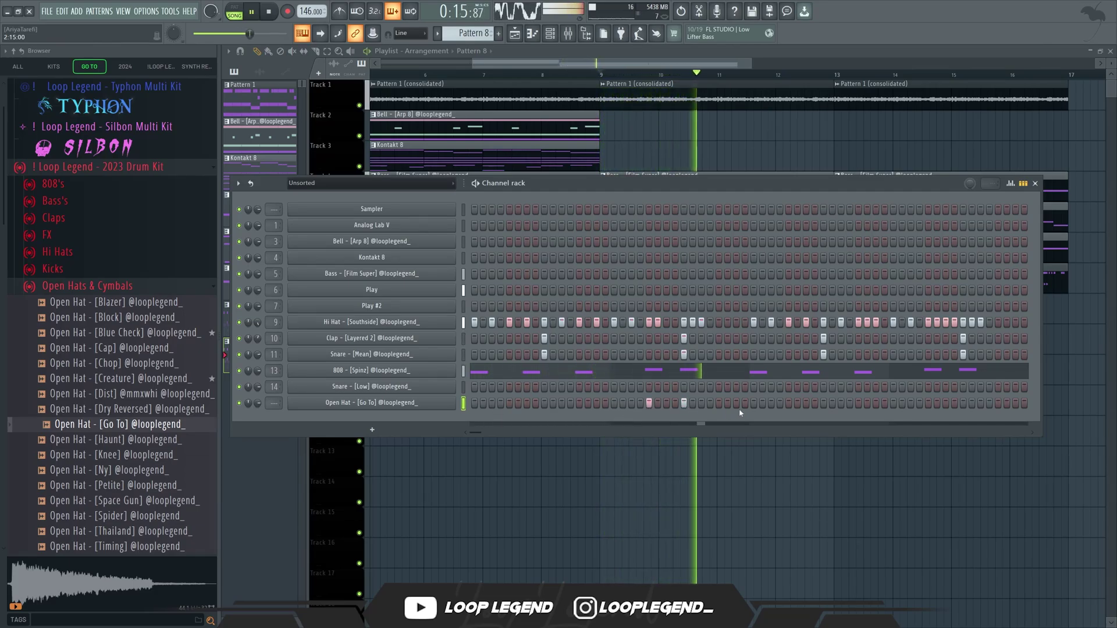
pyautogui.click(824, 403)
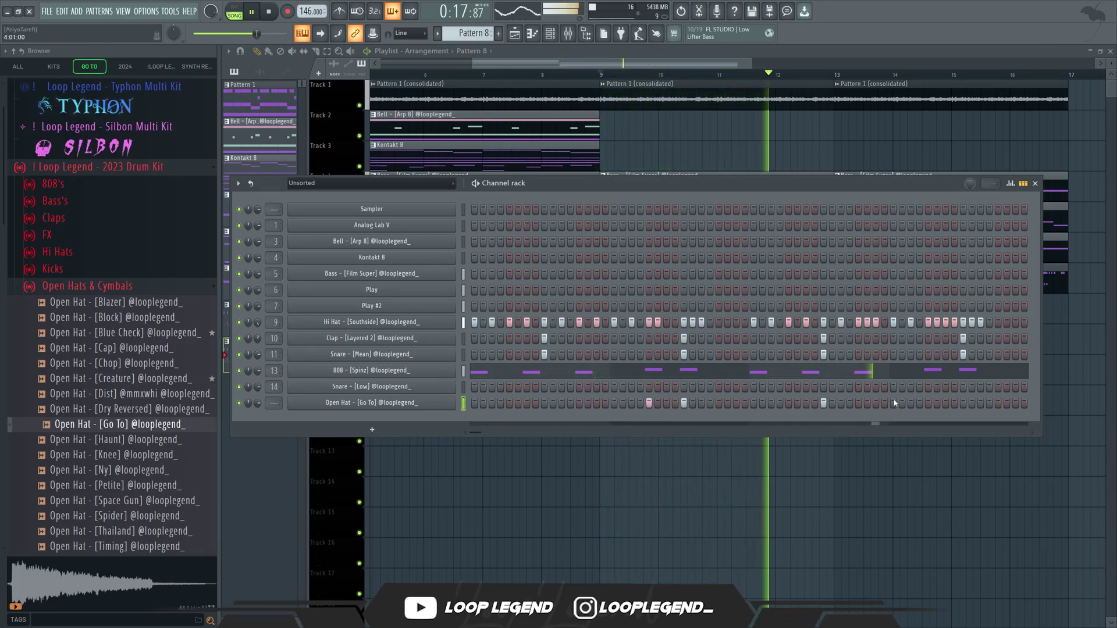
pyautogui.press('F7')
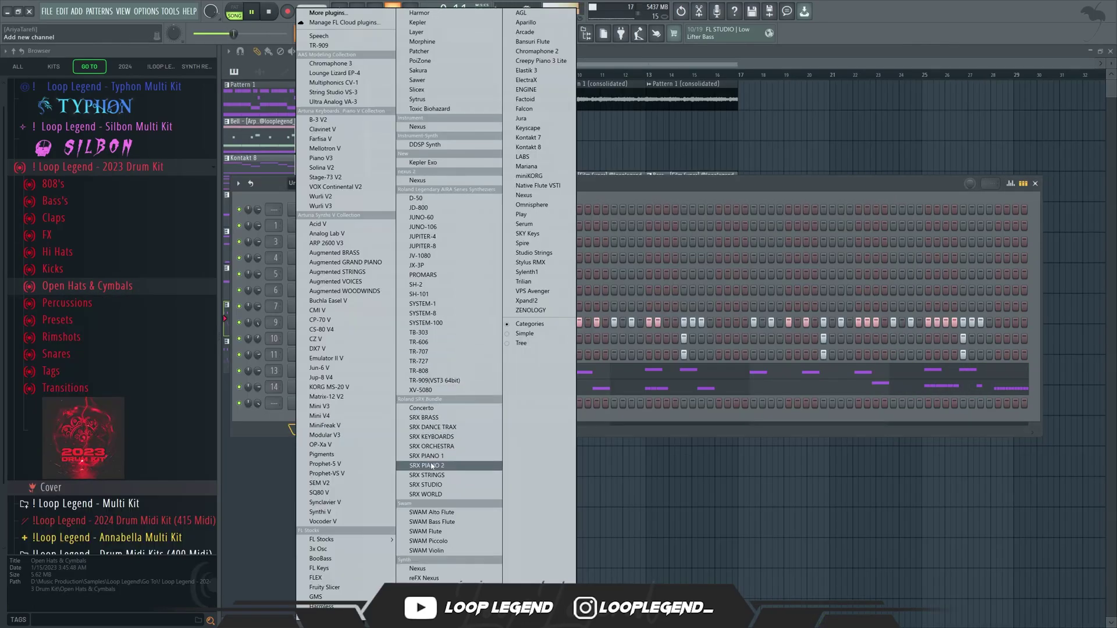
# Step: Add an SRX PIANO 2 channel with an F note at the start of Pattern 9, lowered an octave to F2
pyautogui.click(431, 466)
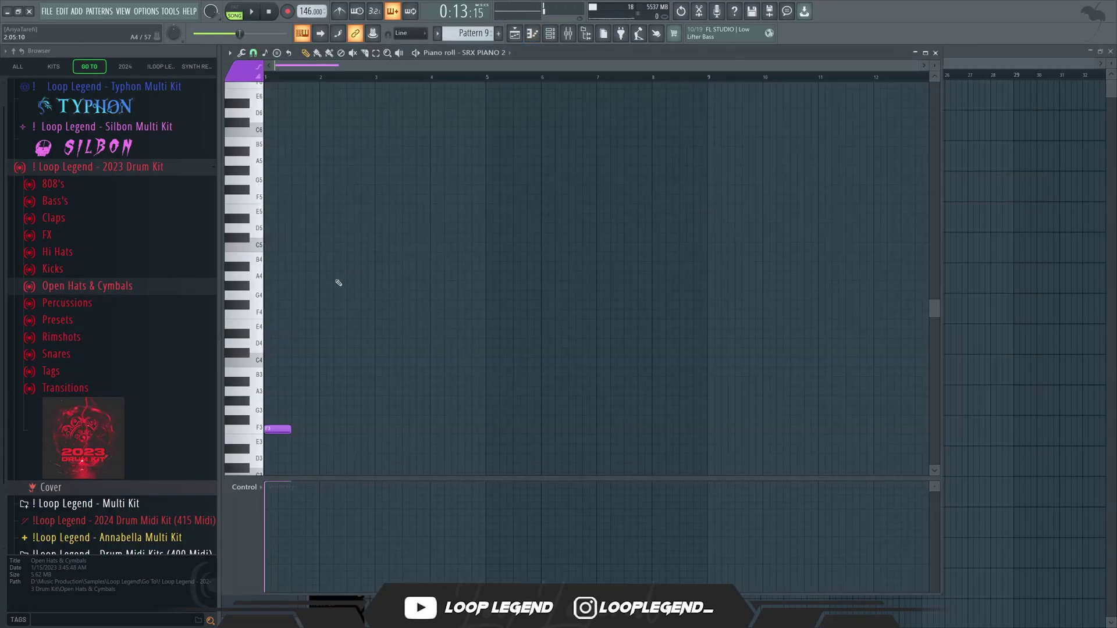
pyautogui.hotkey('ctrl', 'Down')
pyautogui.press('space')
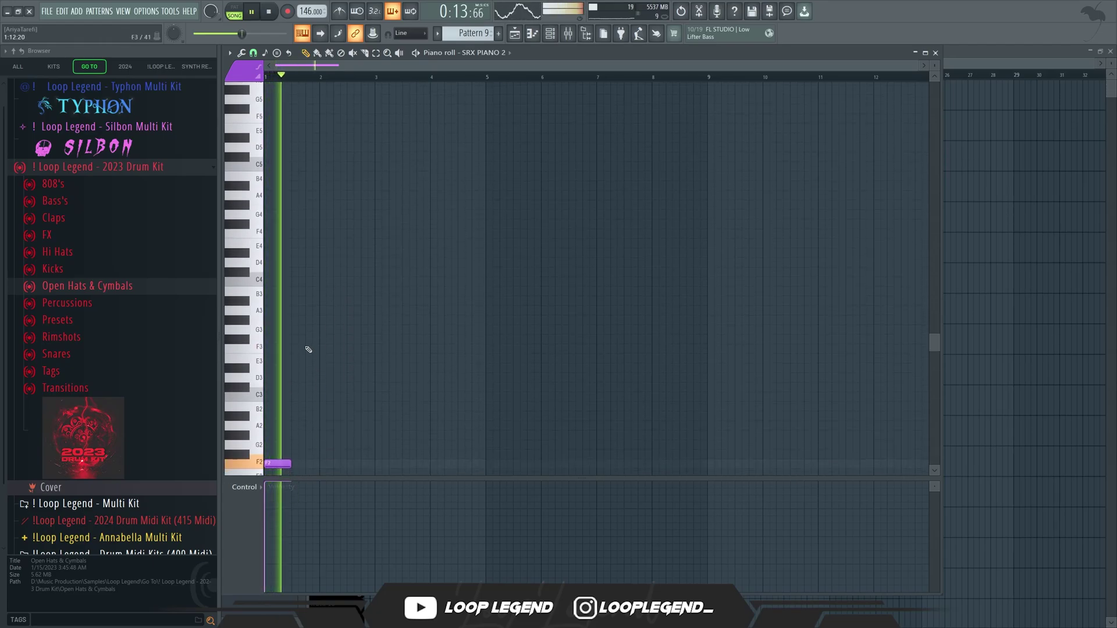
pyautogui.press('F6')
pyautogui.press('space')
pyautogui.press('F6')
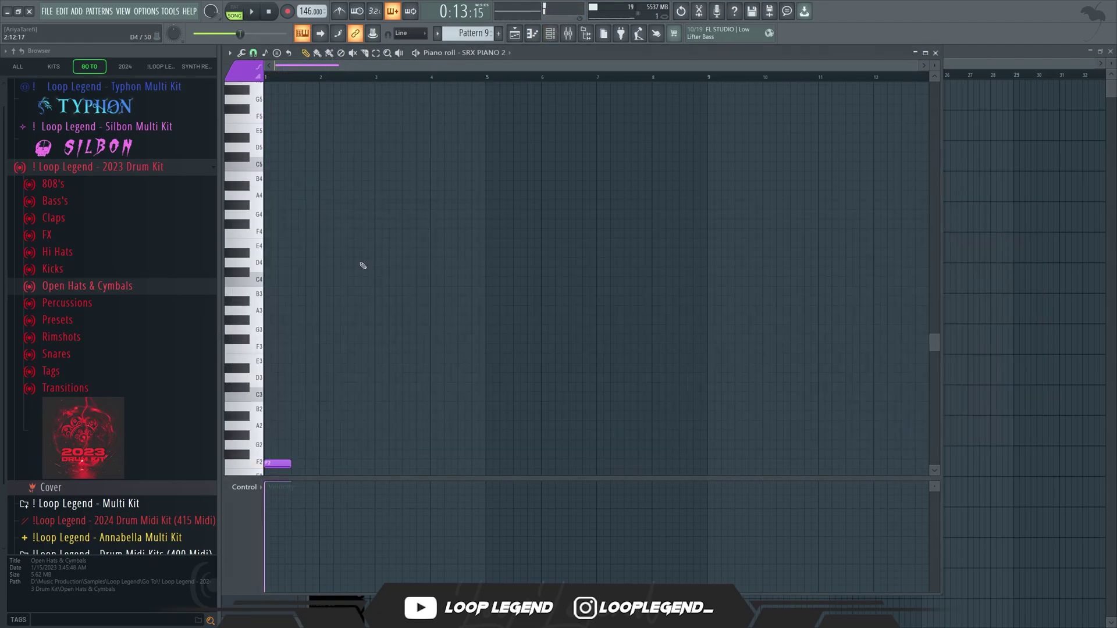
# Step: Lengthen the F2 piano note to five beats and add an F#2 note directly after it
pyautogui.rightClick(324, 264)
pyautogui.press('space')
pyautogui.scroll(-2, 303, 285)
pyautogui.scroll(4, 279, 295)
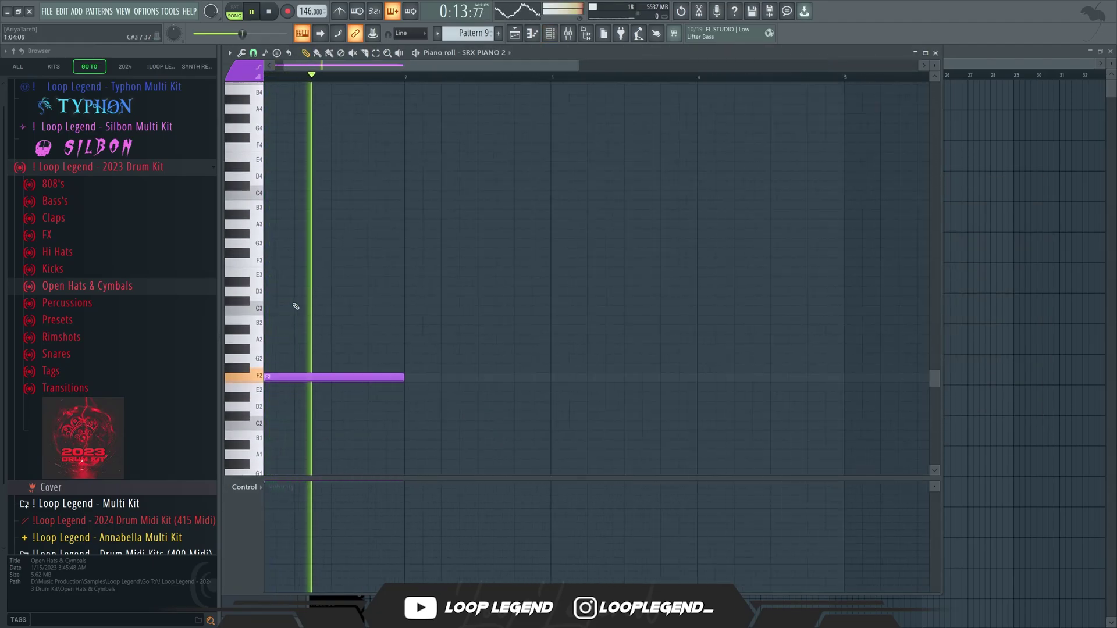
pyautogui.scroll(-1, 487, 382)
pyautogui.moveTo(447, 377); pyautogui.dragTo(494, 377)
pyautogui.scroll(-2, 466, 371)
pyautogui.click(445, 368)
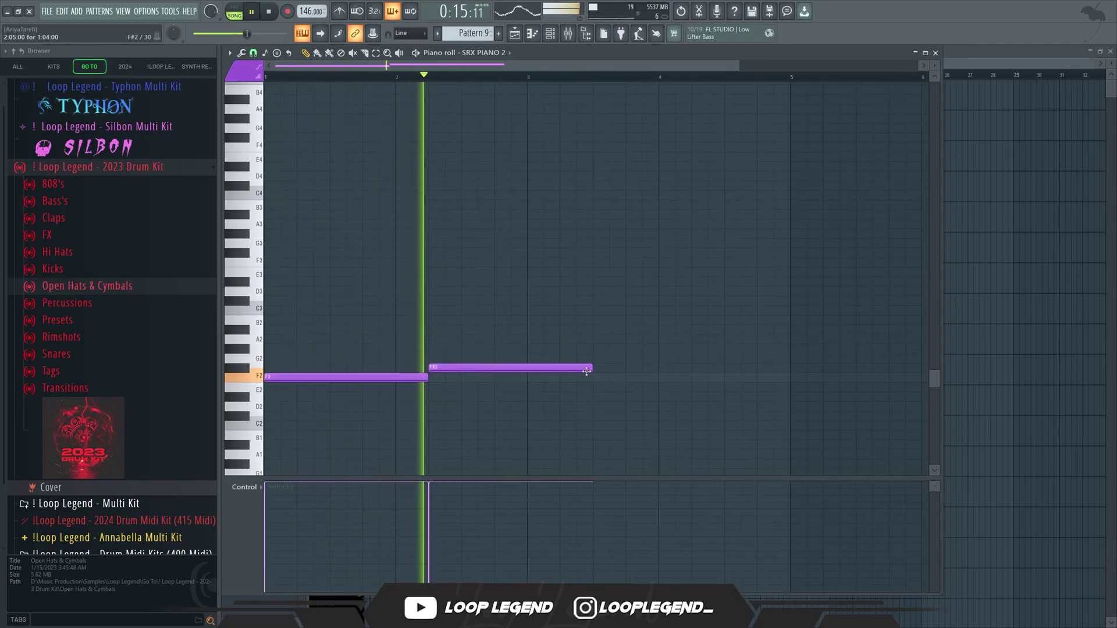
# Step: Shorten the F#2 note to finish at the end of bar 2 and duplicate the two-note phrase into bars 3 and 4
pyautogui.moveTo(592, 368); pyautogui.dragTo(529, 373)
pyautogui.hotkey('ctrl', 'b')
pyautogui.hotkey('ctrl', 'd')
pyautogui.scroll(-3, 571, 291)
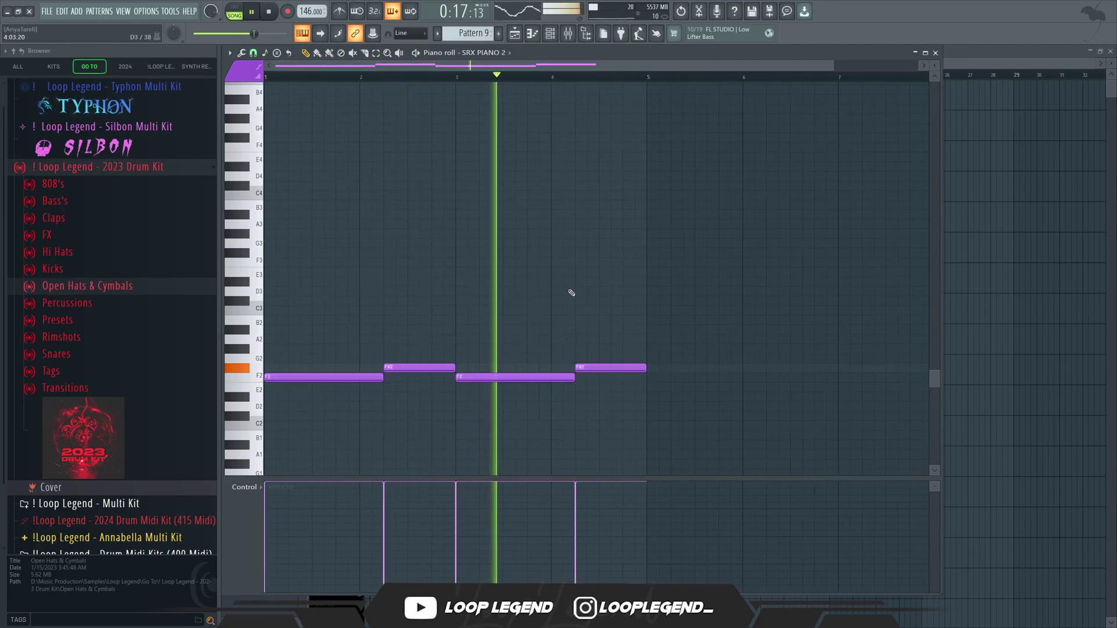
# Step: Place two Pattern 9 clips on Track 8, starting at bars 9 and 13
pyautogui.press('F7')
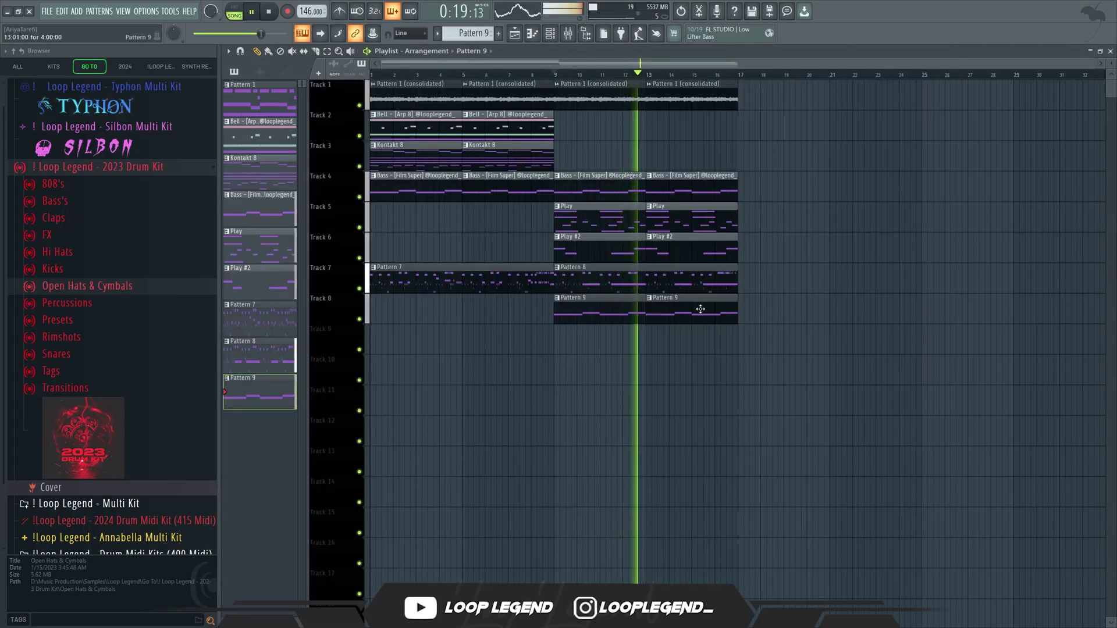
pyautogui.press('F7')
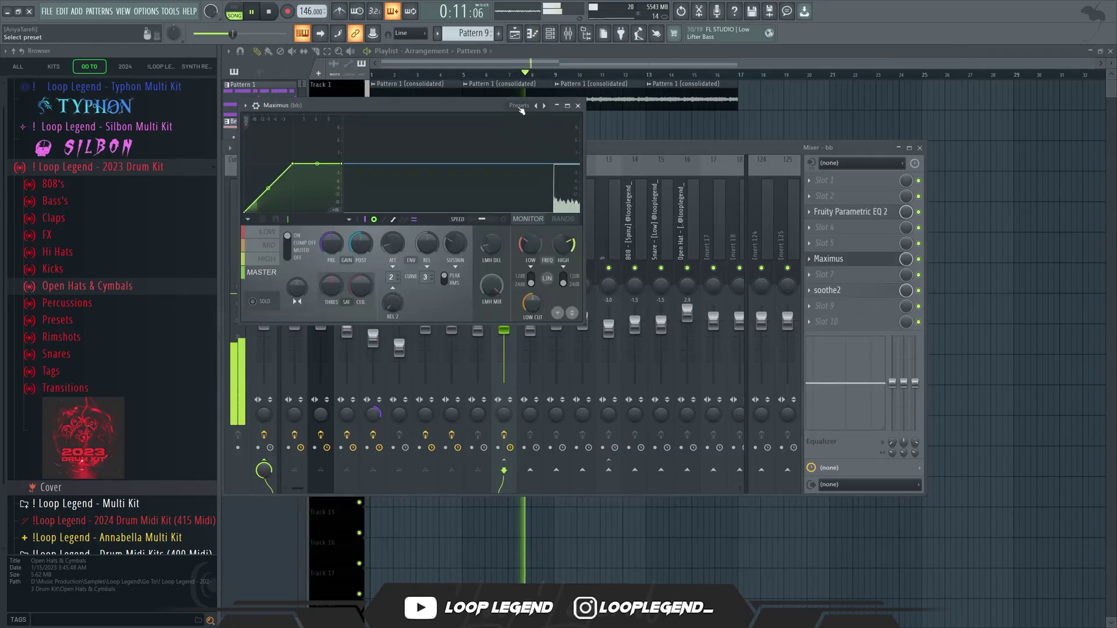
# Step: Rearrange the playlist so Pattern 9 sits on Track 7 and the drums on a muted Track 8, then open Maximus in the mixer
pyautogui.press('space')
pyautogui.press('Escape')
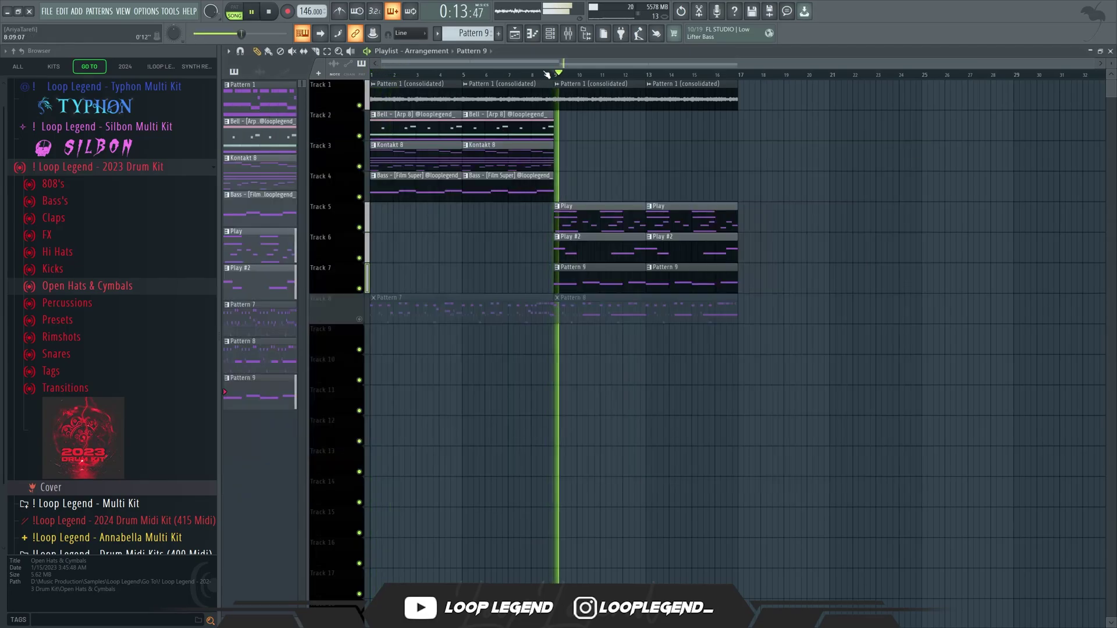
pyautogui.press('F9')
pyautogui.click(832, 259)
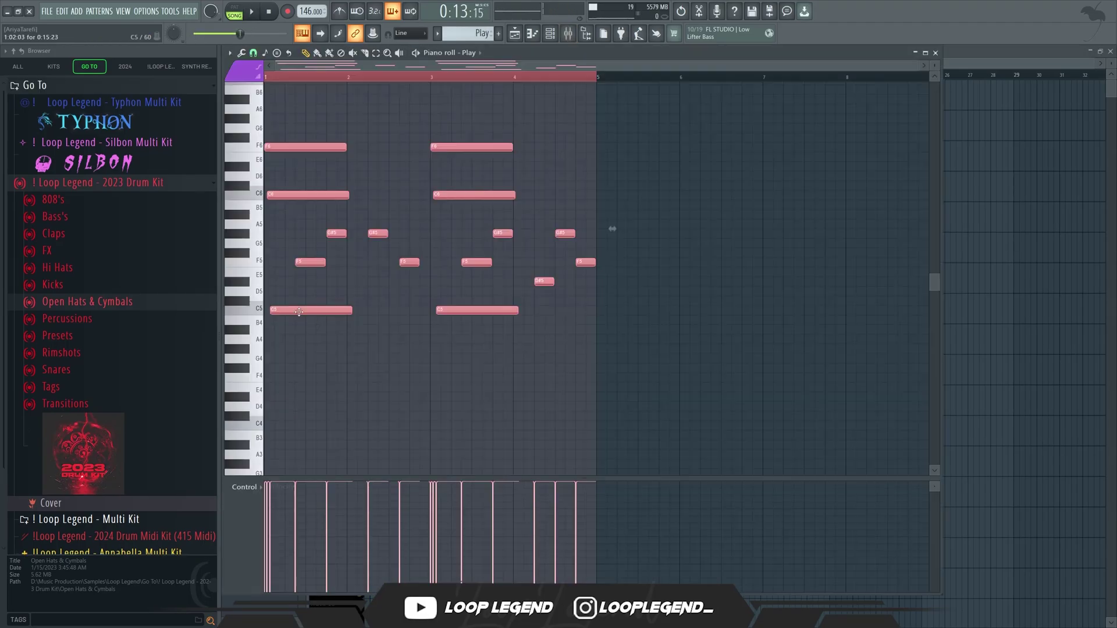
# Step: Duplicate all notes of the Play melody and transpose the copies down an octave
pyautogui.hotkey('ctrl', 'c')
pyautogui.hotkey('ctrl', 'v')
pyautogui.hotkey('ctrl', 'Down')
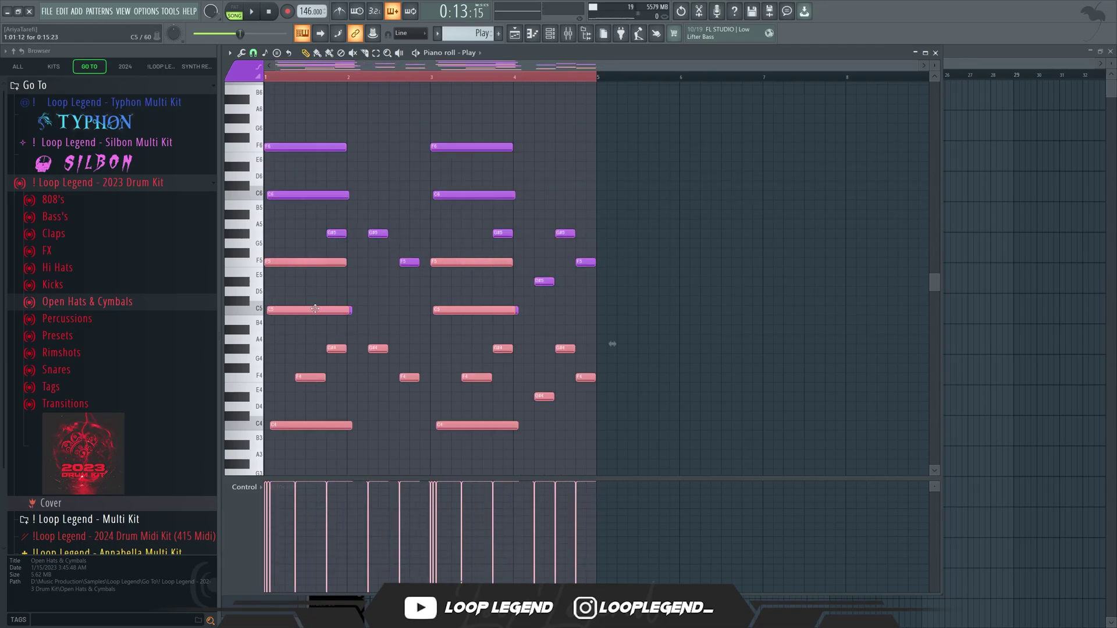
# Step: Flip the lower-octave copies of the Play melody horizontally with the score flipper and play back the reversed layer
pyautogui.scroll(-2, 318, 312)
pyautogui.press('space')
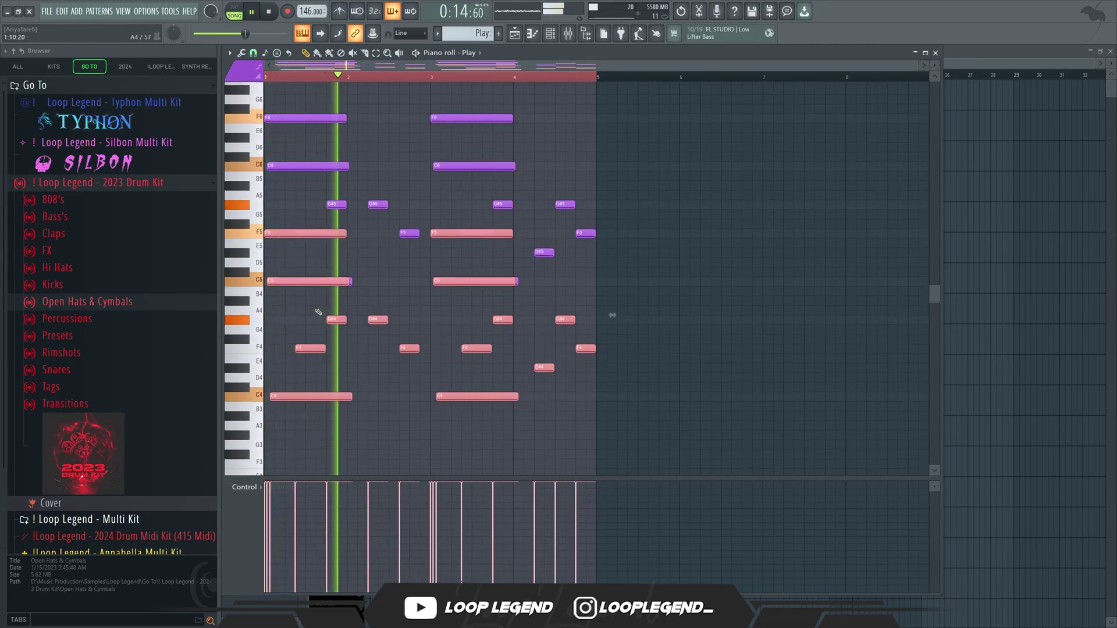
pyautogui.press('space')
pyautogui.hotkey('alt', 'y')
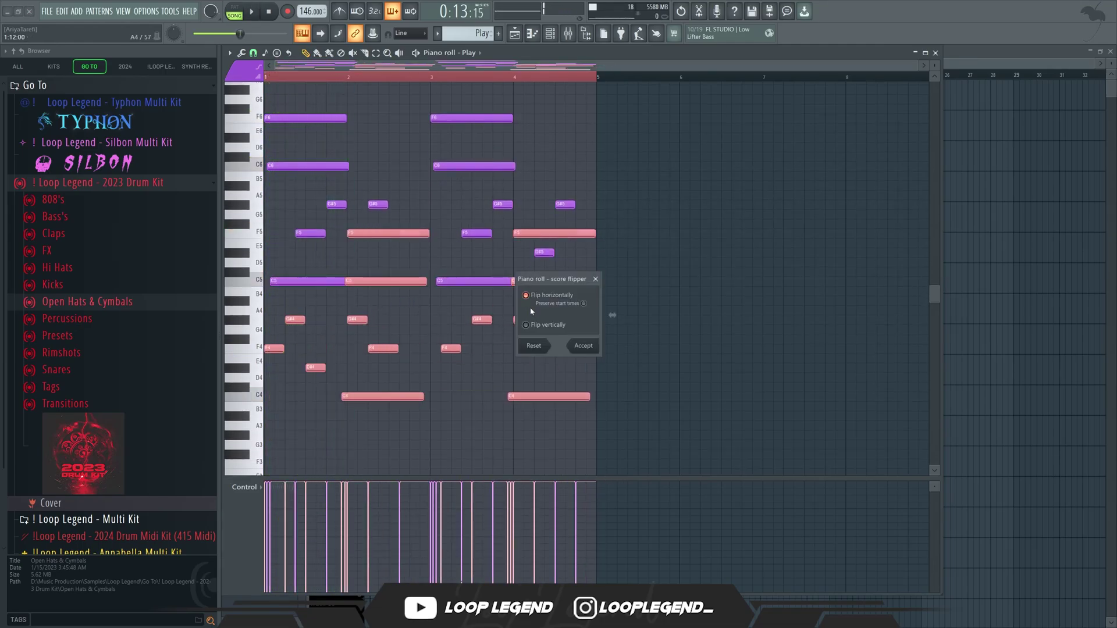
pyautogui.press('space')
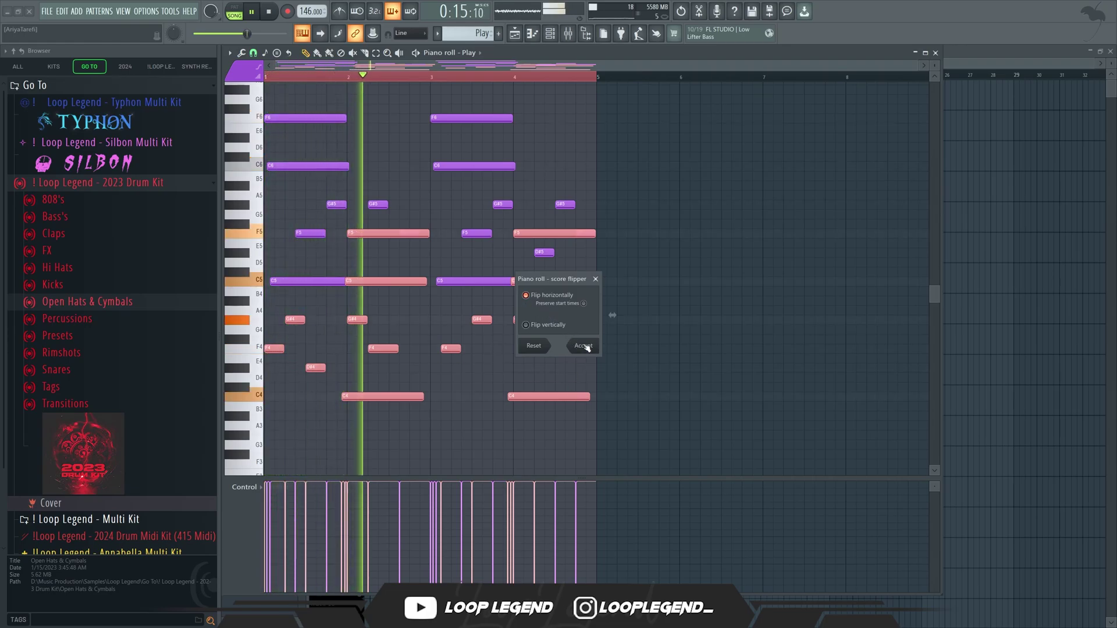
pyautogui.click(583, 346)
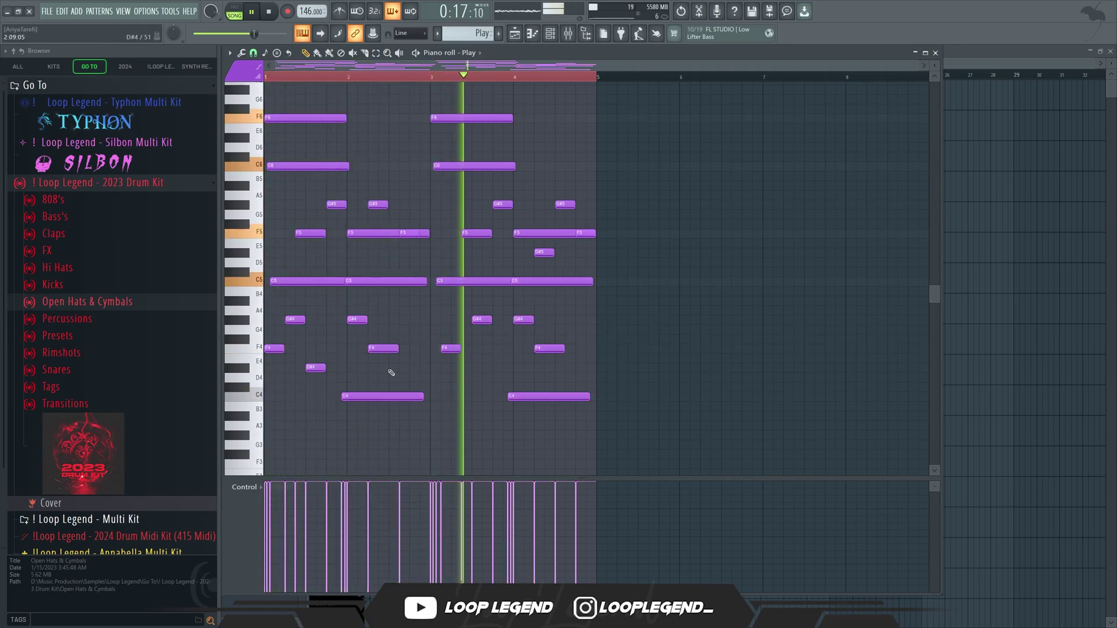
pyautogui.press('space')
# Step: Audition the Master 2023 (1) preset from the 2023 Drum Kit on the Master mixer track, and replace it with Master 2023 (2)
pyautogui.click(567, 33)
pyautogui.click(81, 336)
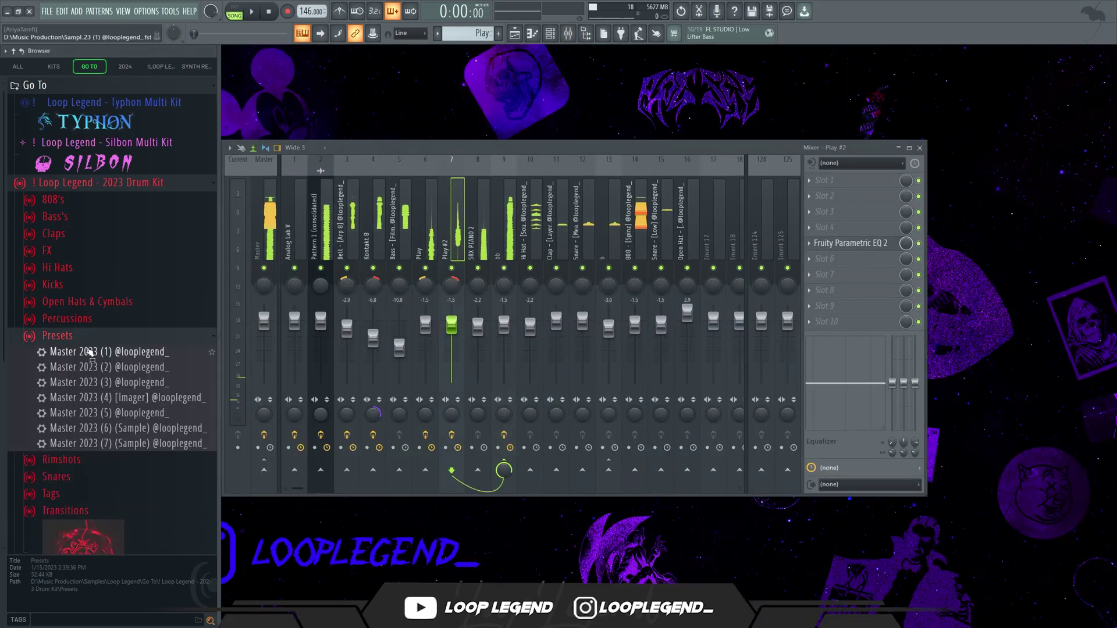
pyautogui.moveTo(89, 352); pyautogui.dragTo(264, 314)
pyautogui.press('space')
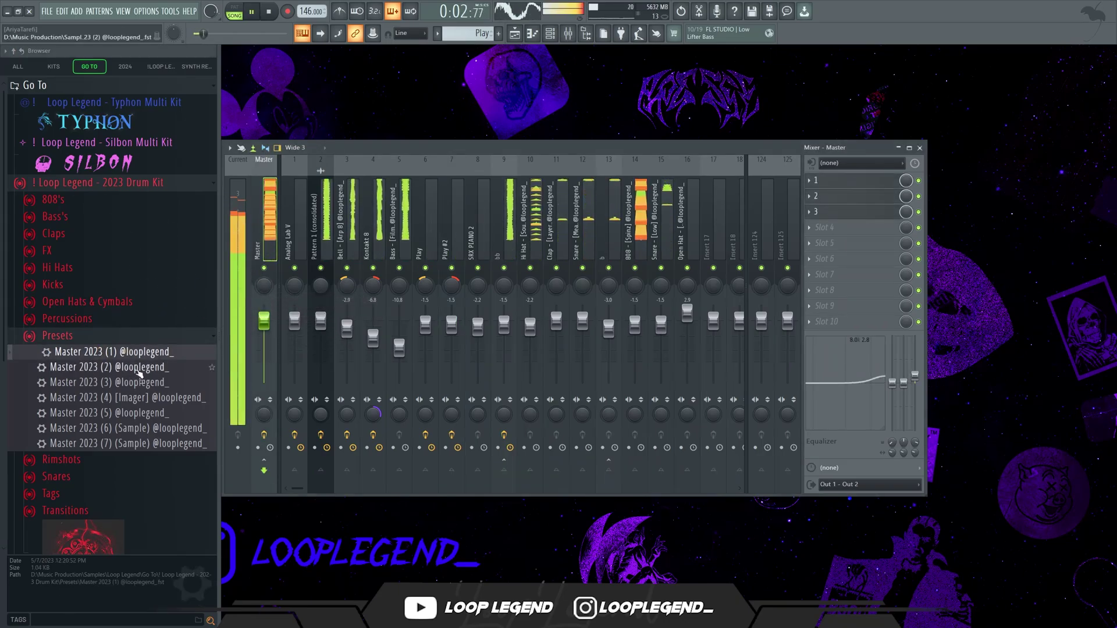
pyautogui.moveTo(139, 374); pyautogui.dragTo(161, 373)
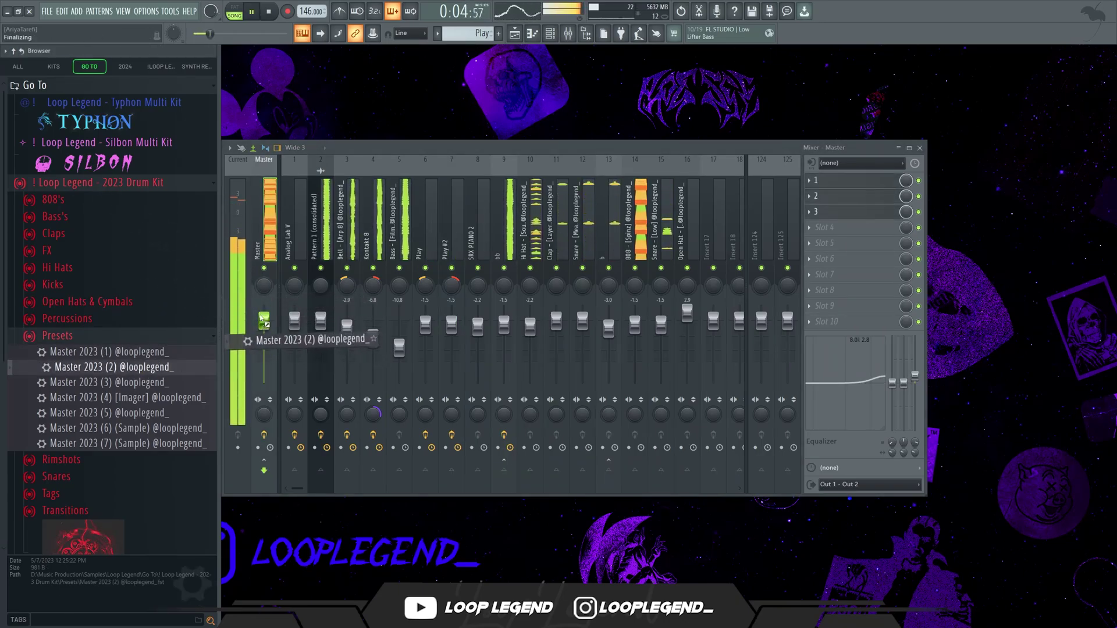
pyautogui.moveTo(263, 318); pyautogui.dragTo(264, 318)
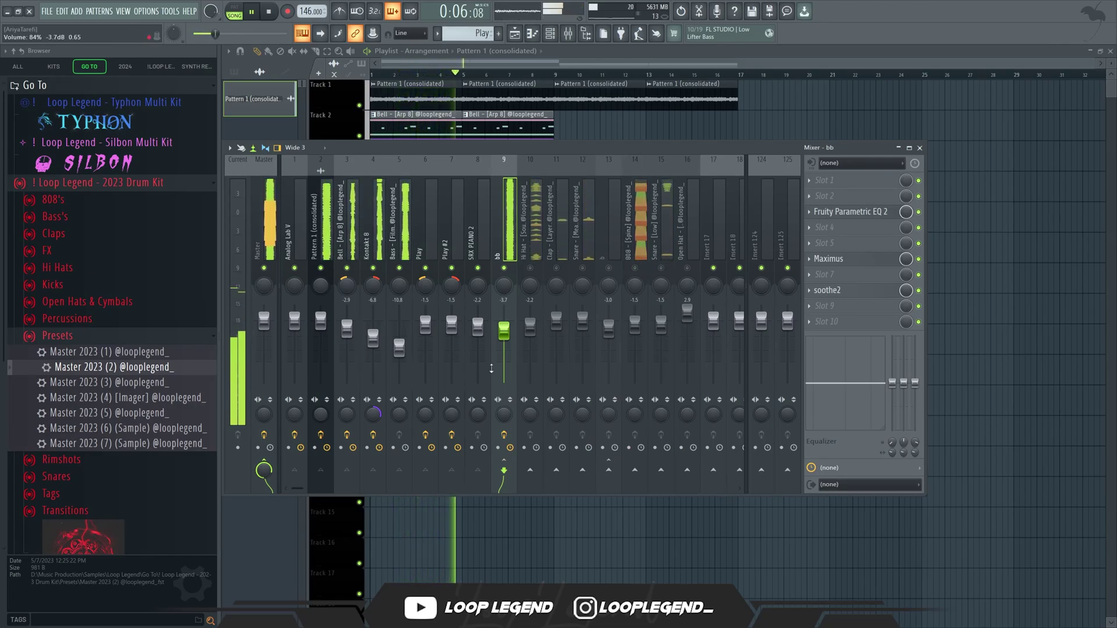
# Step: Unmute the hi hat, clap, Mean snare and b mixer tracks, and lower bb to -4.1 dB, Hi Hat to -3.5 dB and b to -4.5 dB
pyautogui.click(533, 270)
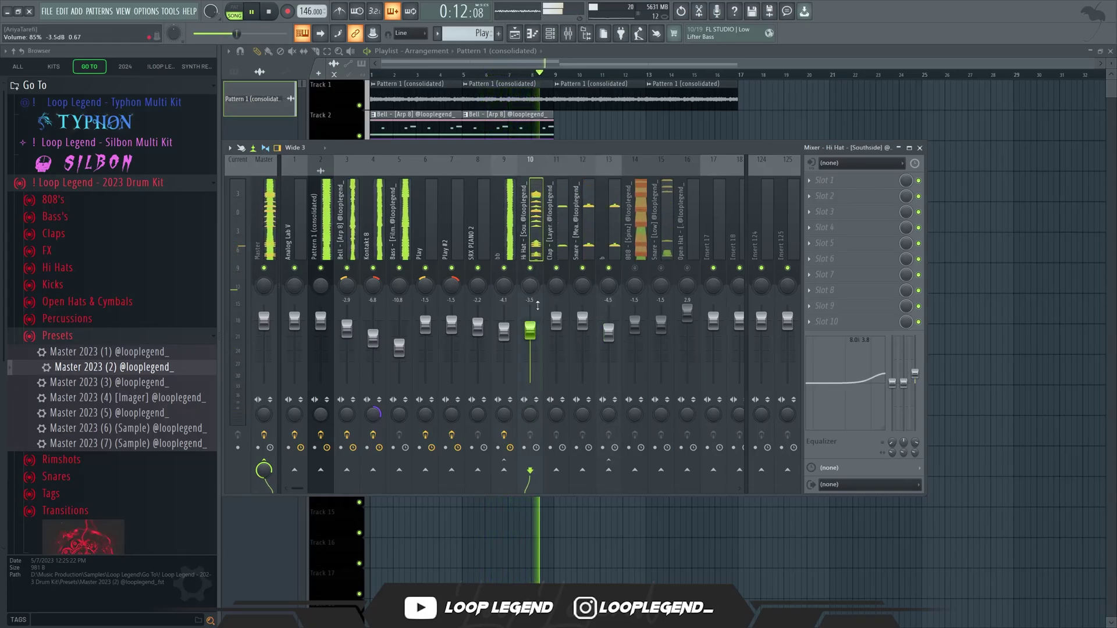
pyautogui.click(599, 242)
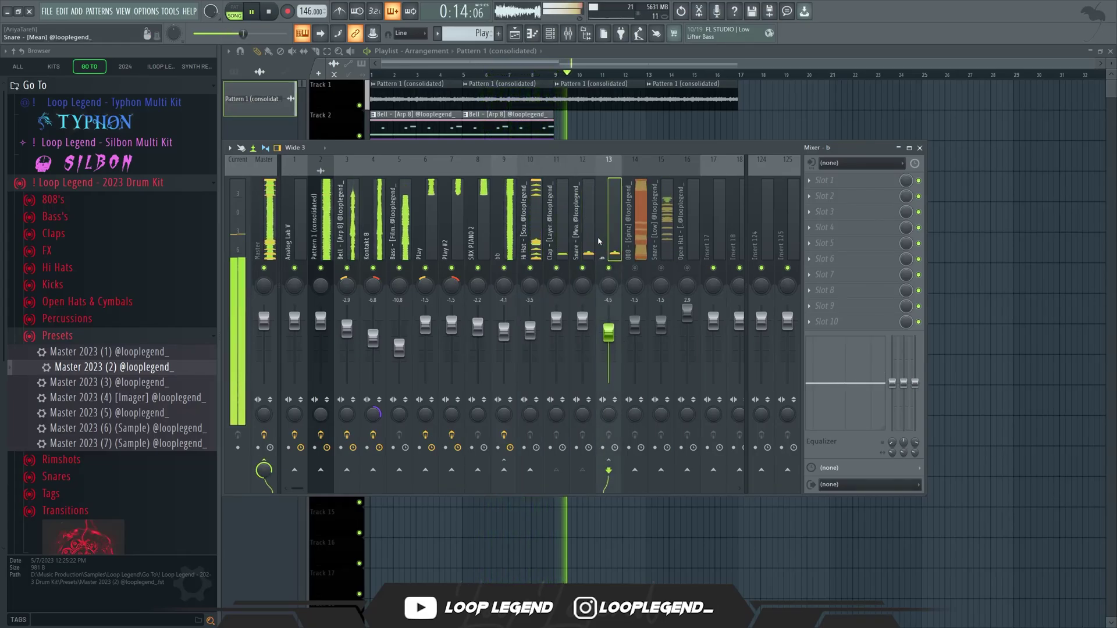